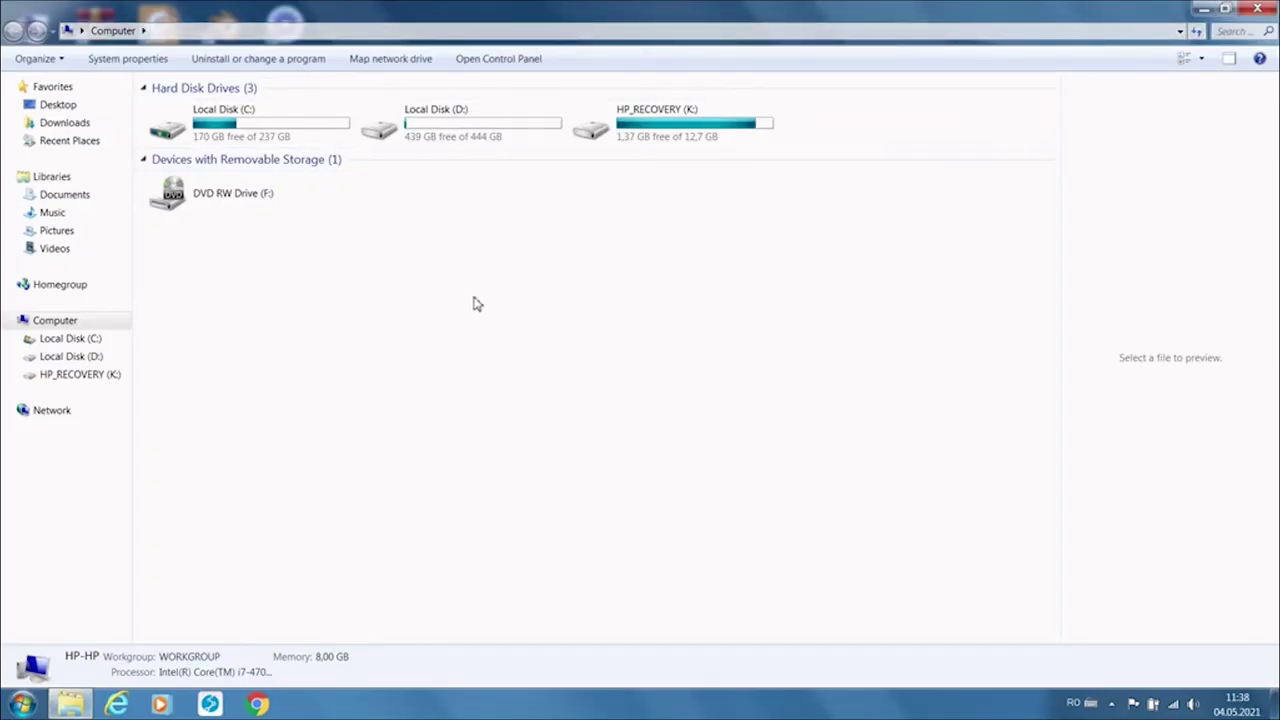
Open Local Disk (D:) and create a new folder named Scoala there.
left_click(453, 140)
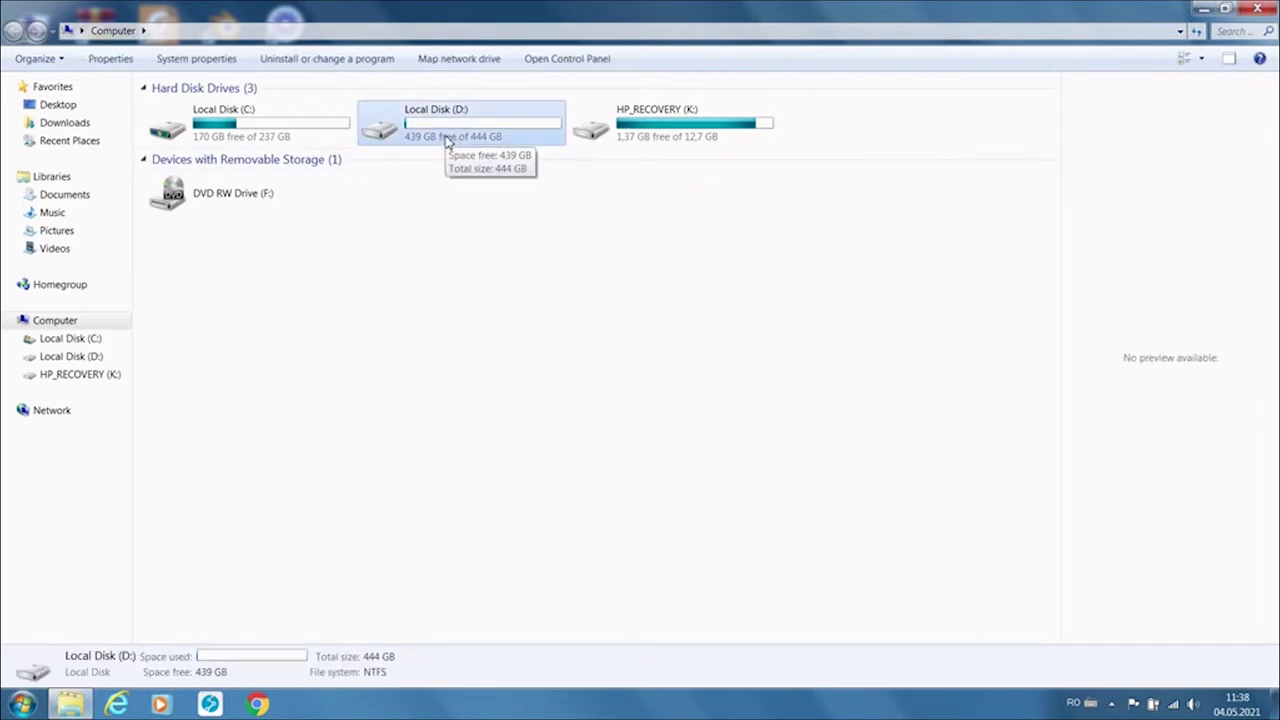
double_click(447, 141)
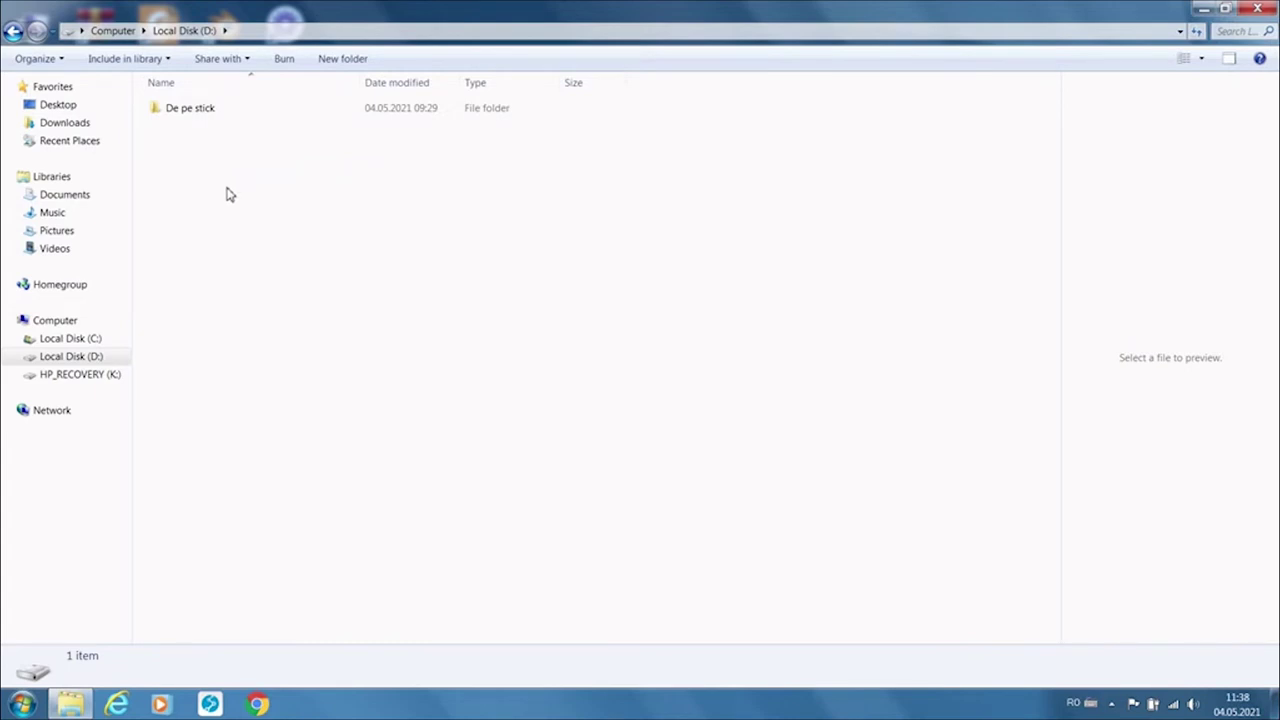
left_click(344, 60)
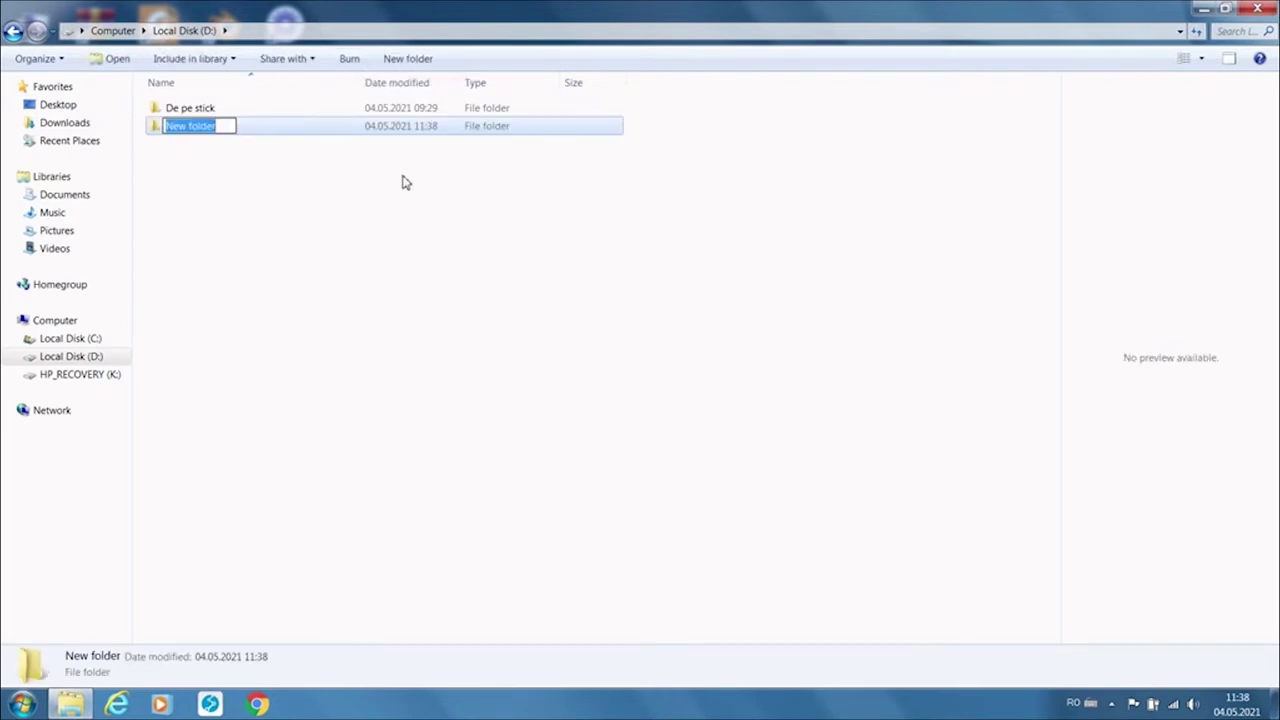
type("Scoala")
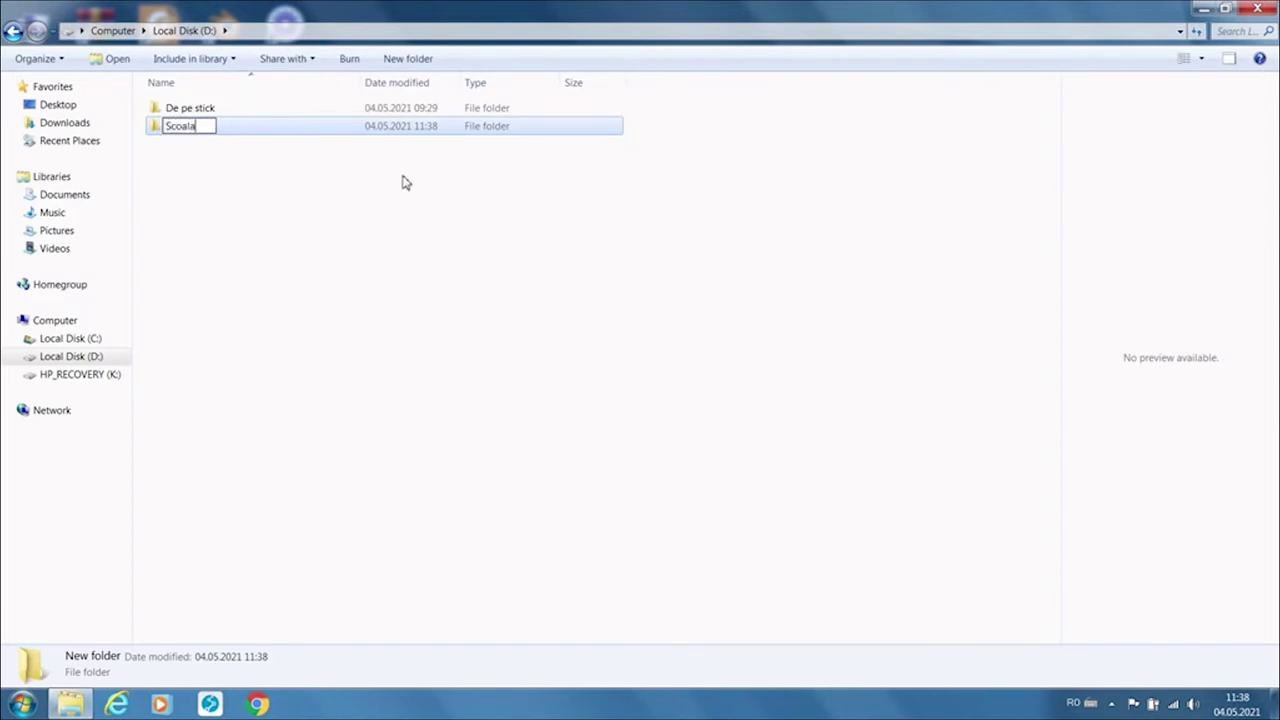
left_click(388, 272)
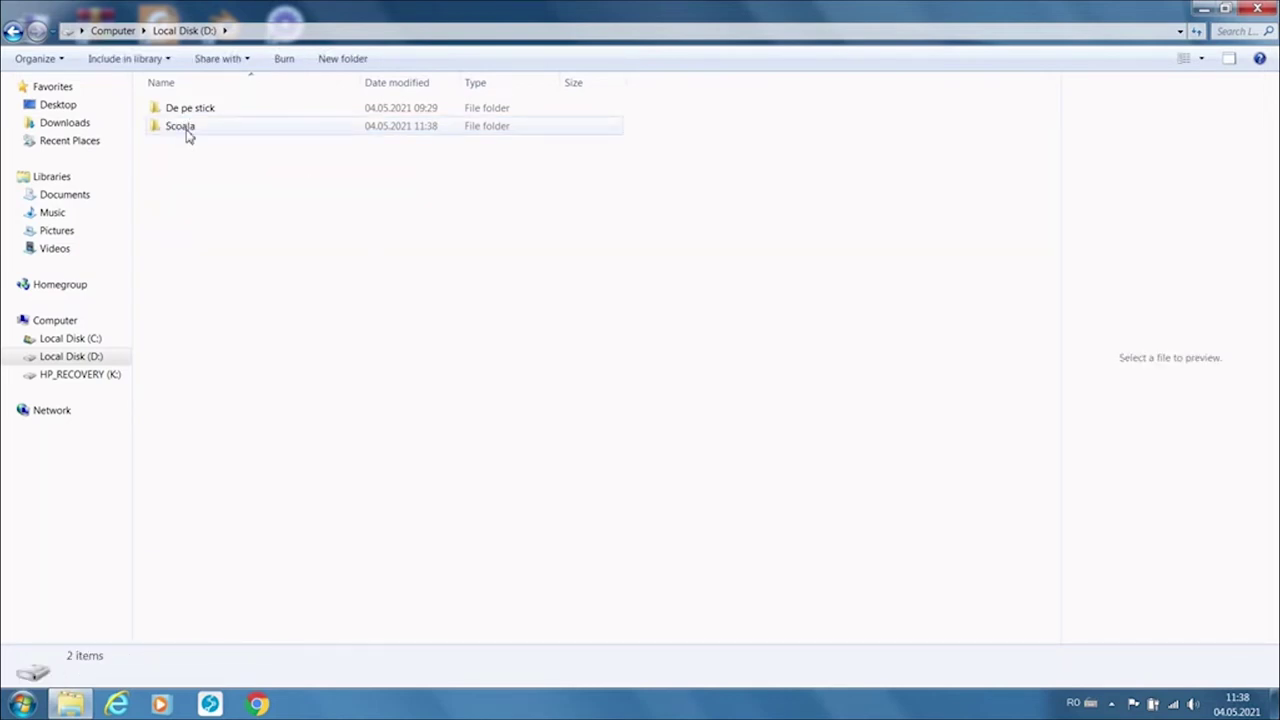
Open the Scoala folder and create a subfolder named TIC inside it.
left_click(188, 136)
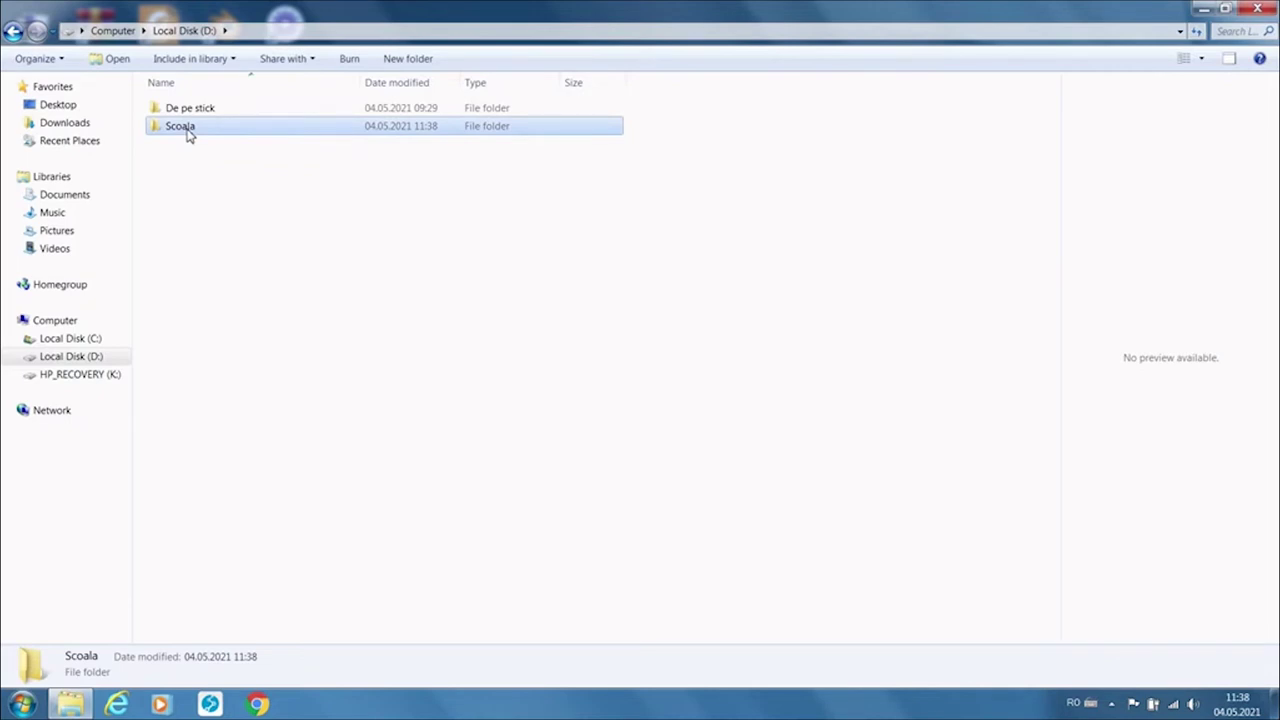
double_click(188, 136)
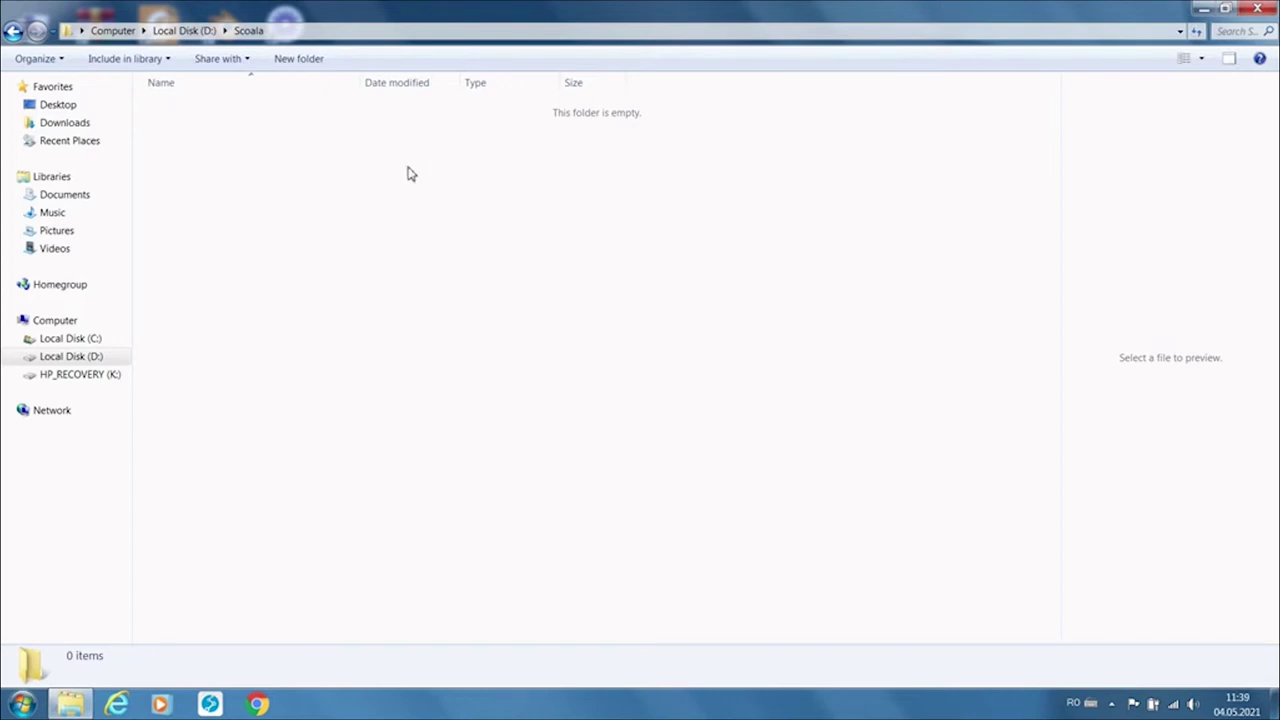
right_click(333, 178)
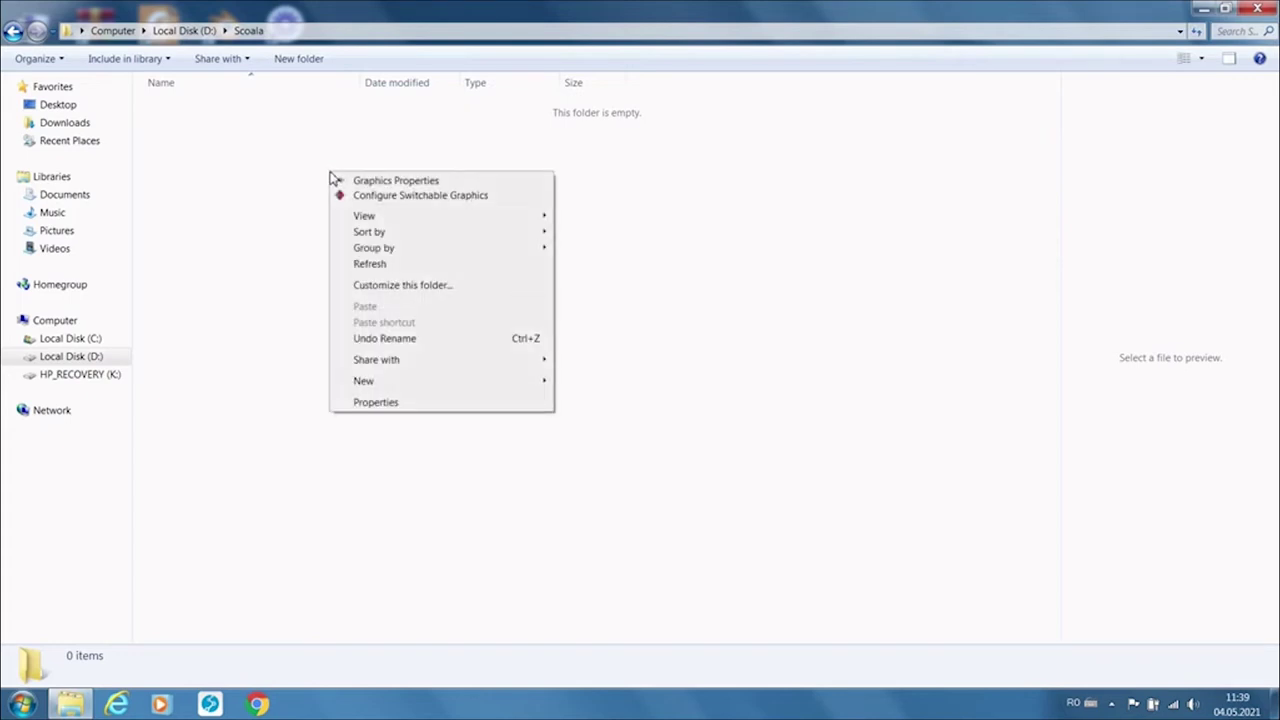
mouse_move(380, 381)
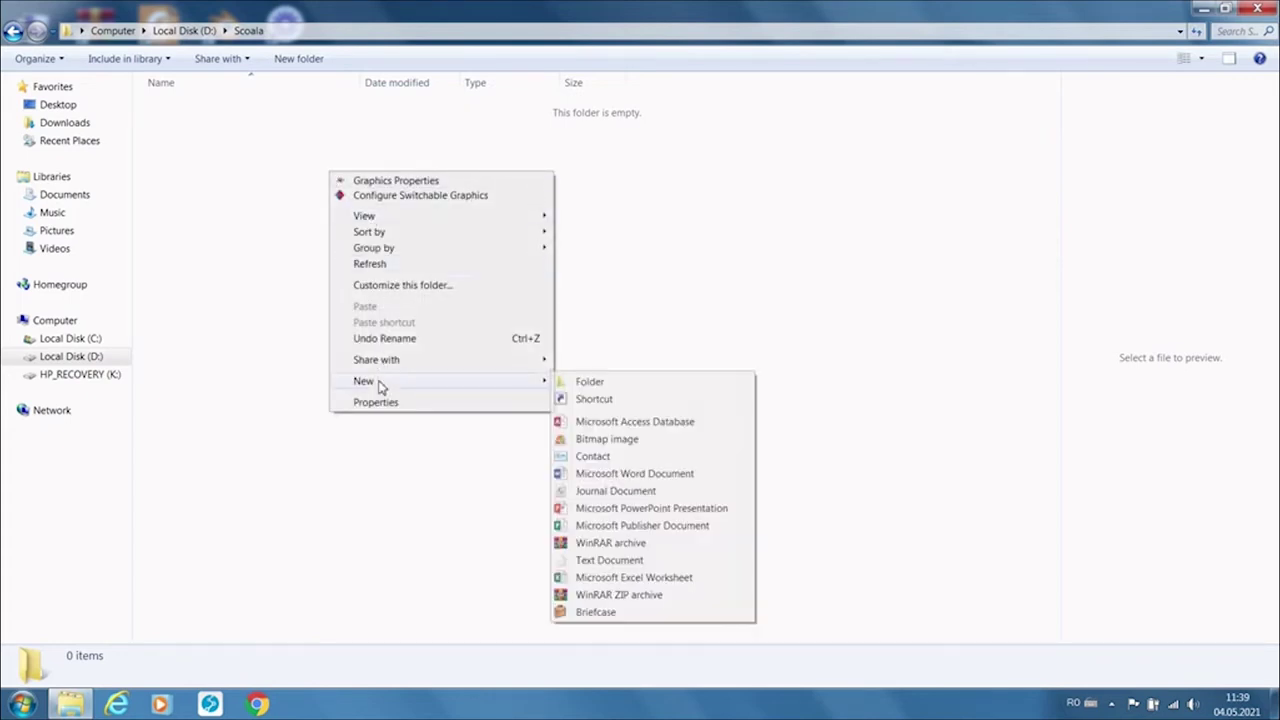
left_click(594, 388)
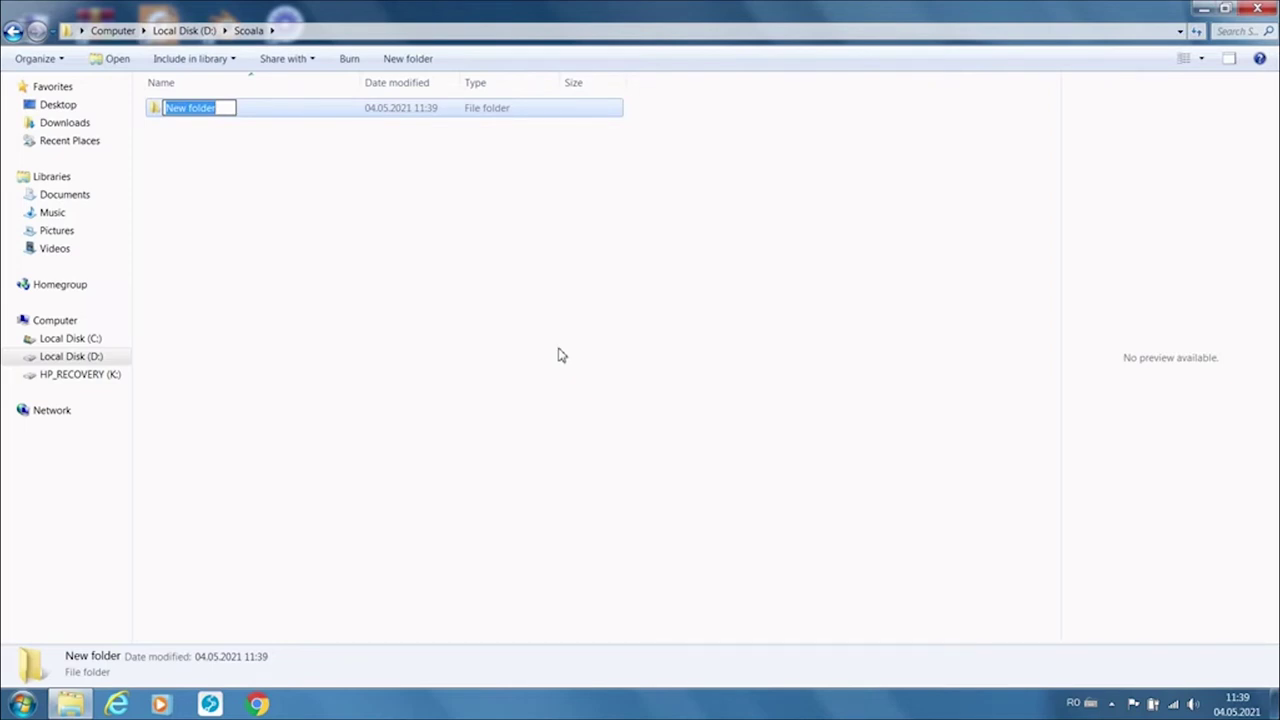
type("TIC")
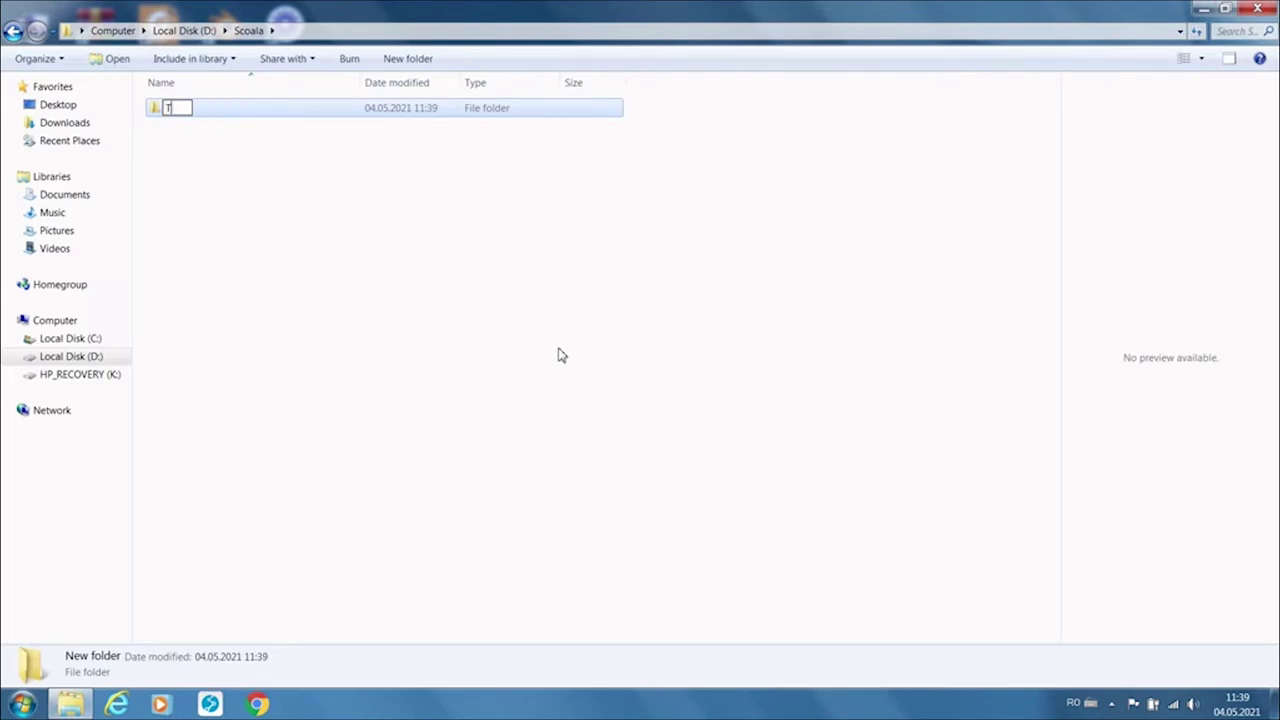
left_click(560, 355)
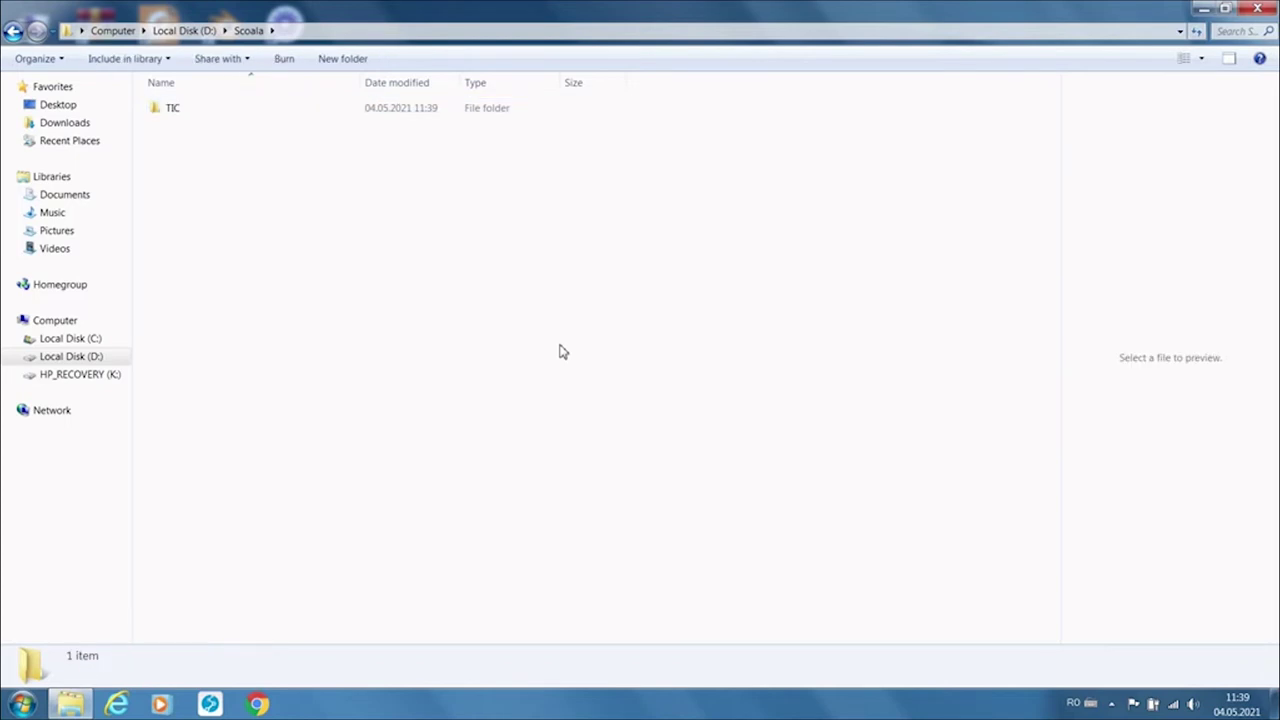
Create a second subfolder named Informatica inside the Scoala folder.
left_click(349, 64)
type("Sc")
key("BackSpace")
key("BackSpace")
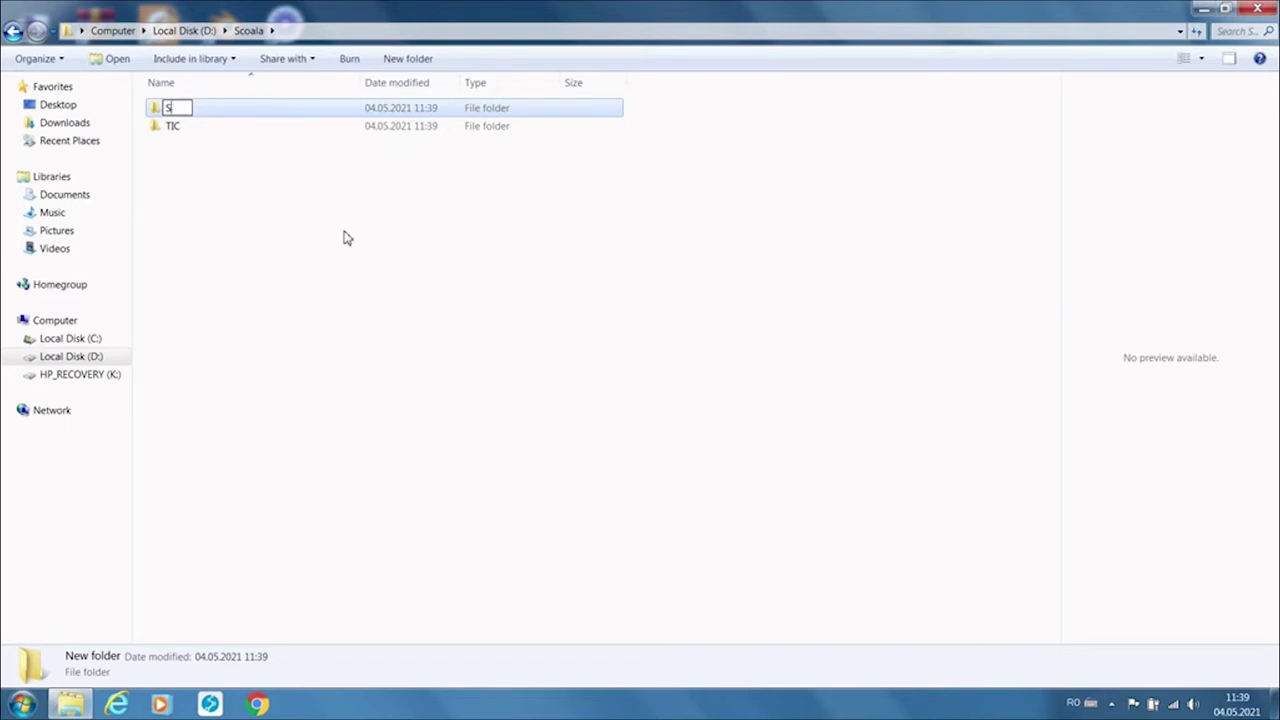
type("Informatica")
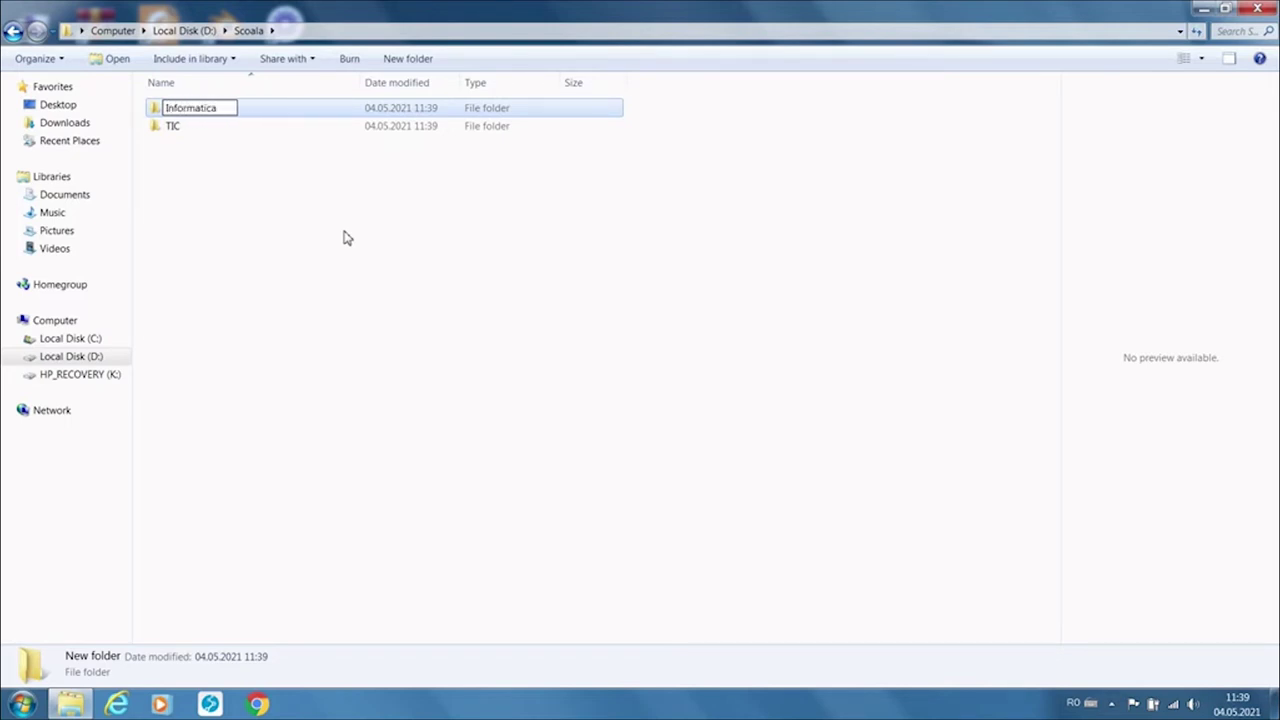
left_click(278, 345)
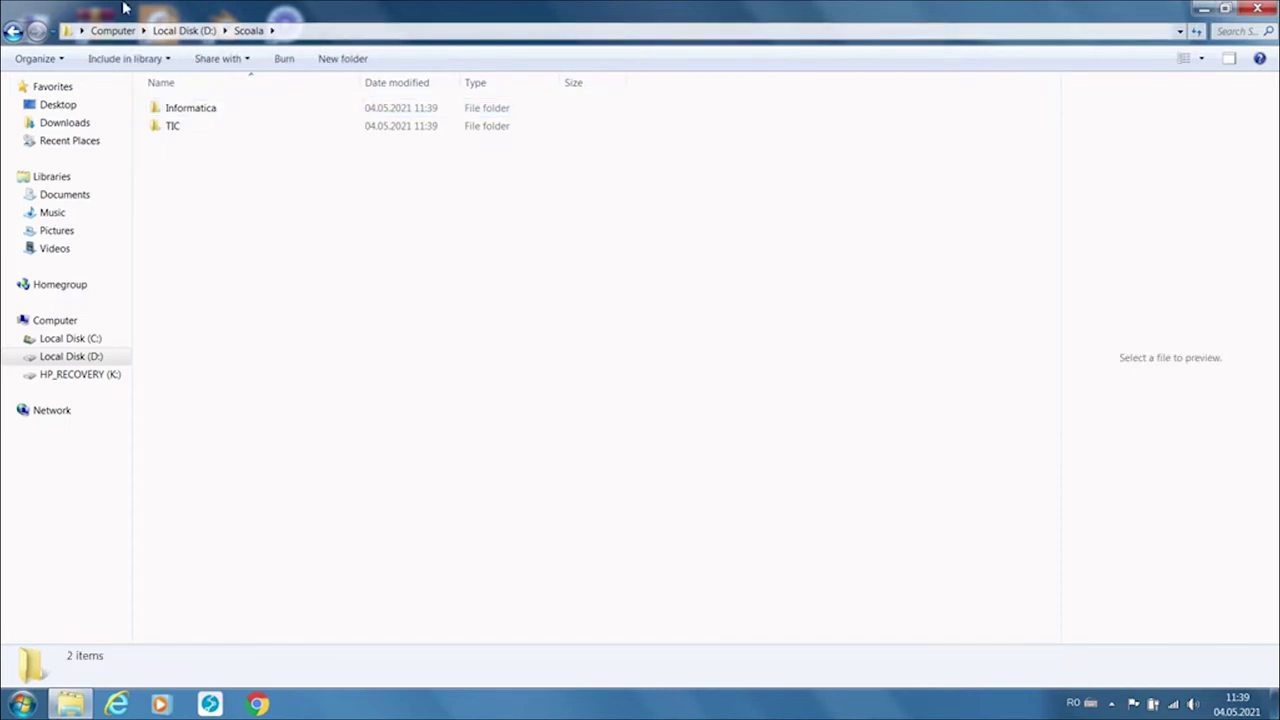
Return to Local Disk (D:) to view its folders, and reopen the Scoala folder.
left_click(184, 31)
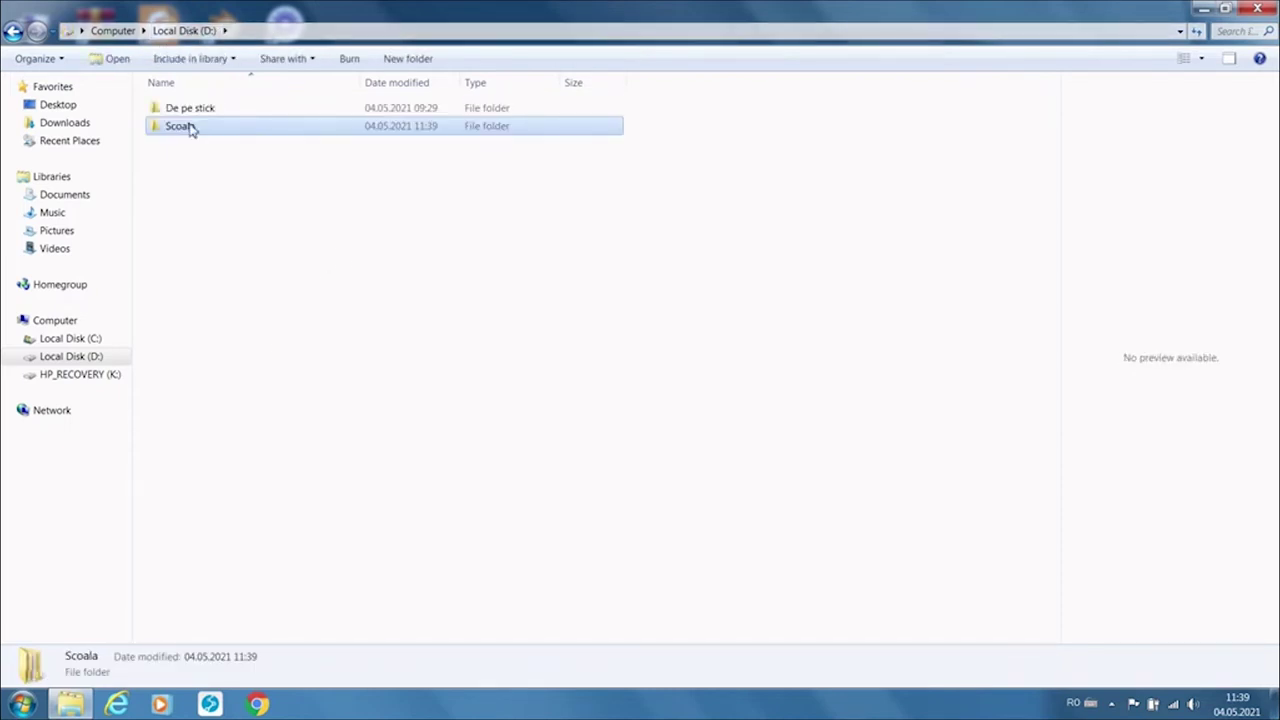
mouse_move(191, 129)
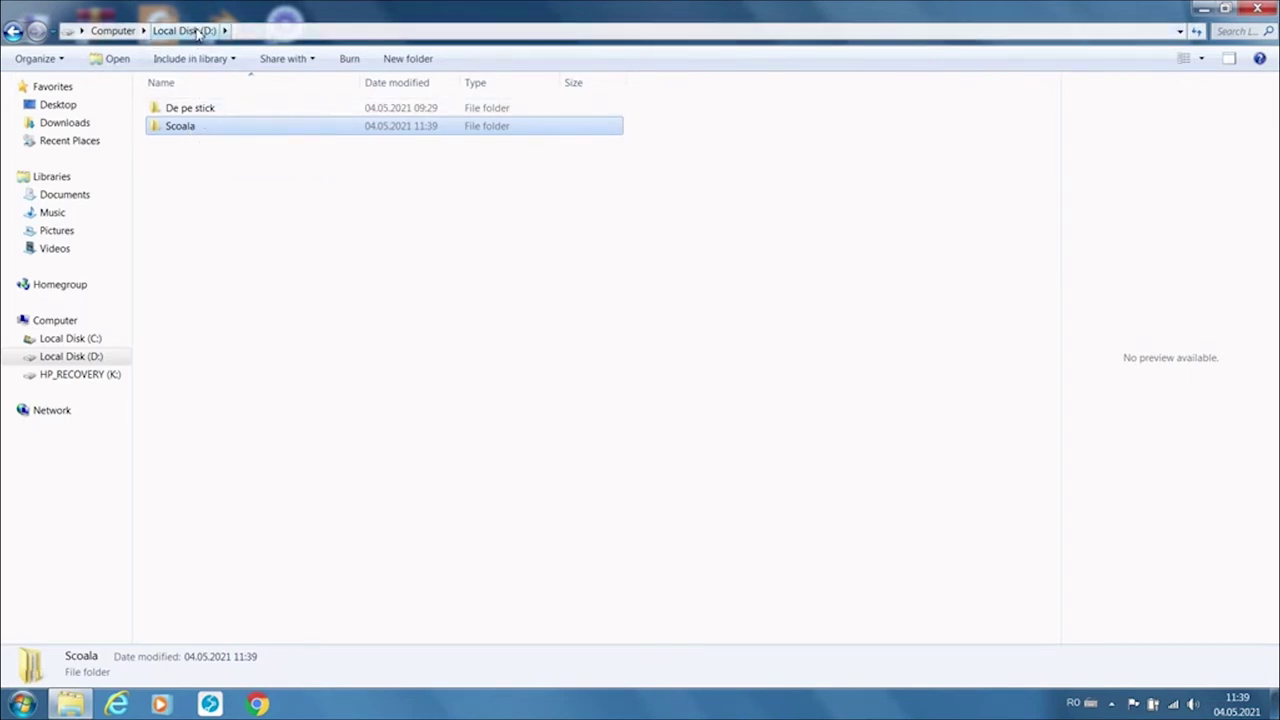
left_click(199, 33)
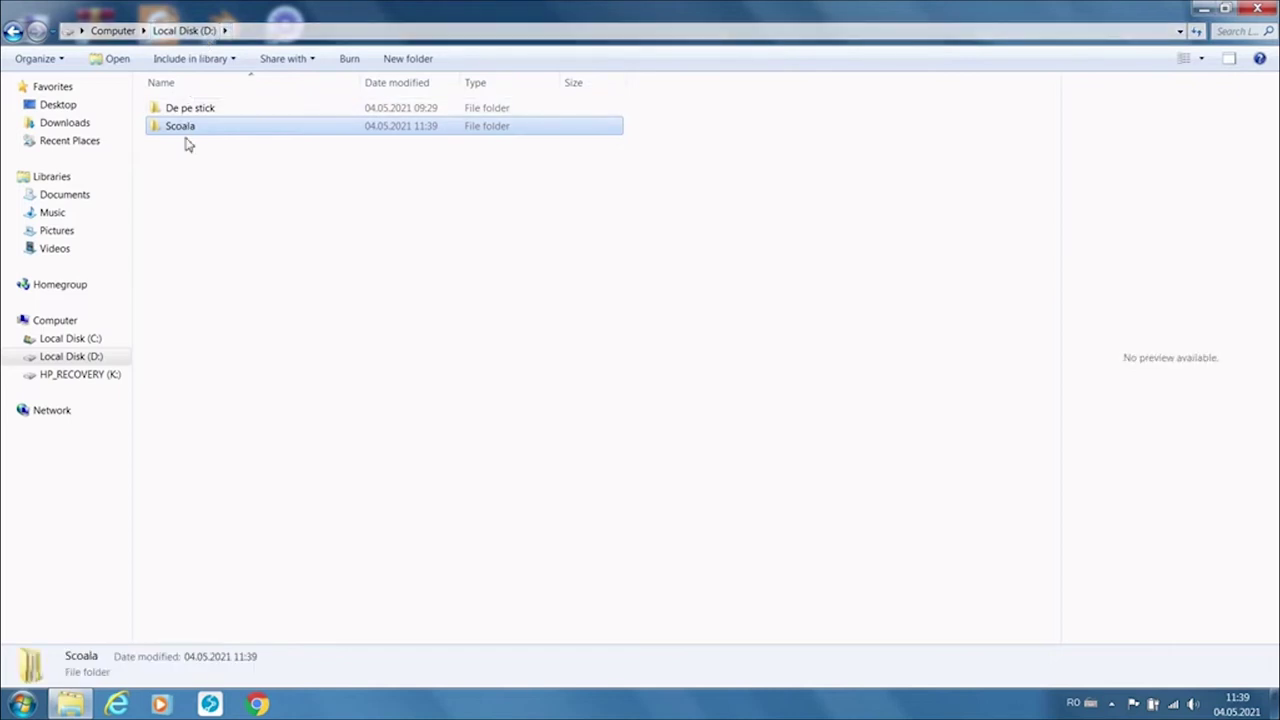
key("Up")
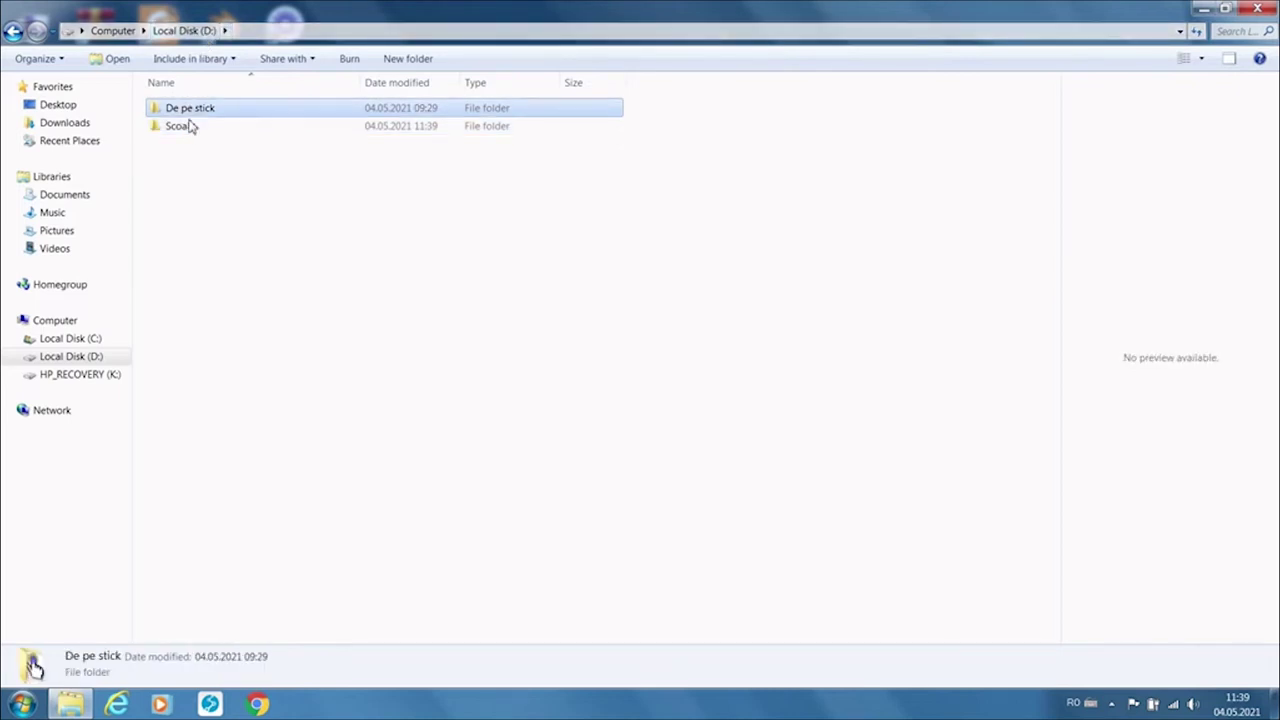
key("Down")
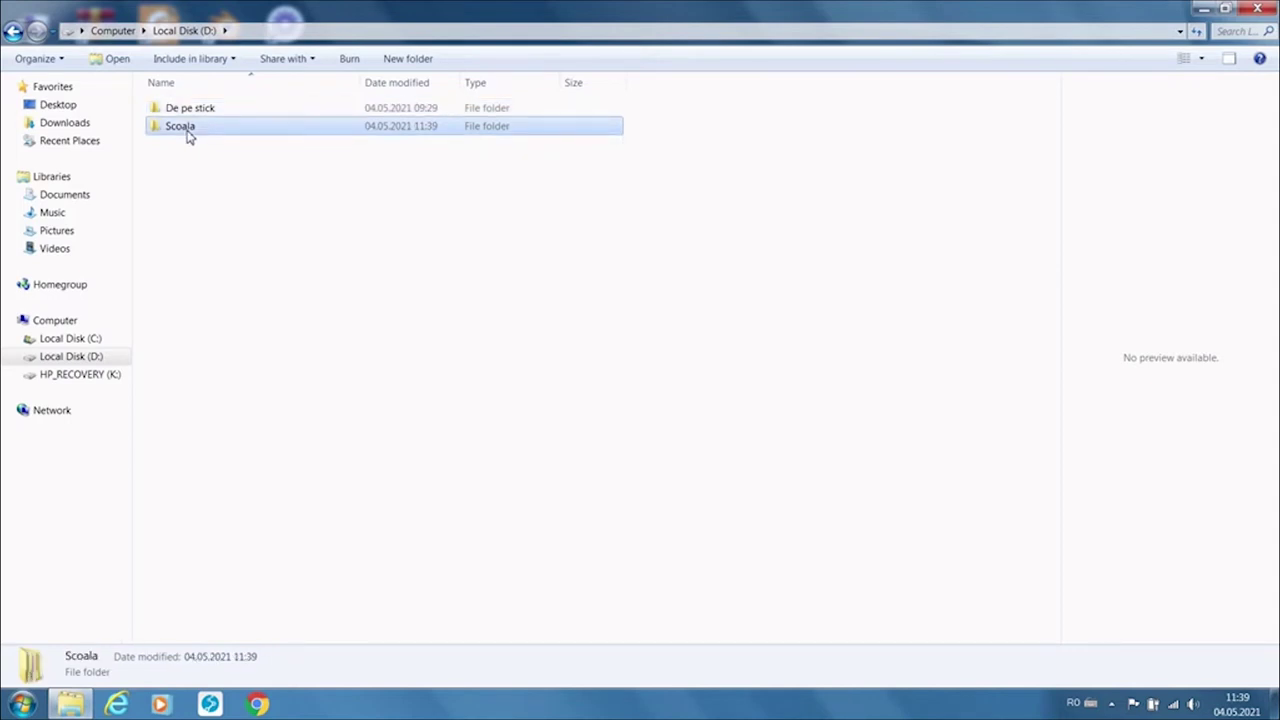
key("Return")
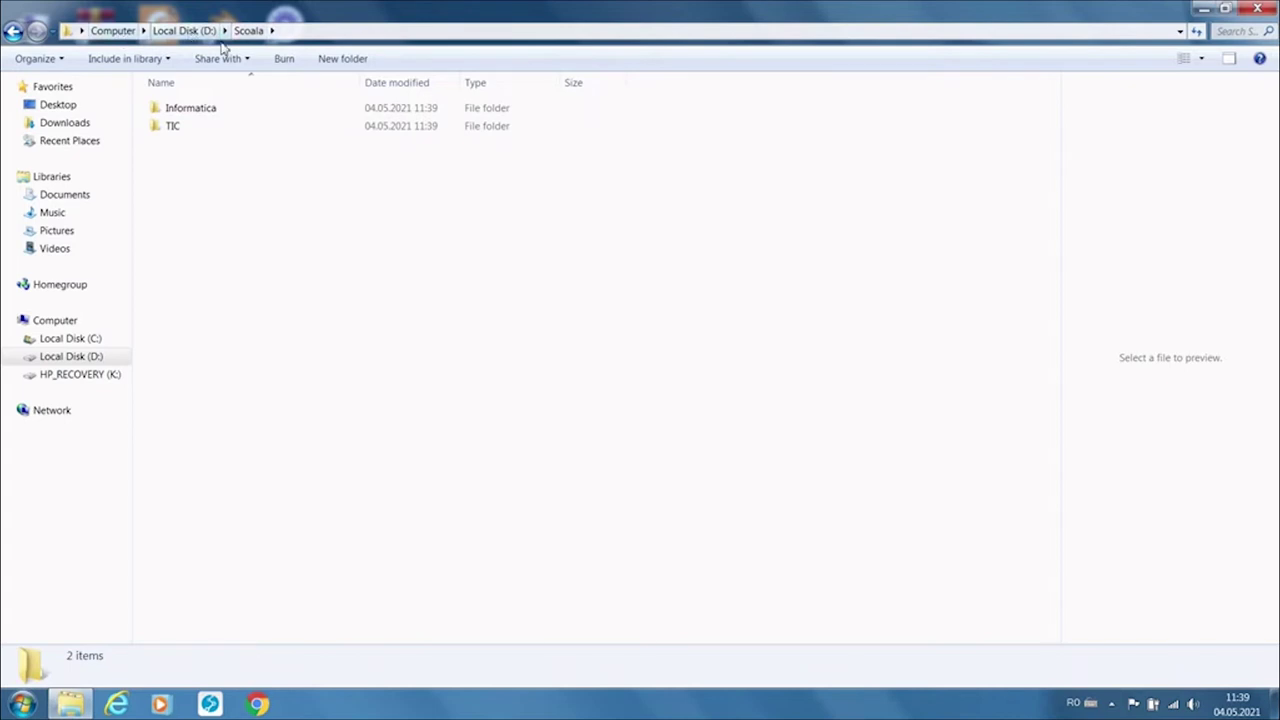
Open the TIC folder and create a subfolder named Componente calculator inside it.
double_click(172, 127)
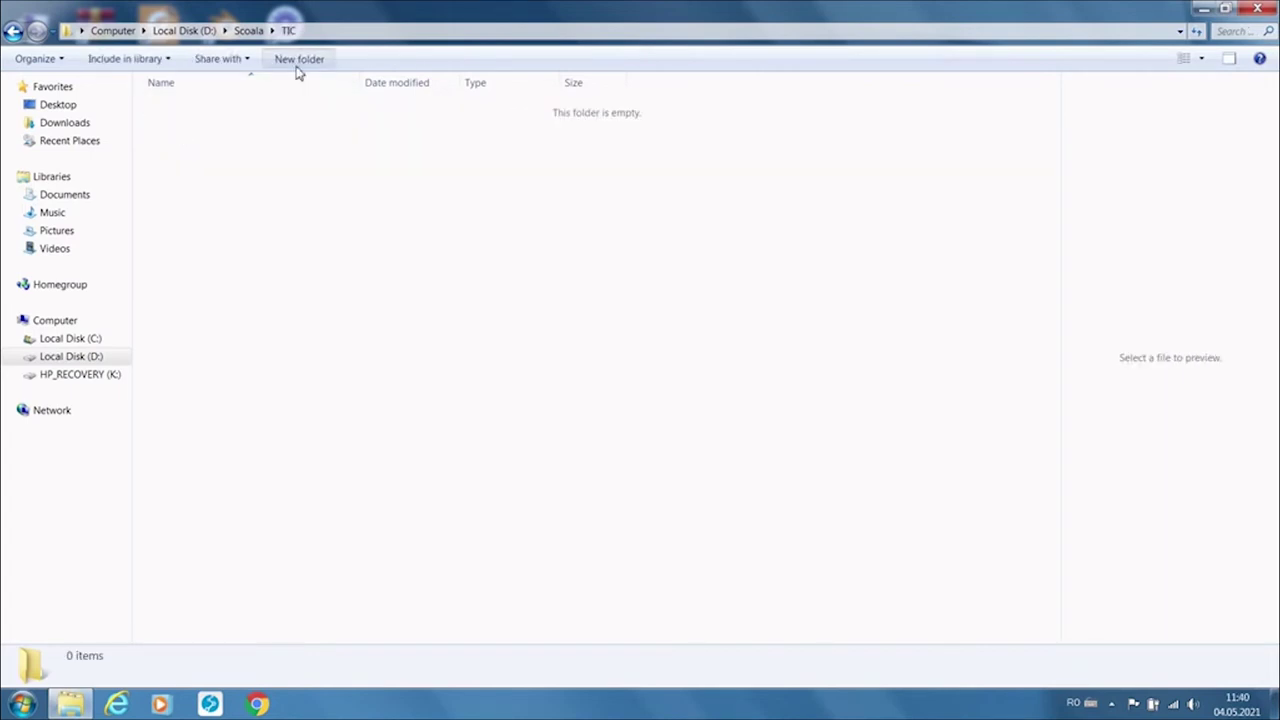
left_click(298, 64)
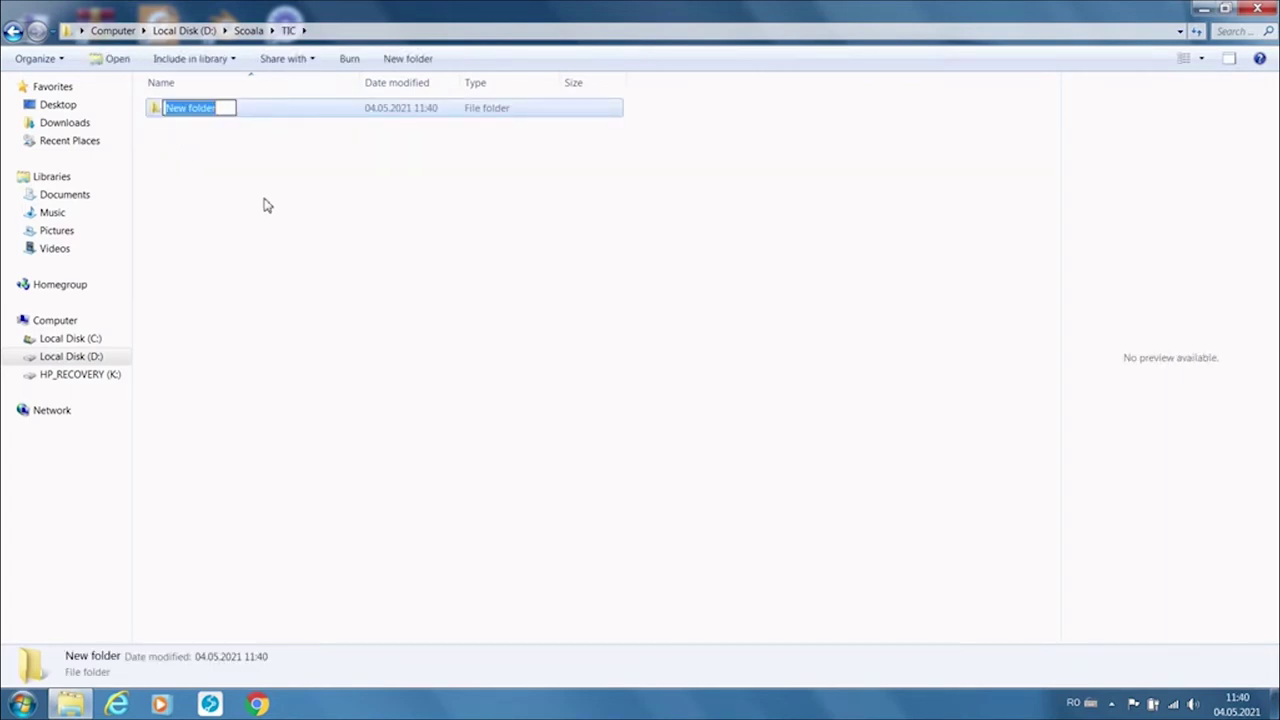
type("Componente calc")
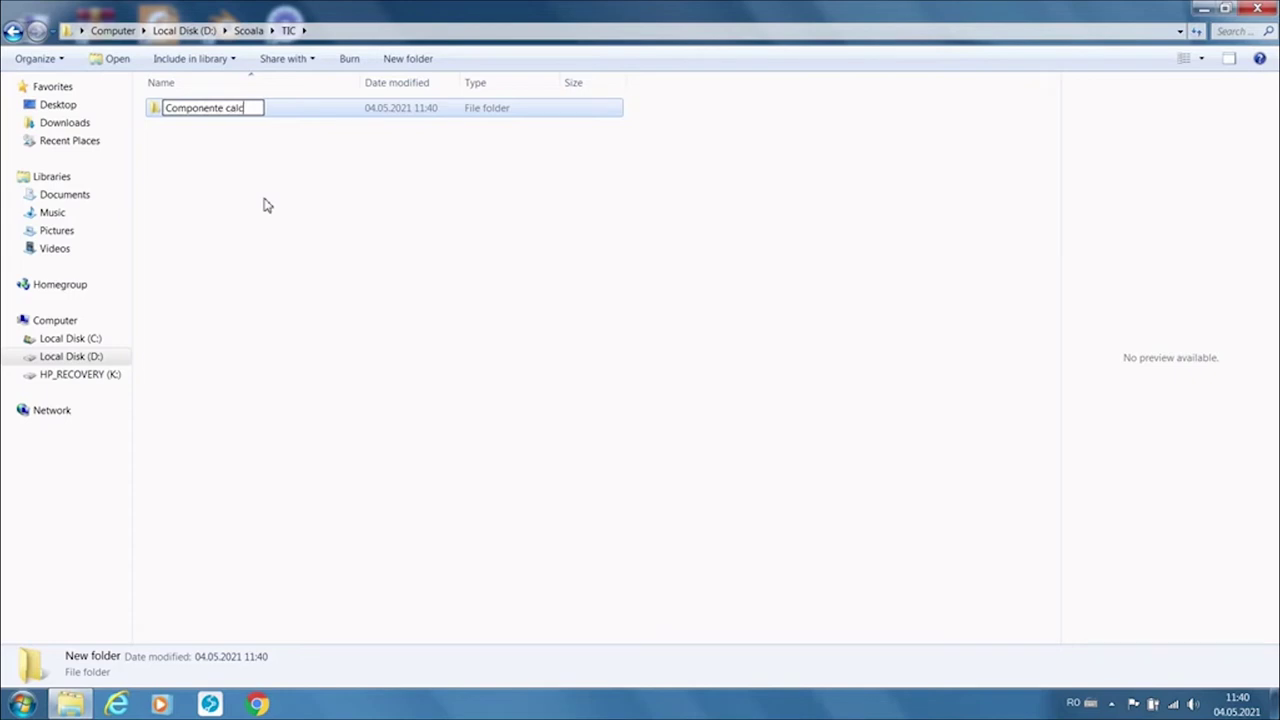
type("ulator")
key("Return")
Create another subfolder named Sisteme de operare inside the TIC folder.
left_click(405, 58)
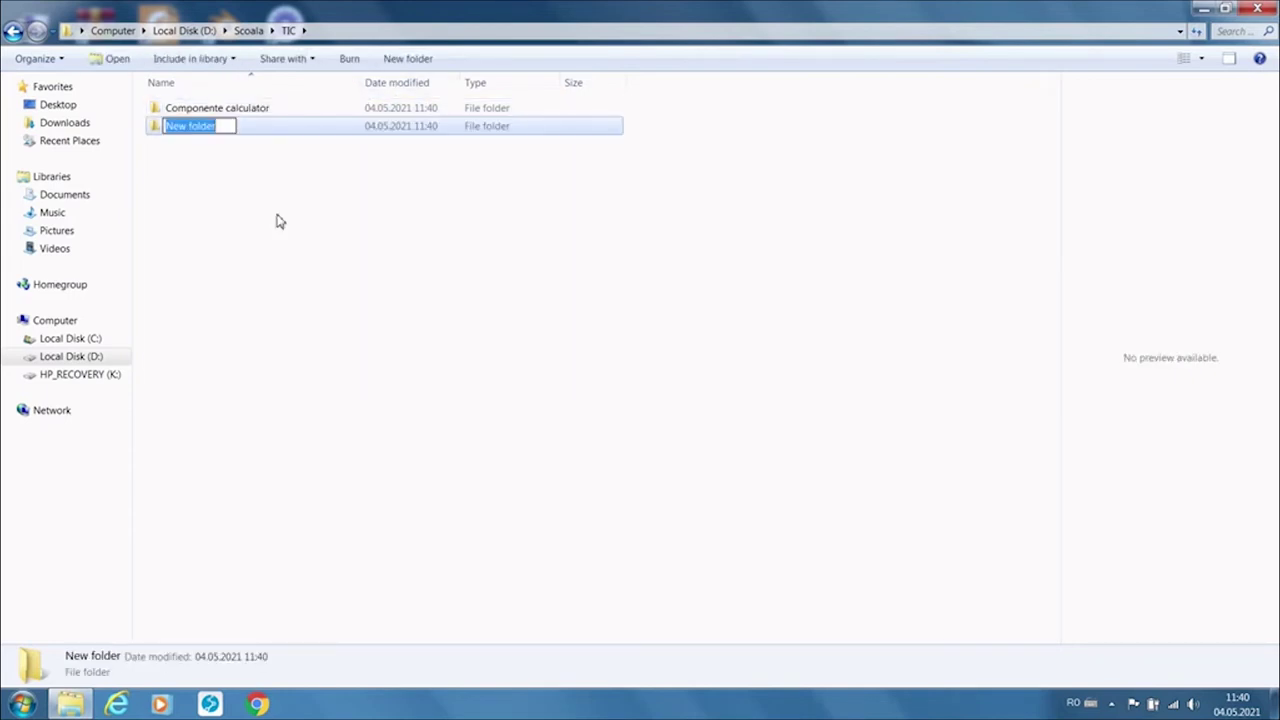
type("Sis")
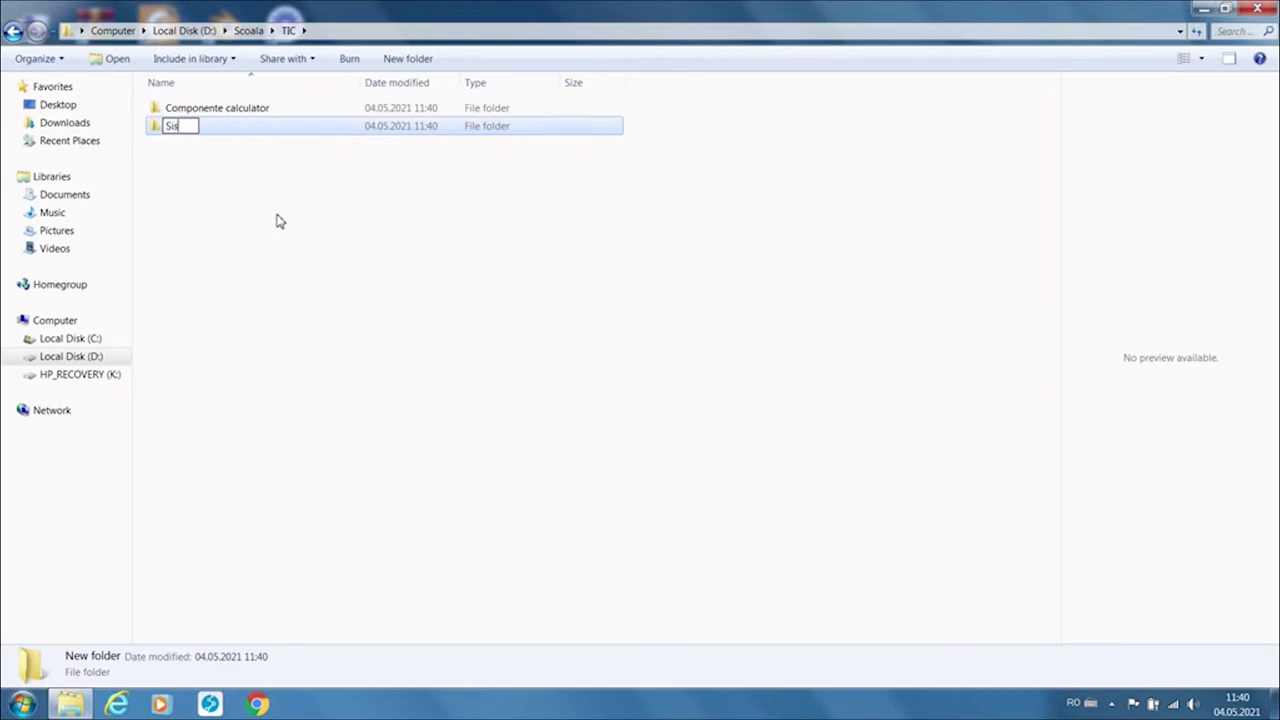
type("teme de ")
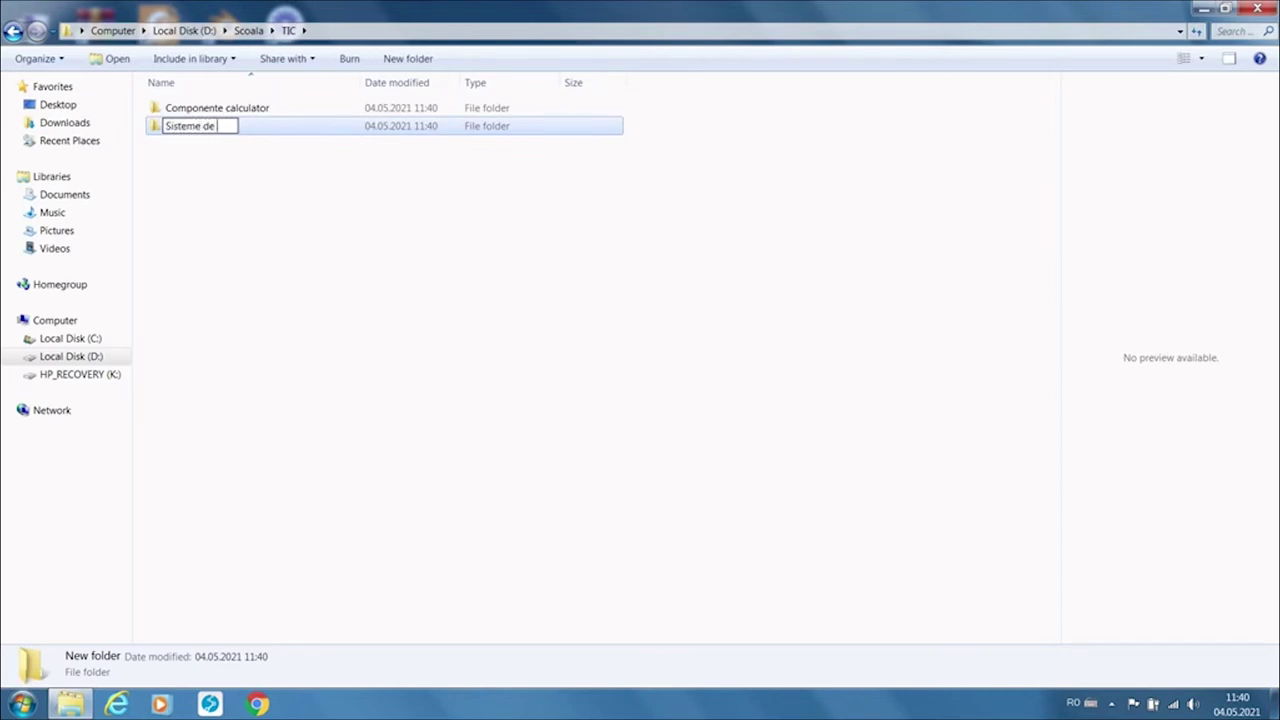
type("operare")
left_click(465, 233)
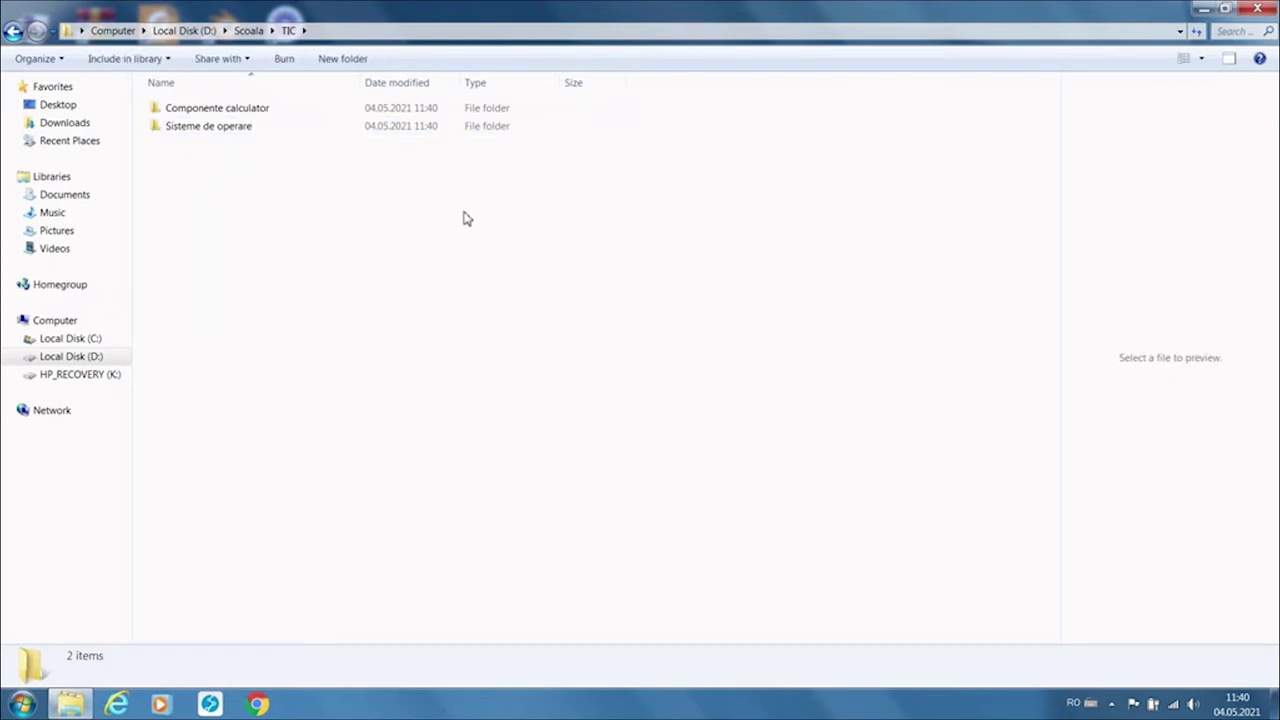
Go back to Scoala, open the Informatica folder and create a subfolder named Algoritimi inside it.
left_click(250, 32)
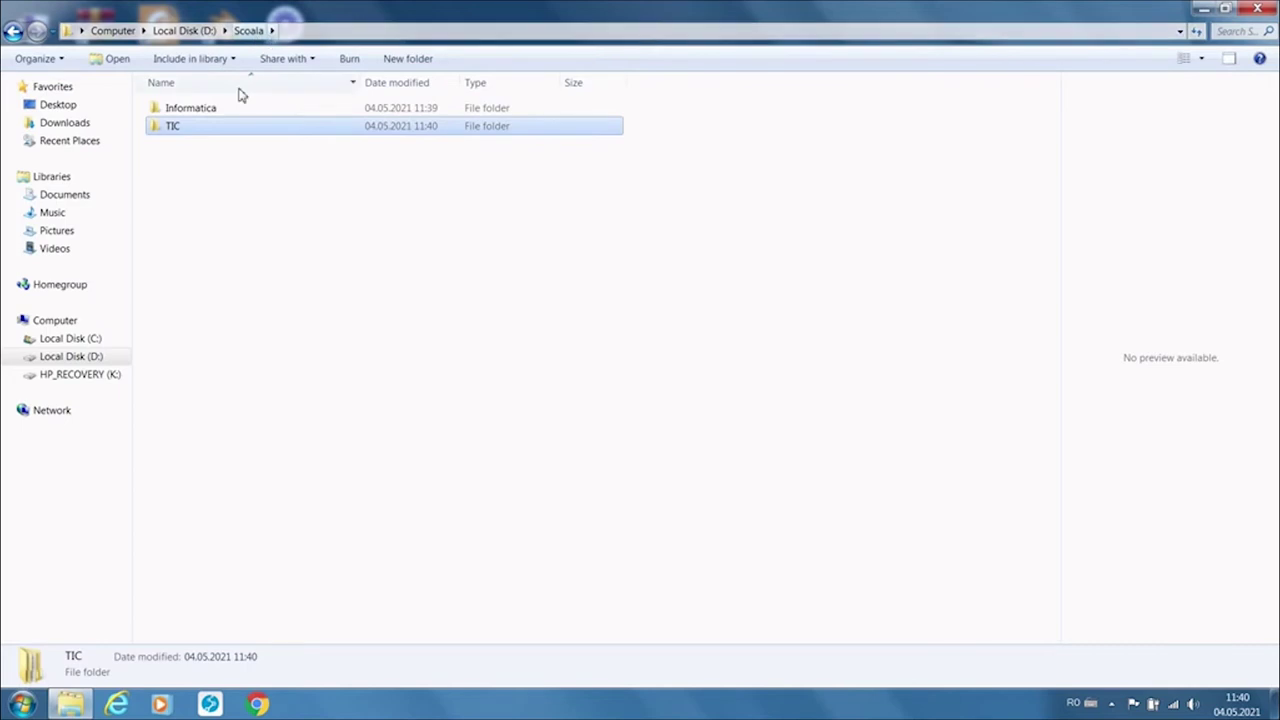
left_click(202, 110)
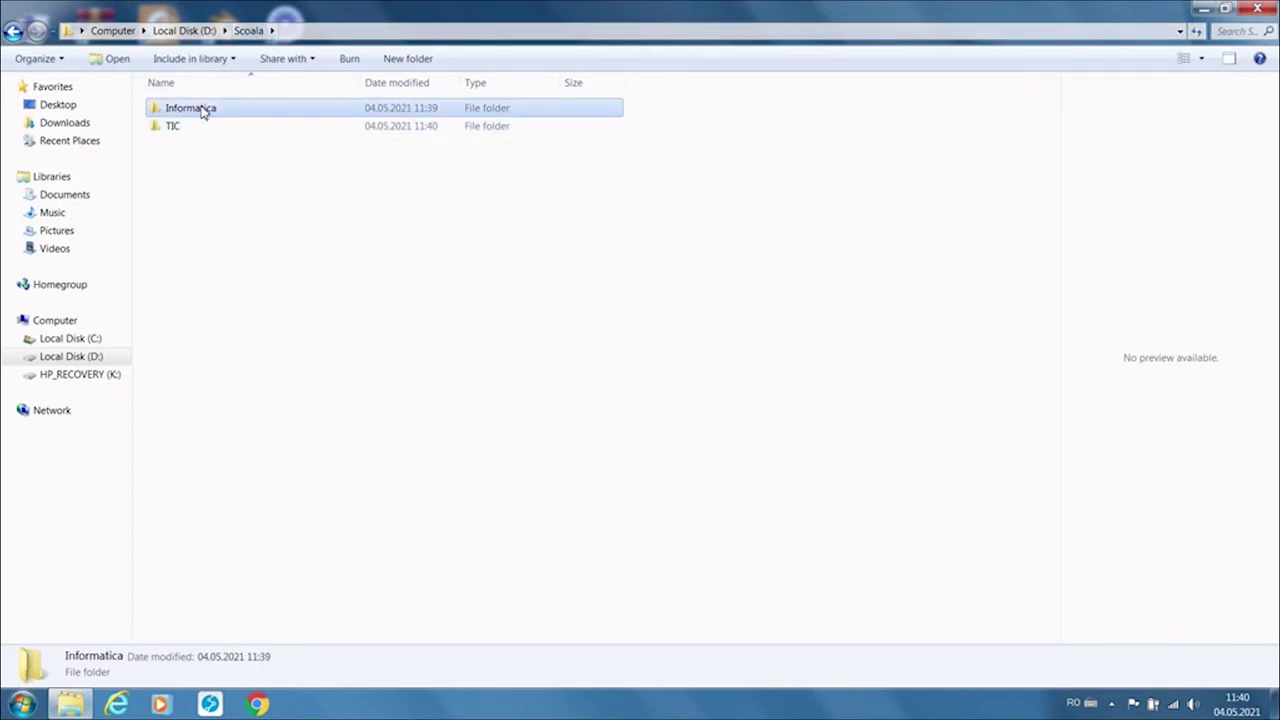
double_click(202, 110)
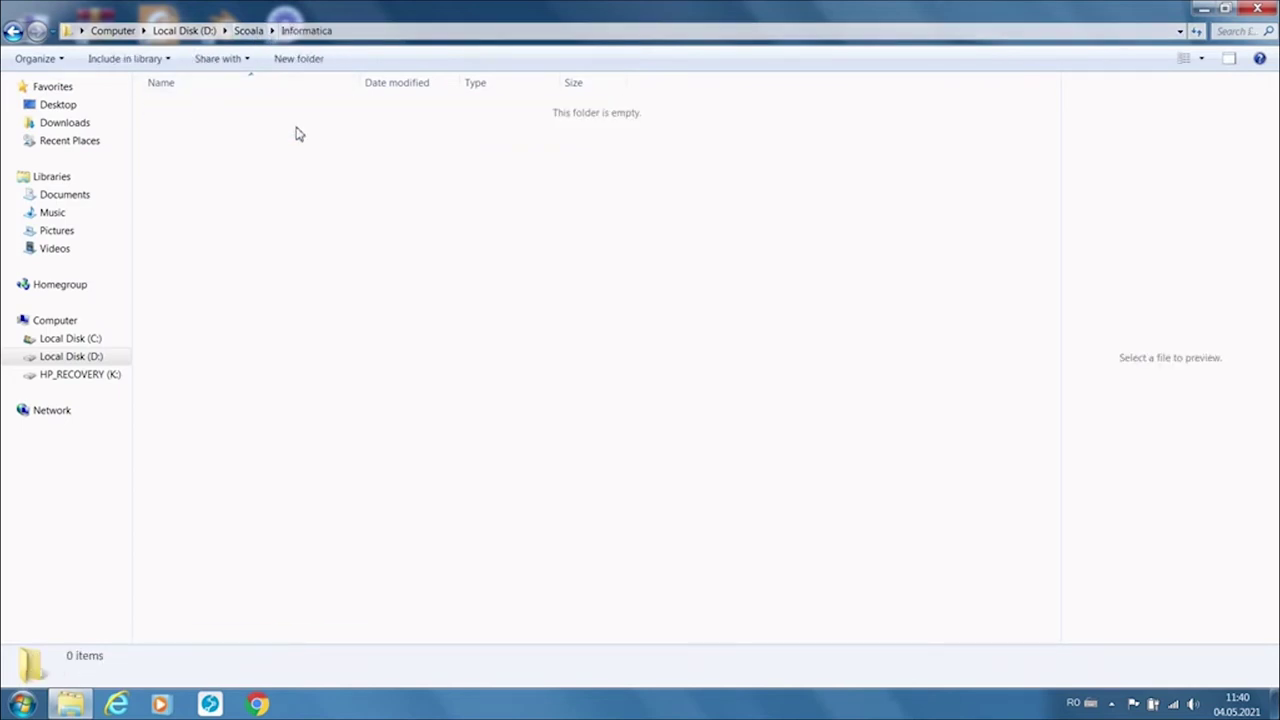
left_click(321, 60)
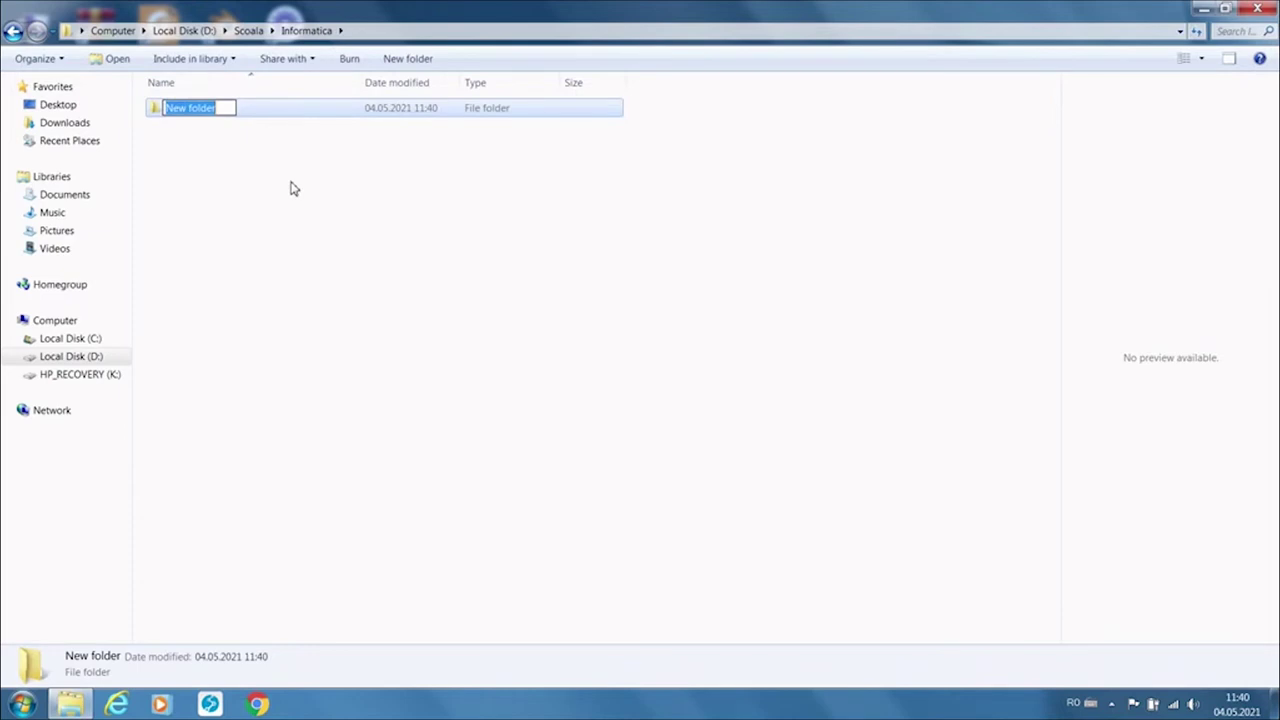
type("Algoritimi")
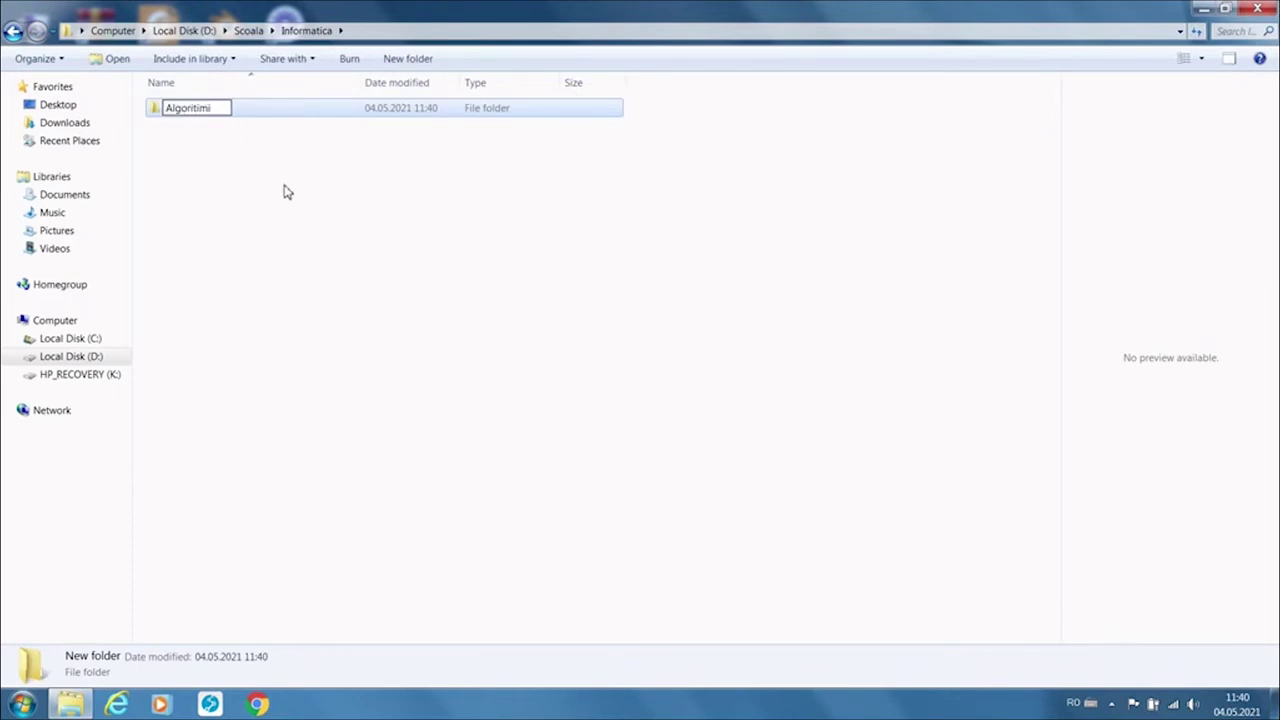
left_click(304, 291)
Open the Algoritimi folder and create a subfolder named Structura lainiara inside it.
double_click(185, 118)
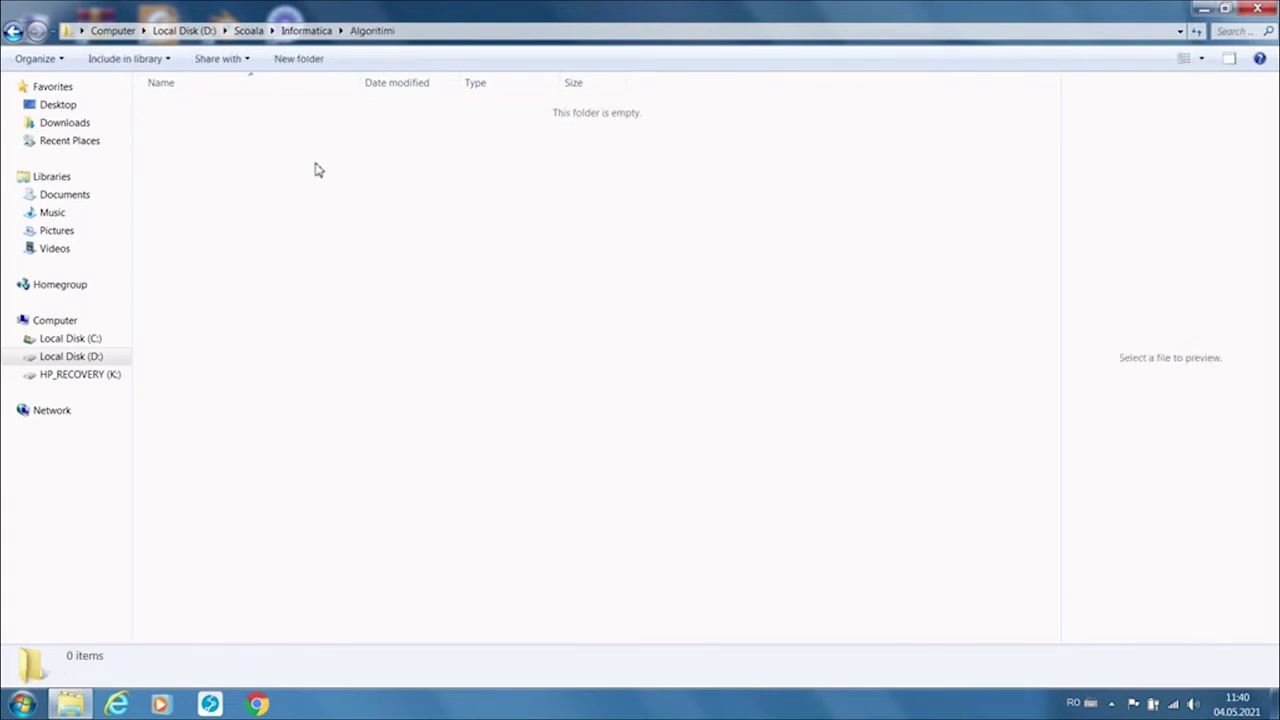
left_click(316, 60)
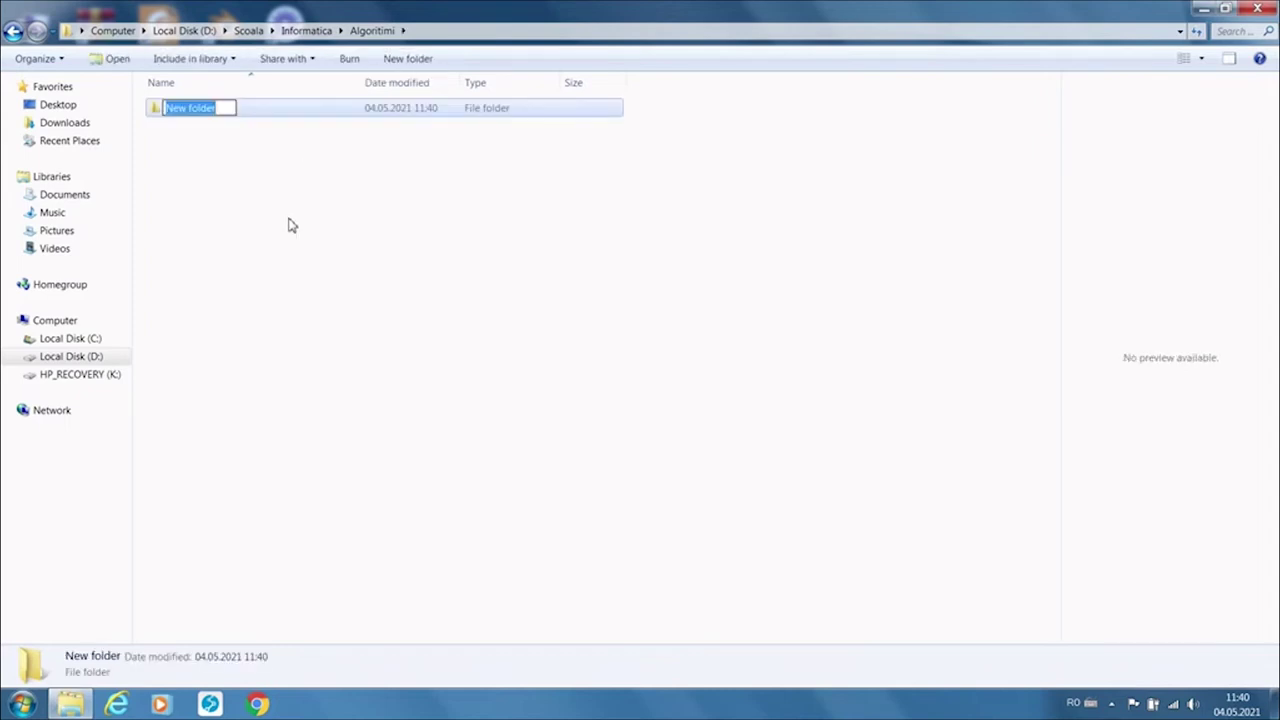
type("Struc")
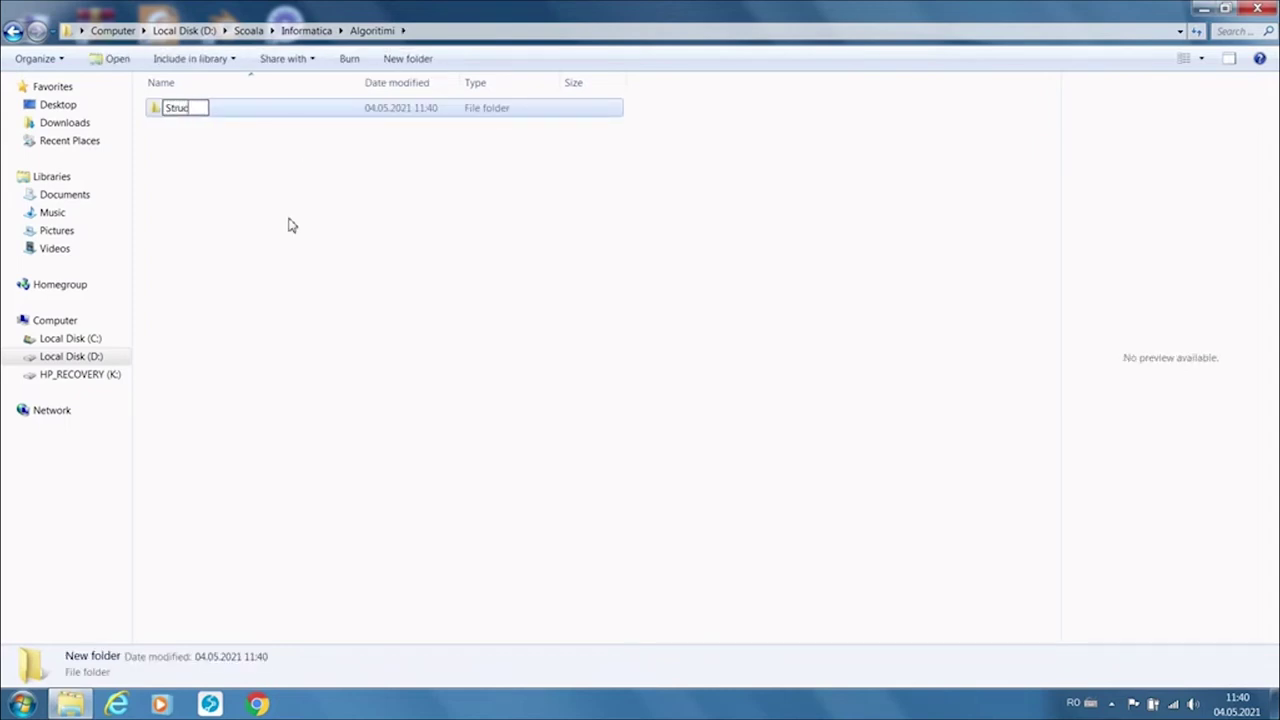
type("tura lainiara")
key("Return")
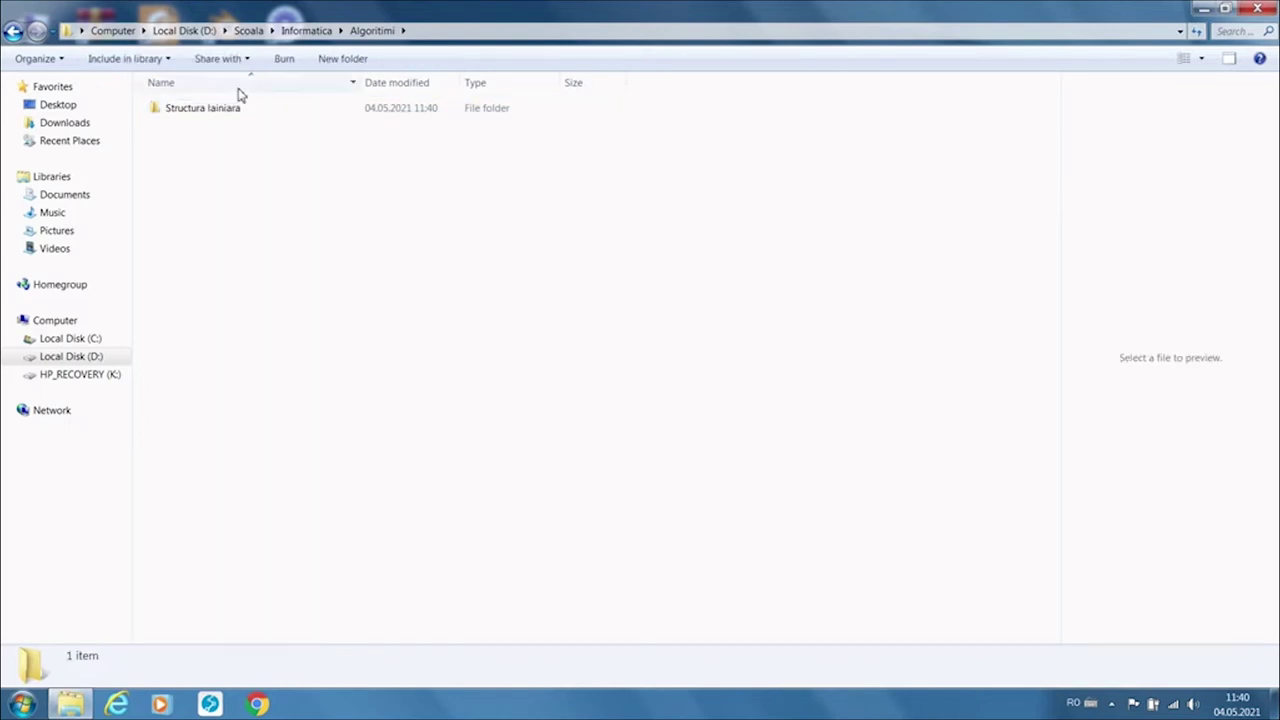
Correct the misspelled name of the new subfolder in Algoritimi to Structura liniara.
left_click(232, 116)
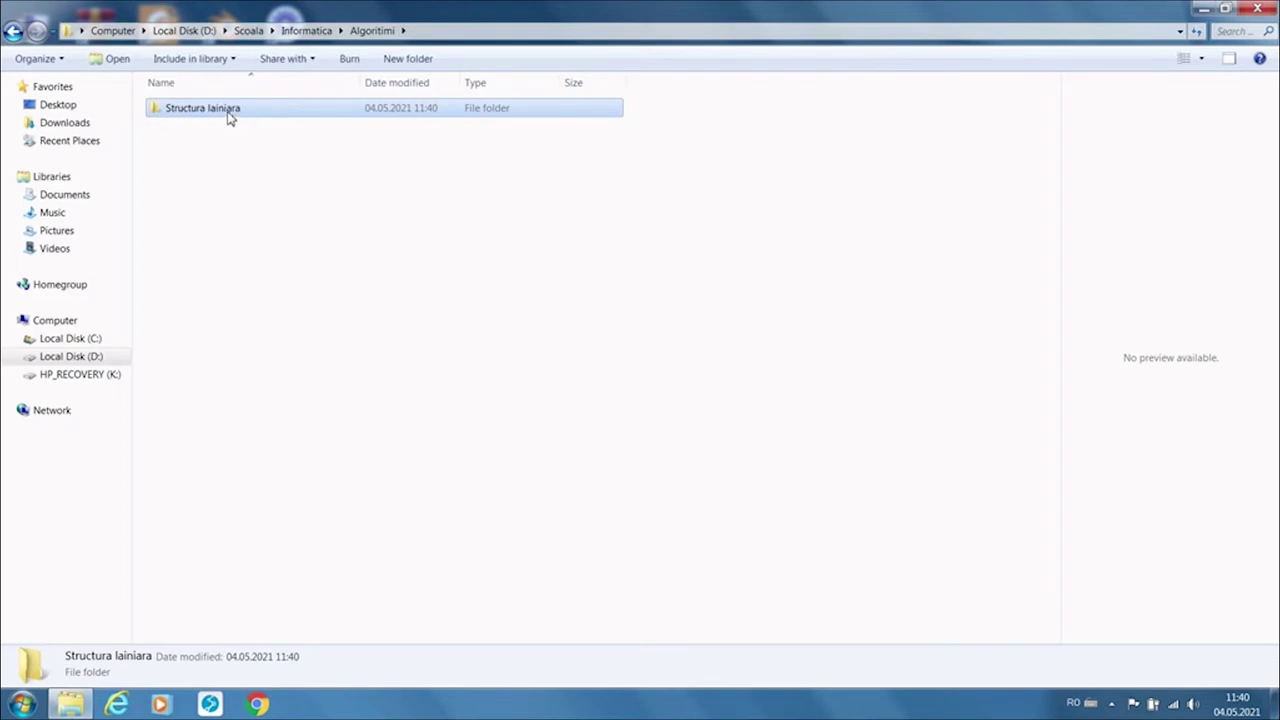
right_click(229, 118)
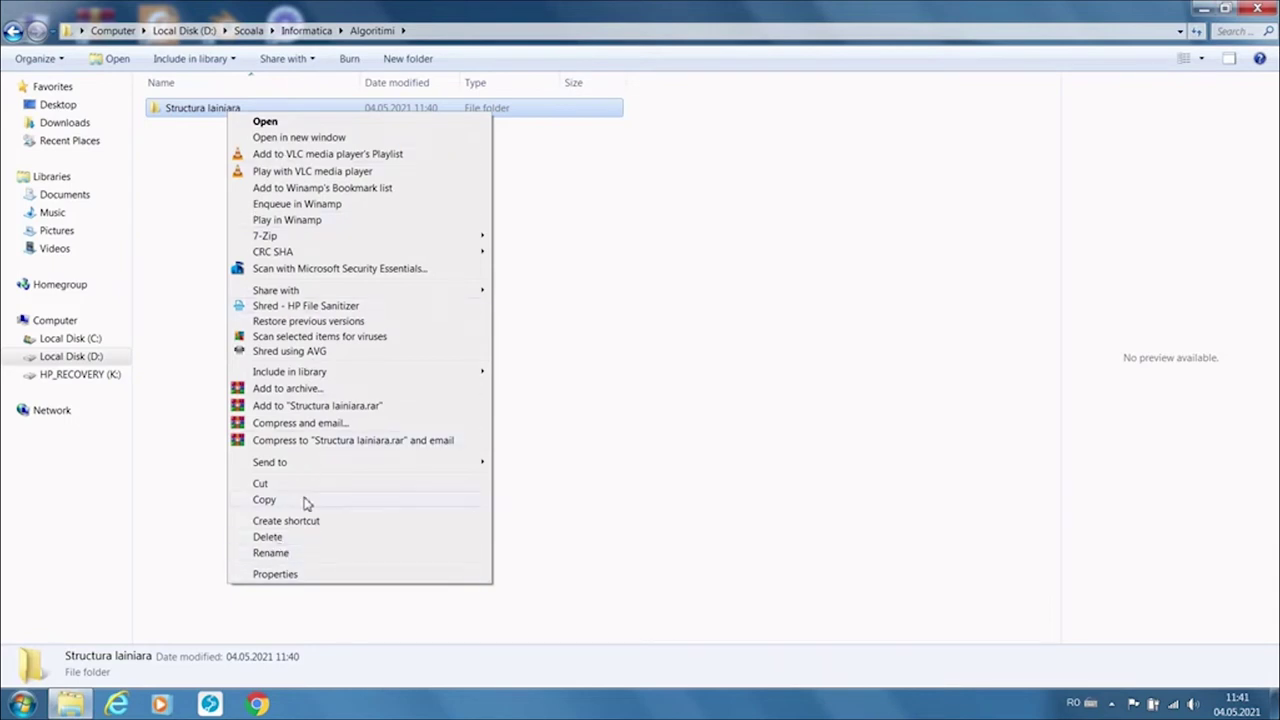
left_click(286, 552)
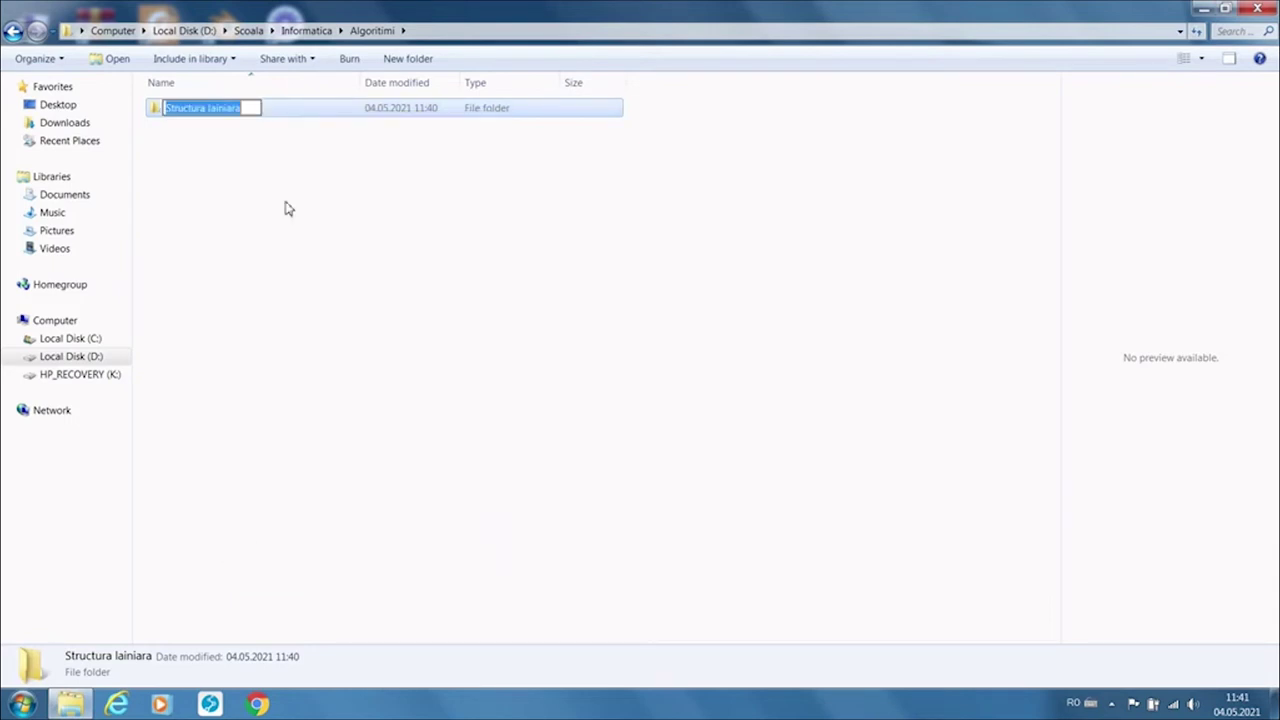
left_click(253, 110)
key("BackSpace")
key("BackSpace")
key("BackSpace")
key("BackSpace")
key("BackSpace")
key("BackSpace")
key("BackSpace")
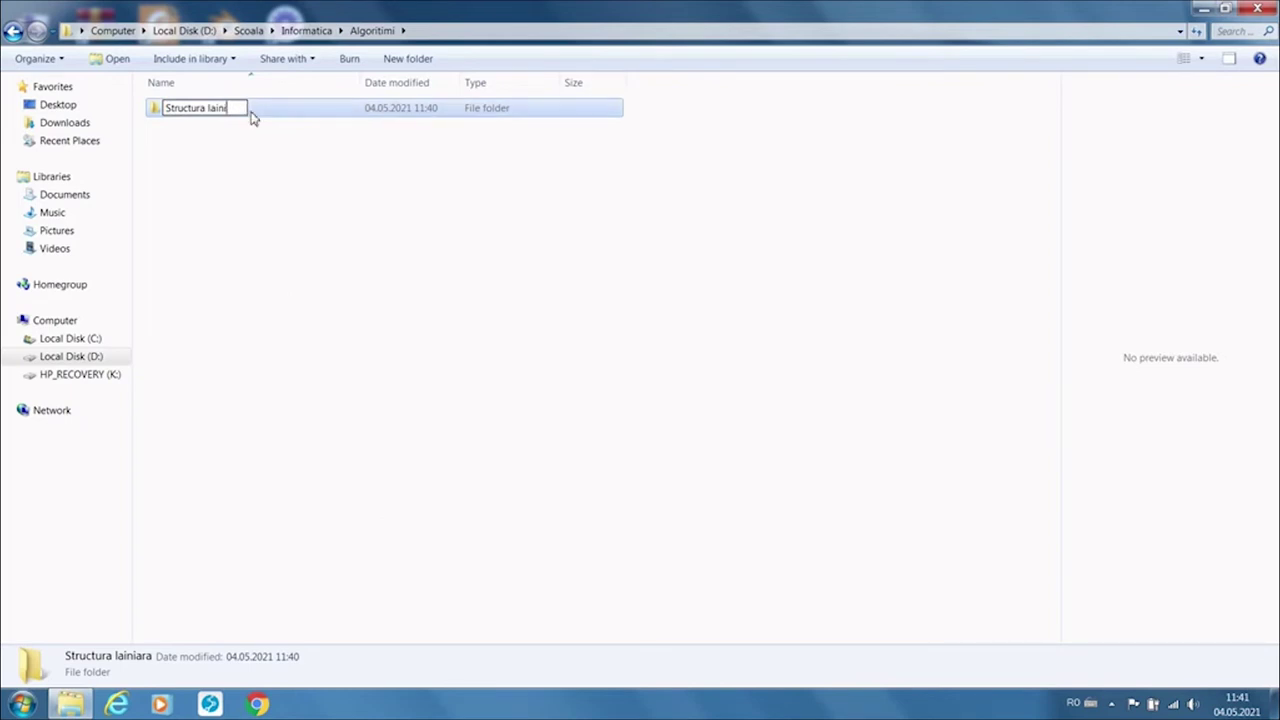
type("iniara")
left_click(266, 261)
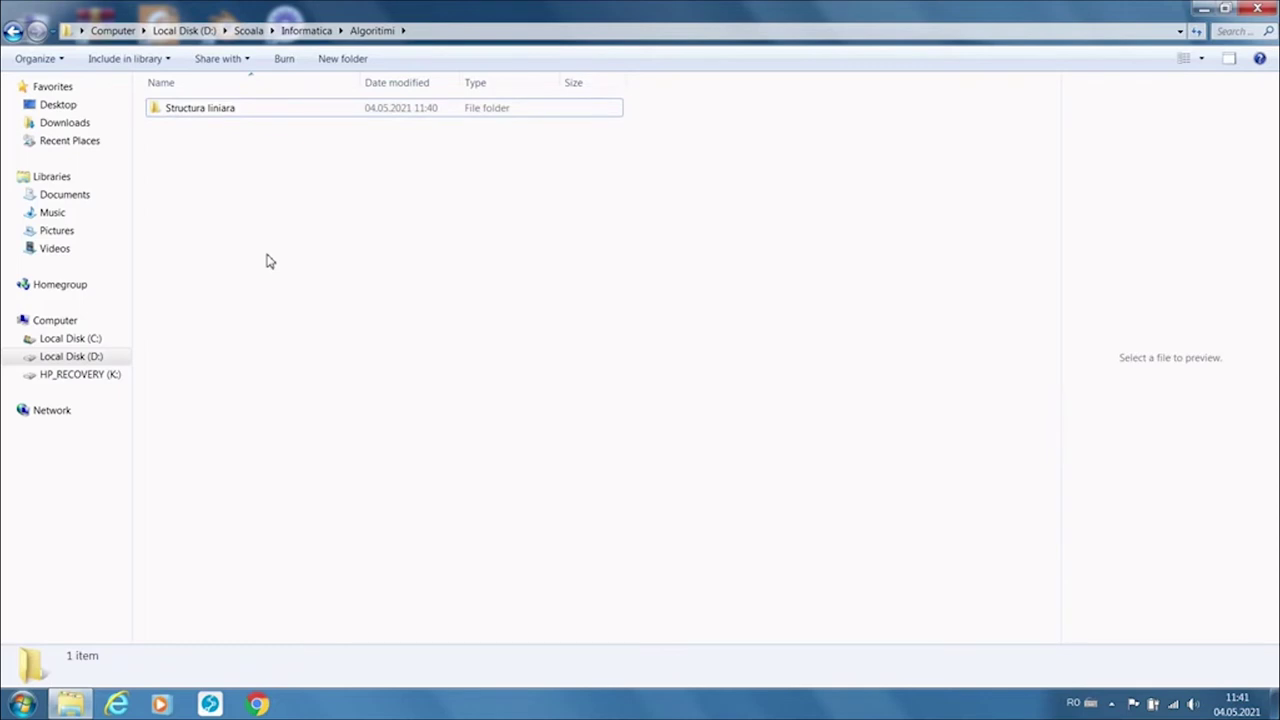
Create another subfolder named Structura alternativa inside the Algoritimi folder.
left_click(342, 59)
type("Str")
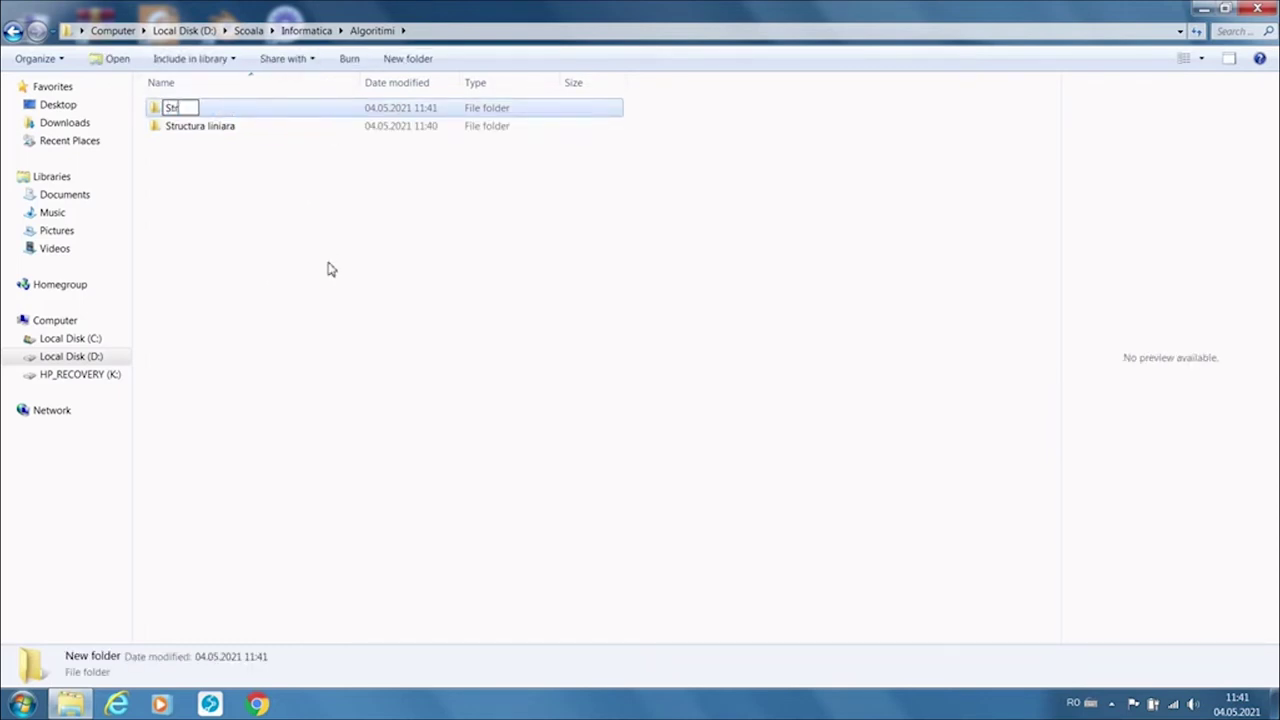
type("uctura alterna")
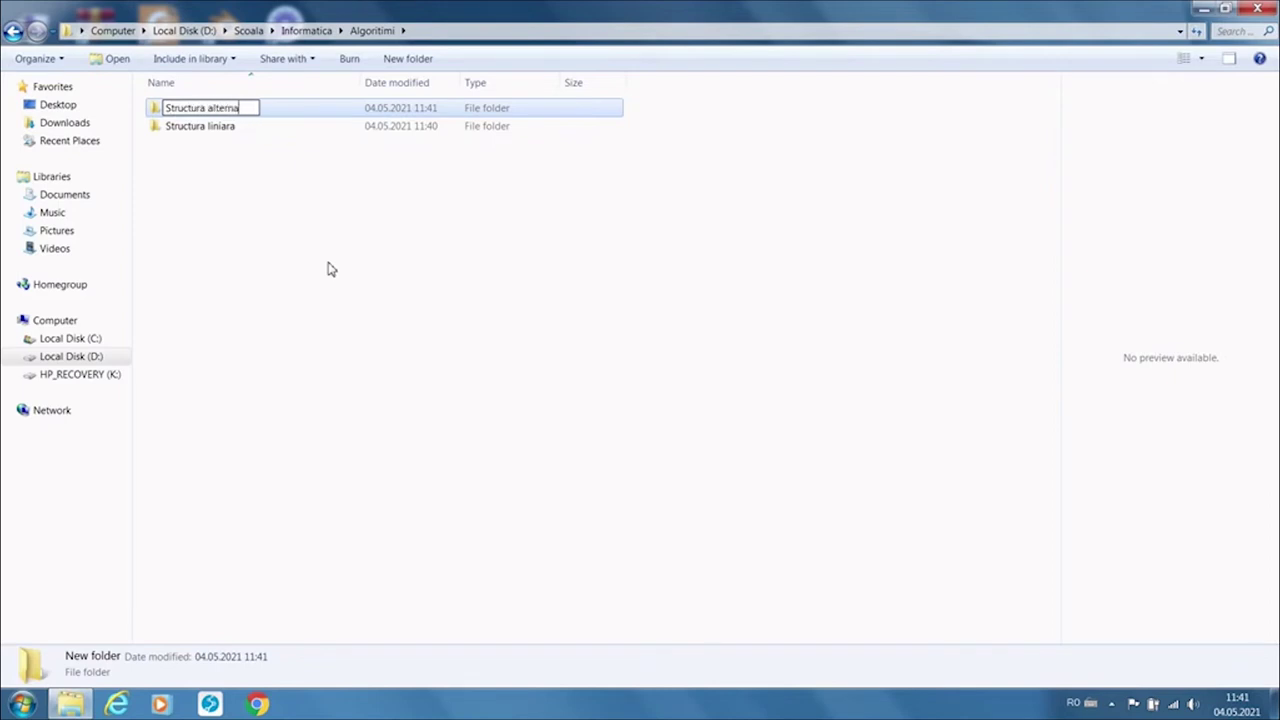
type("tiva")
key("Return")
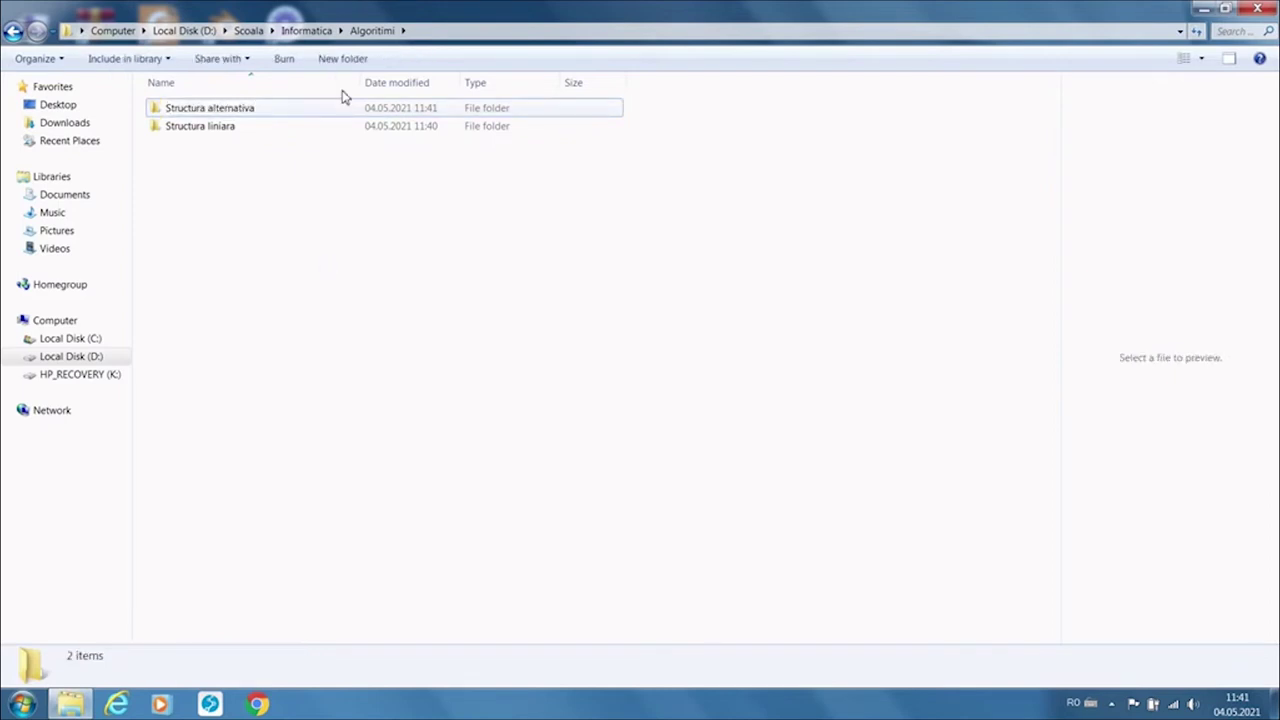
Create a third subfolder named Structura repetitiva inside the Algoritimi folder.
left_click(342, 60)
type("Struc")
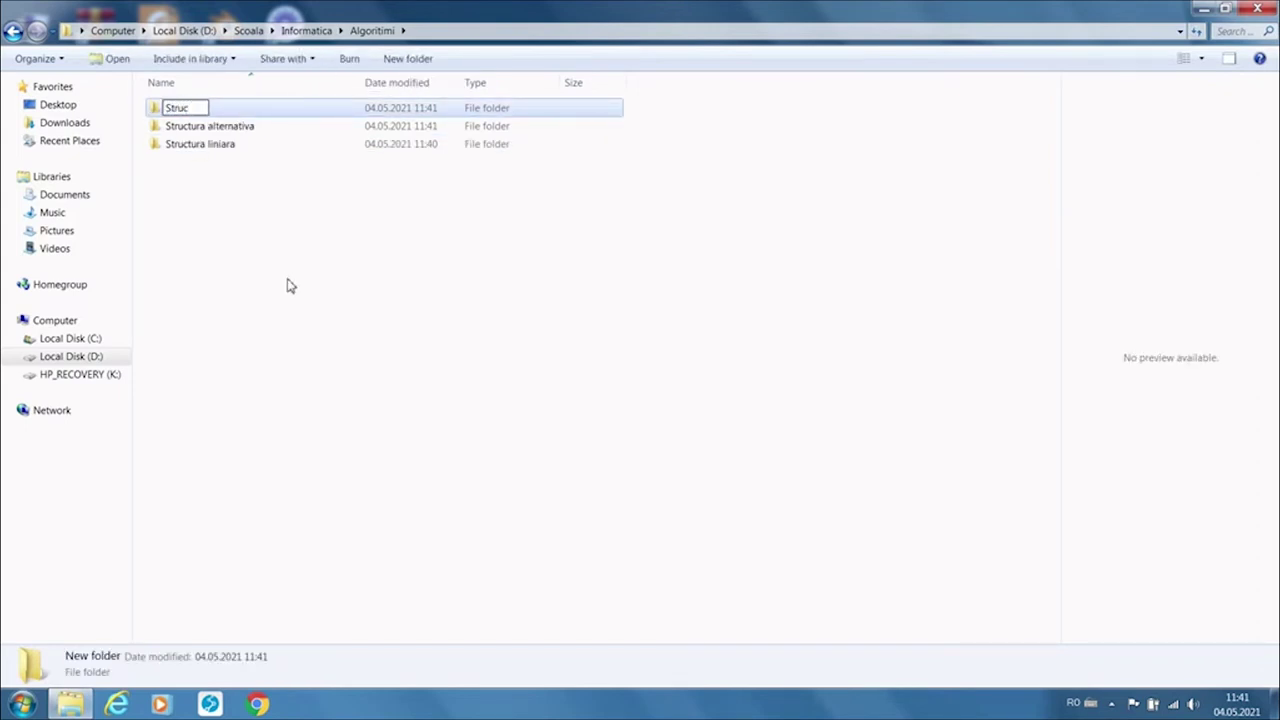
type("tura repetitiva")
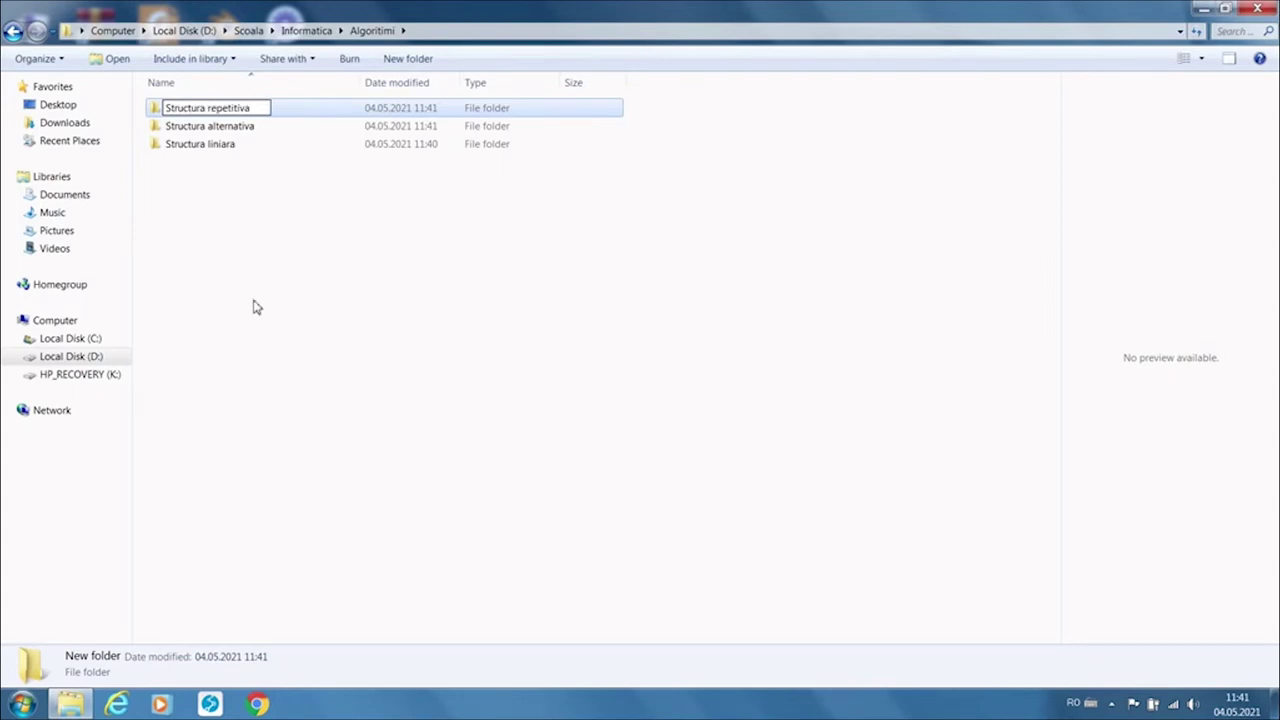
key("Return")
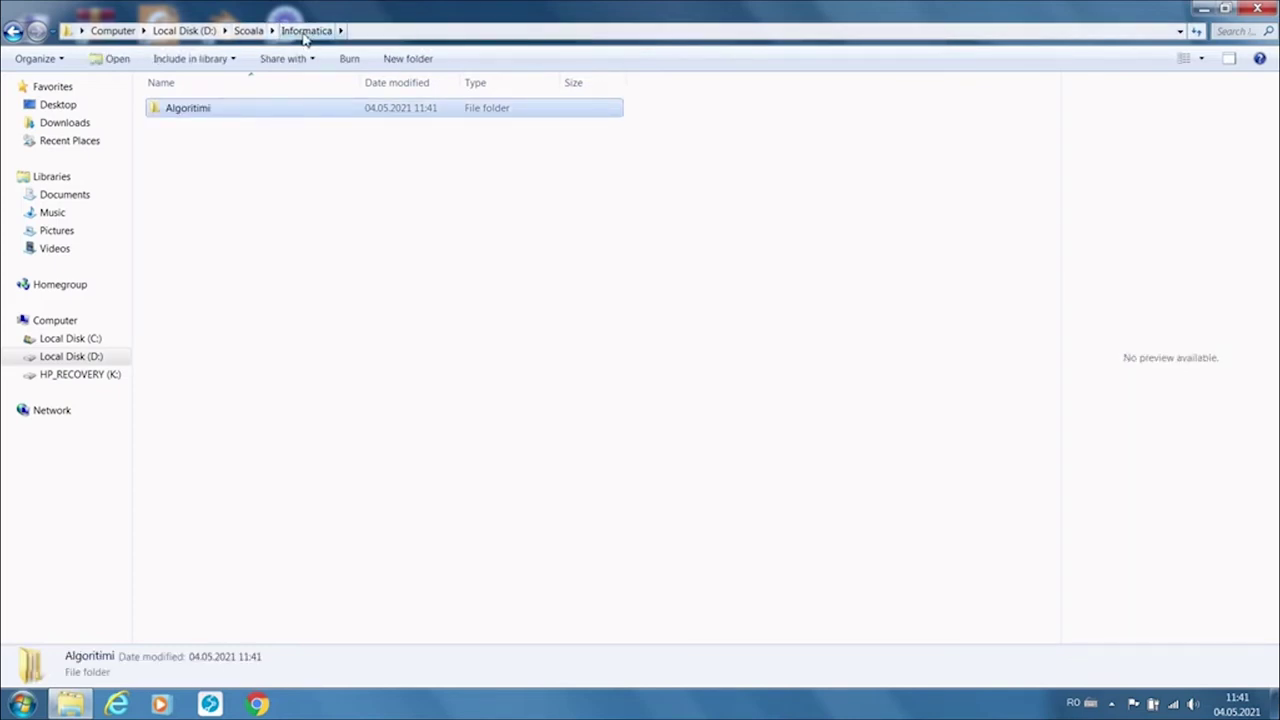
Go back to the Scoala folder to view its subfolders, and open the Pictures library to look over its images.
left_click(248, 31)
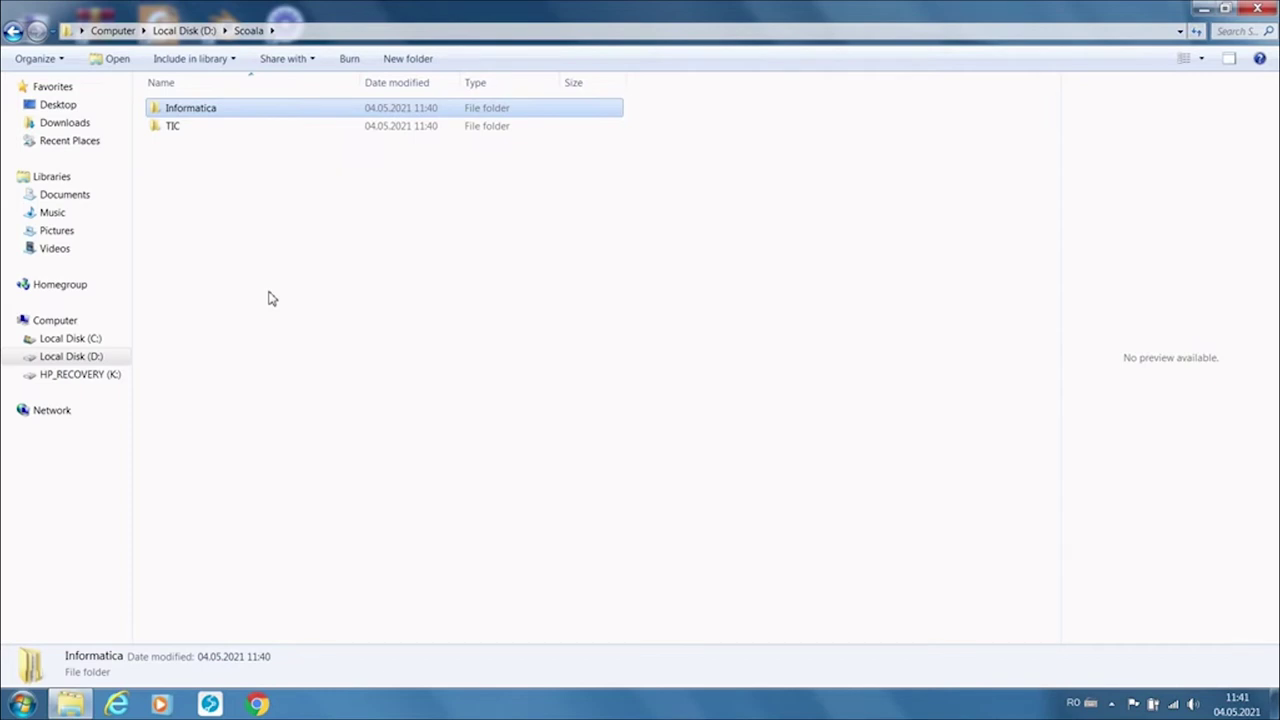
left_click(80, 238)
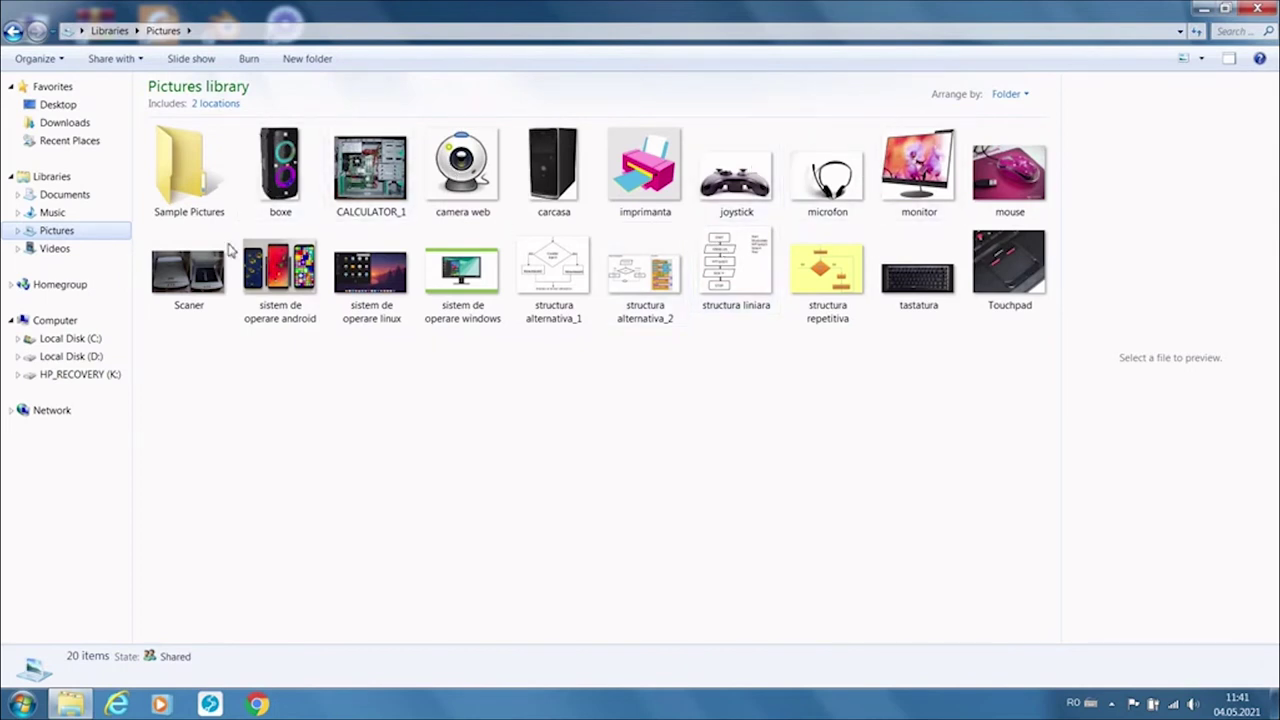
mouse_move(605, 205)
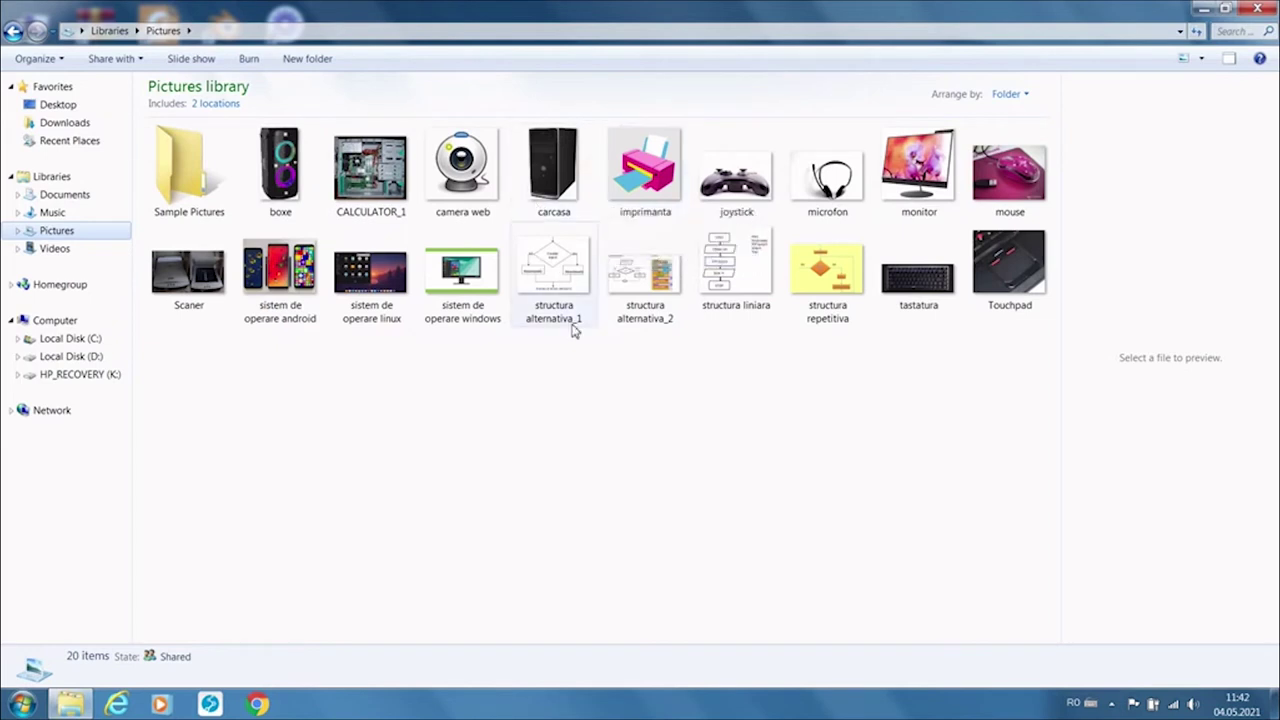
mouse_move(557, 320)
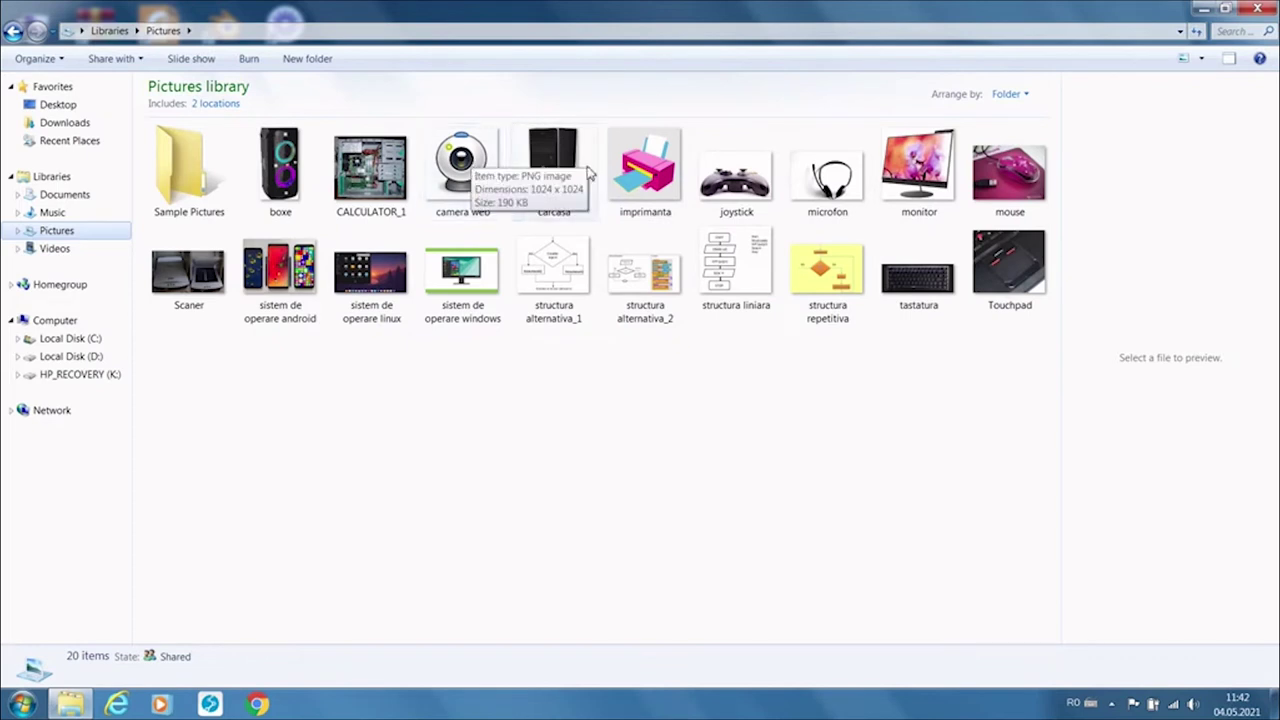
Copy the hardware images from the Pictures library: boxe, CALCULATOR_1, camera web, carcasa, imprimanta, joystick, microfon, monitor, mouse, Scaner, tastatura and Touchpad.
left_click(292, 178)
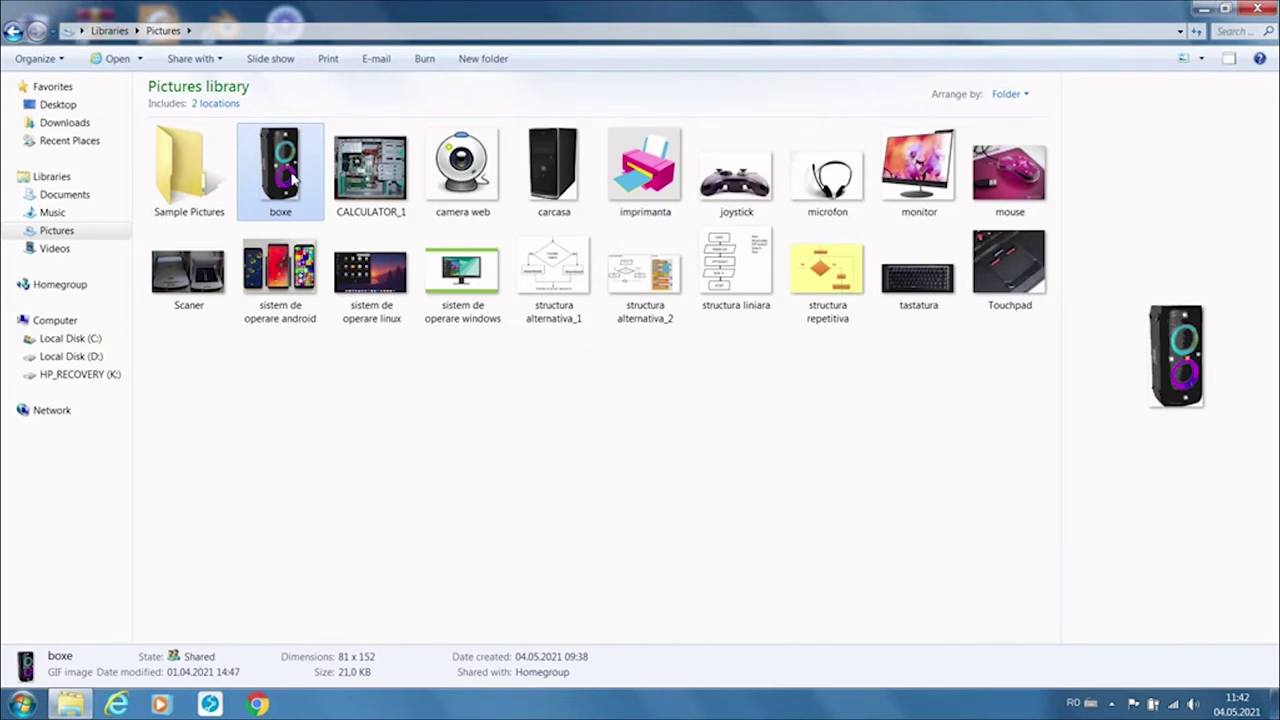
left_click(372, 188, "ctrl")
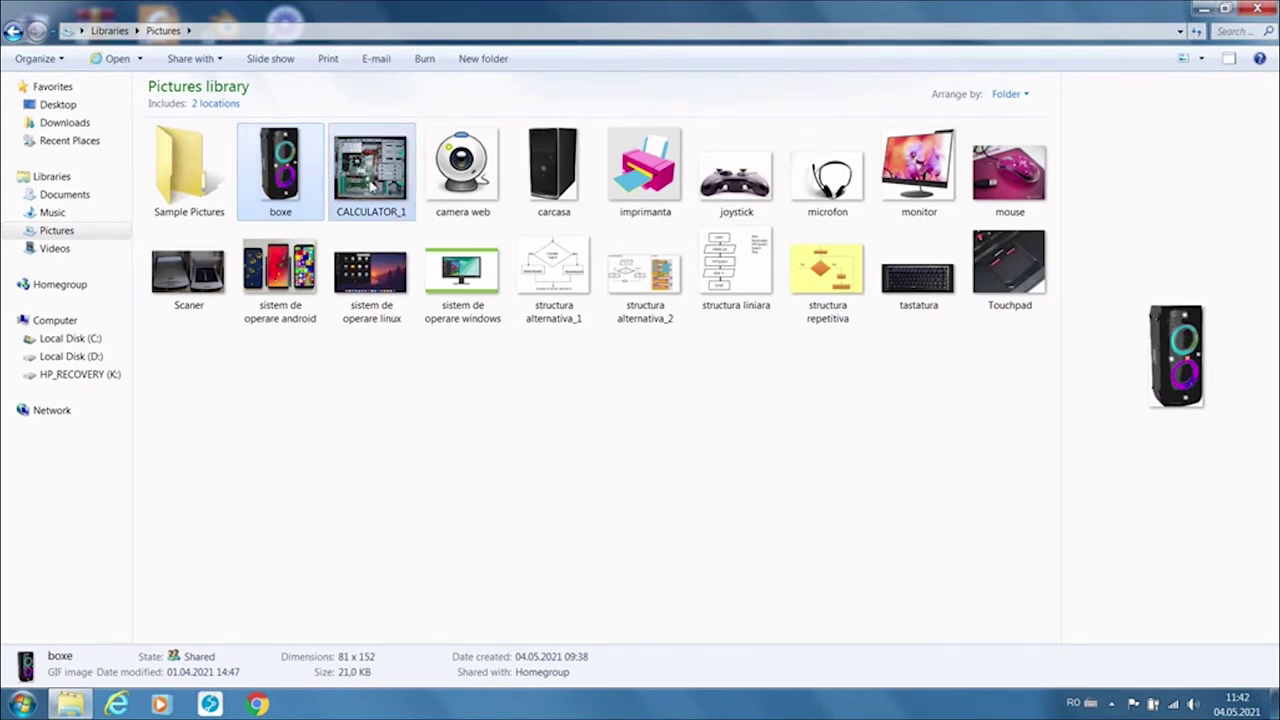
left_click(445, 185, "ctrl")
left_click(540, 180, "ctrl")
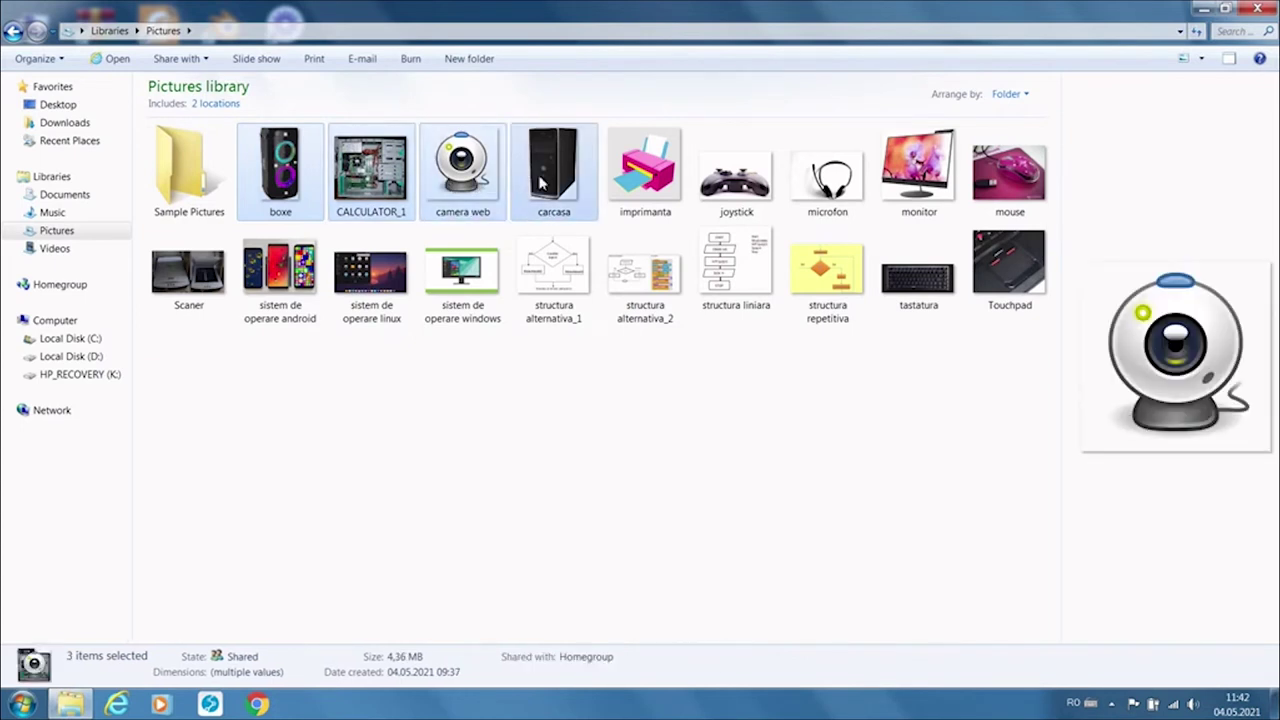
left_click(632, 188, "ctrl")
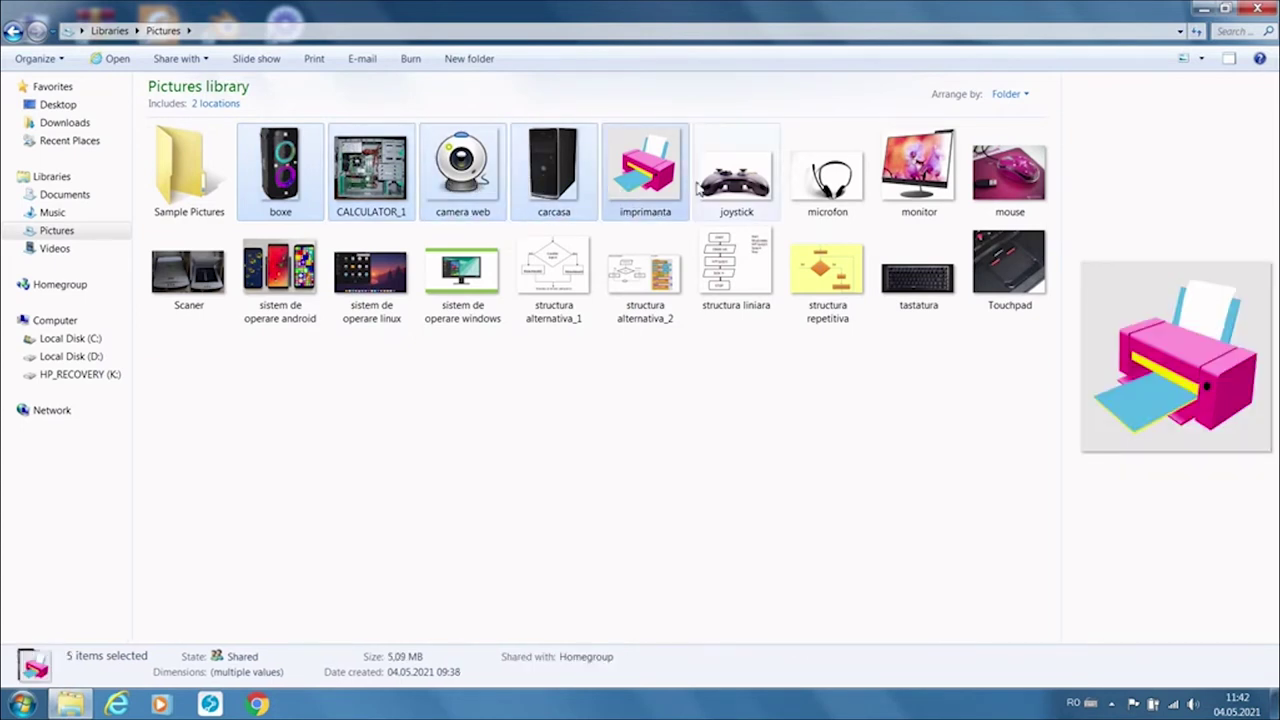
left_click(720, 188, "ctrl")
left_click(827, 195, "ctrl")
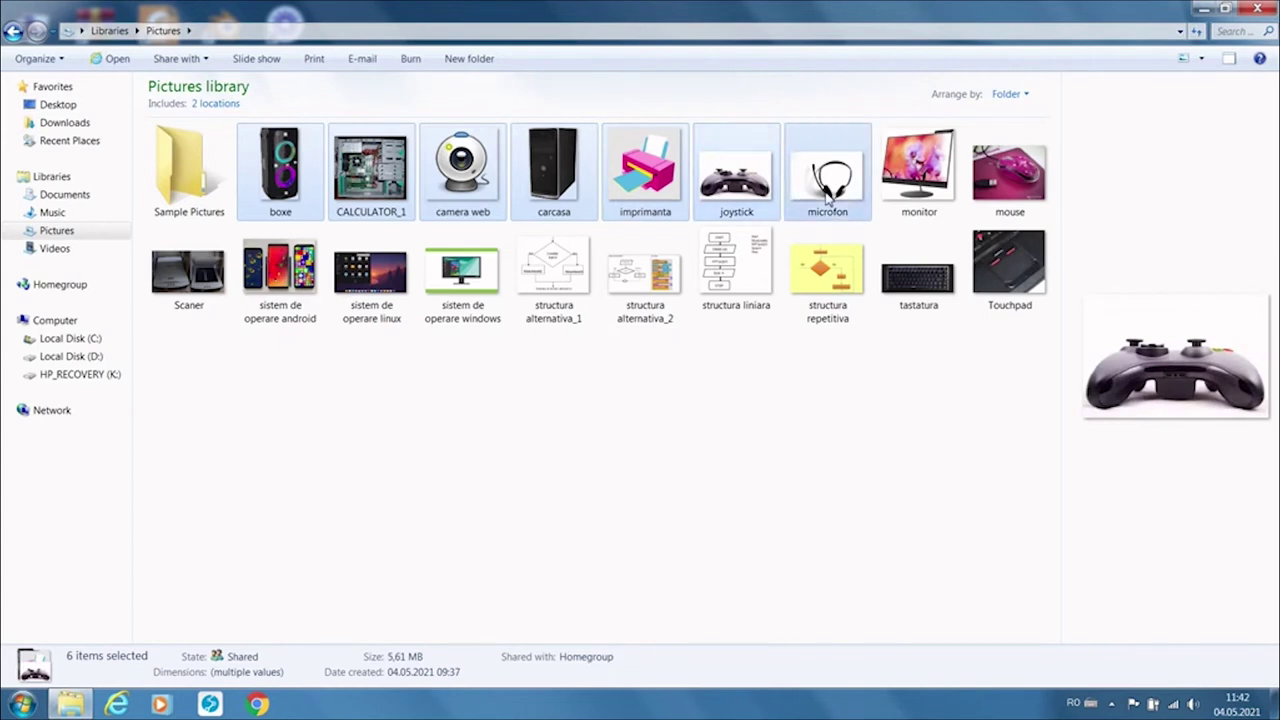
left_click(910, 195, "ctrl")
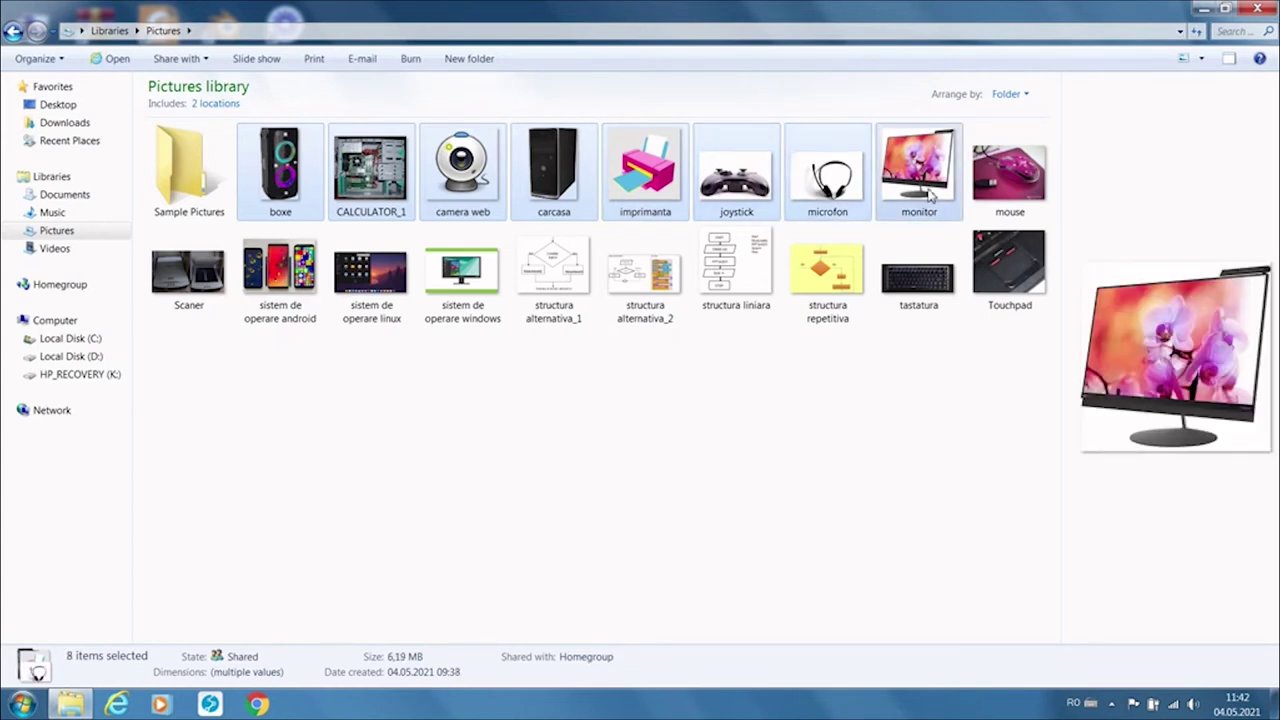
left_click(1010, 192, "ctrl")
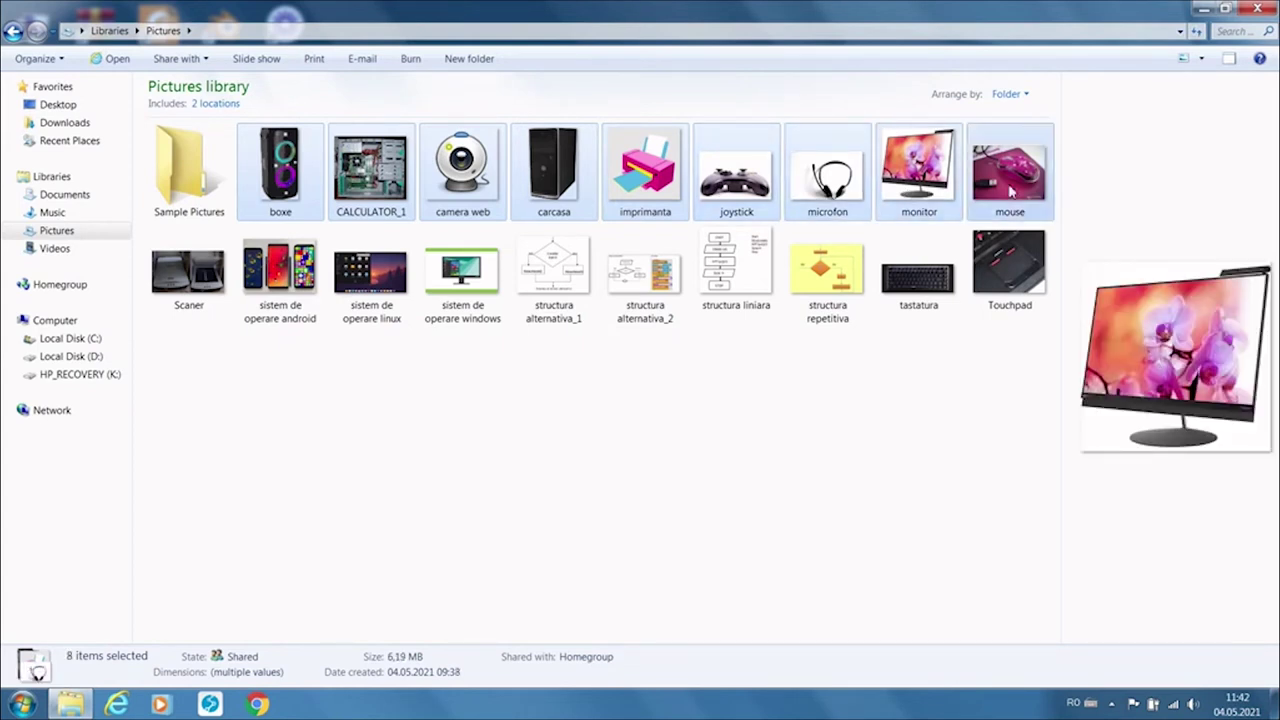
left_click(210, 276, "ctrl")
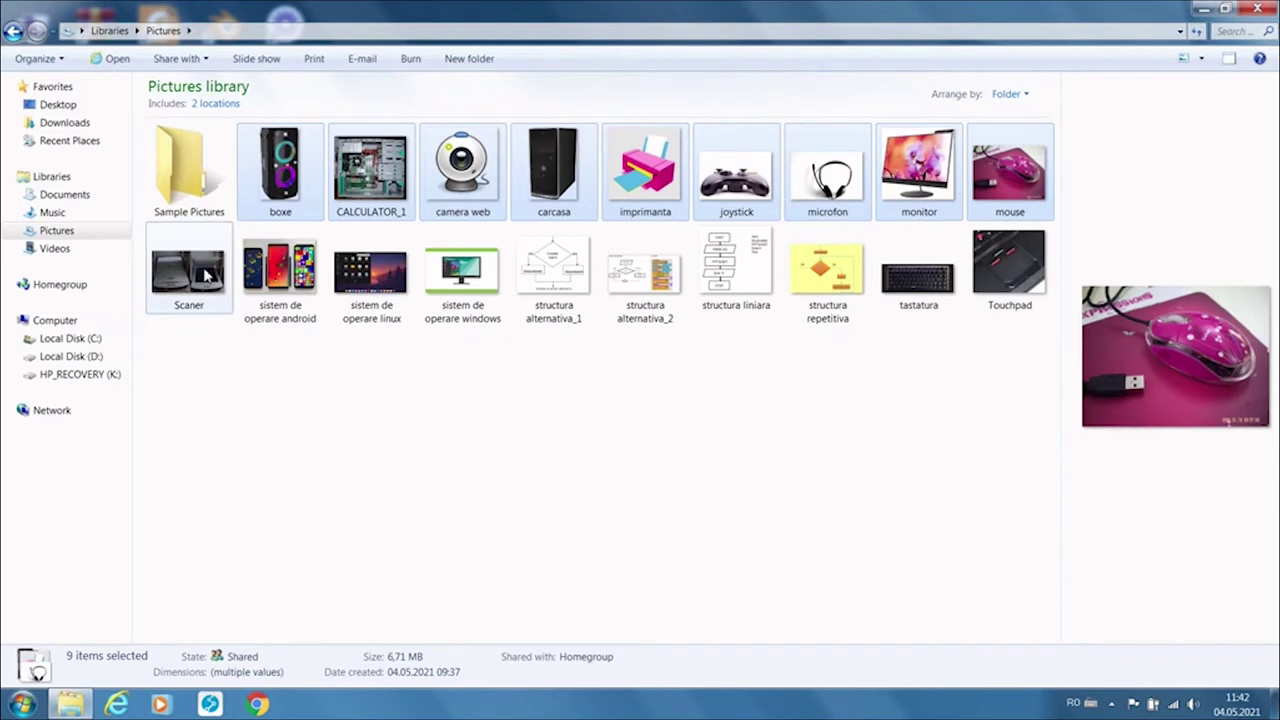
left_click(917, 266, "ctrl")
left_click(1013, 287, "ctrl")
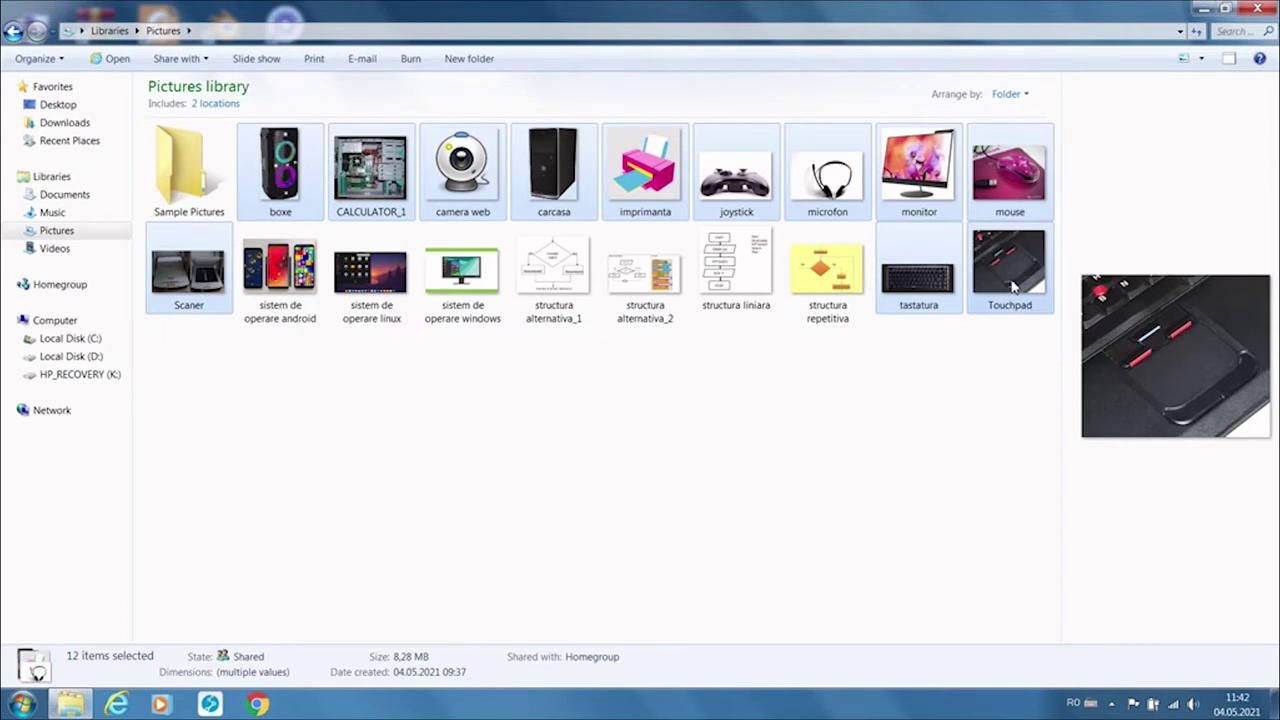
right_click(1013, 287)
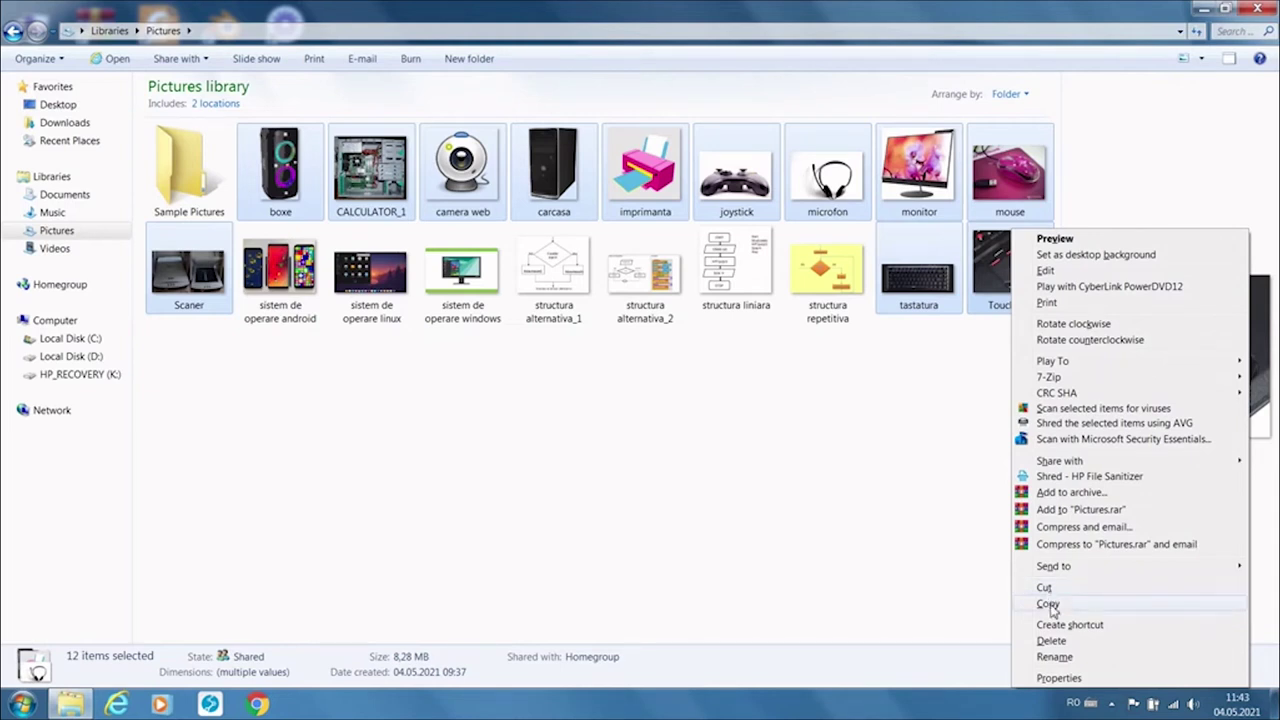
left_click(1047, 604)
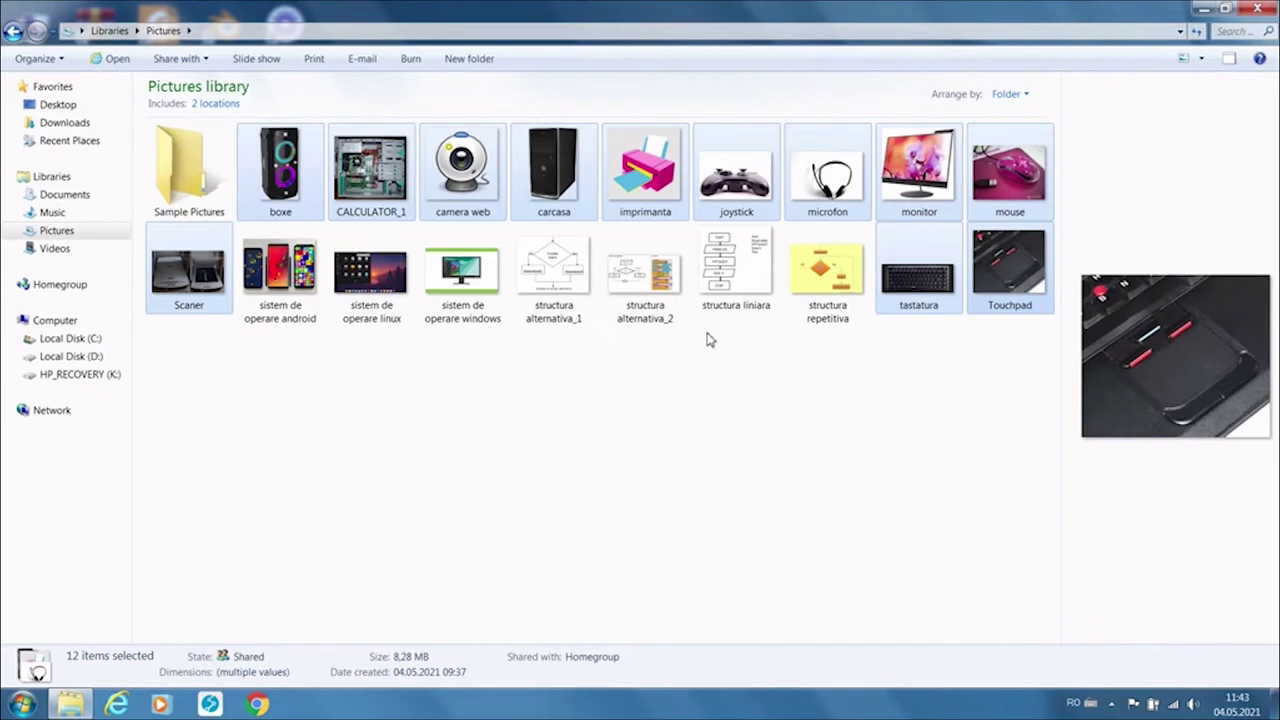
Paste the copied hardware images into the Componente calculator folder under Scoala > TIC on Local Disk (D:).
left_click(80, 361)
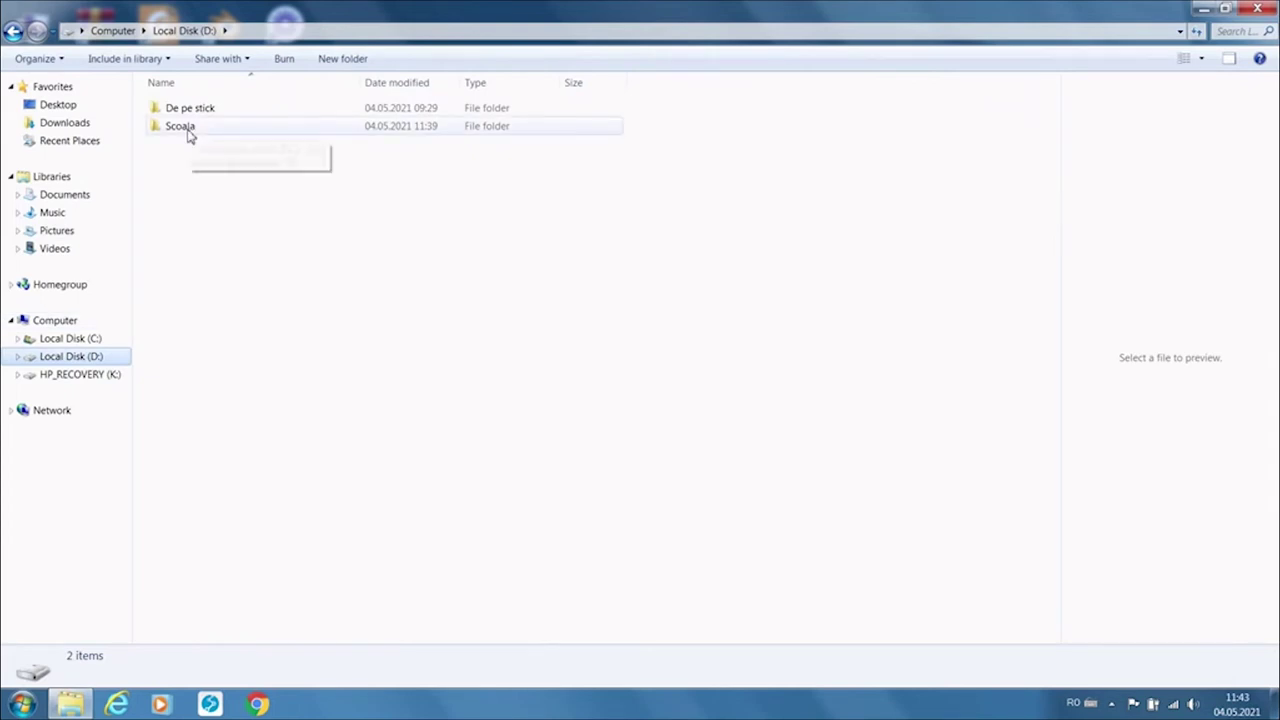
double_click(189, 133)
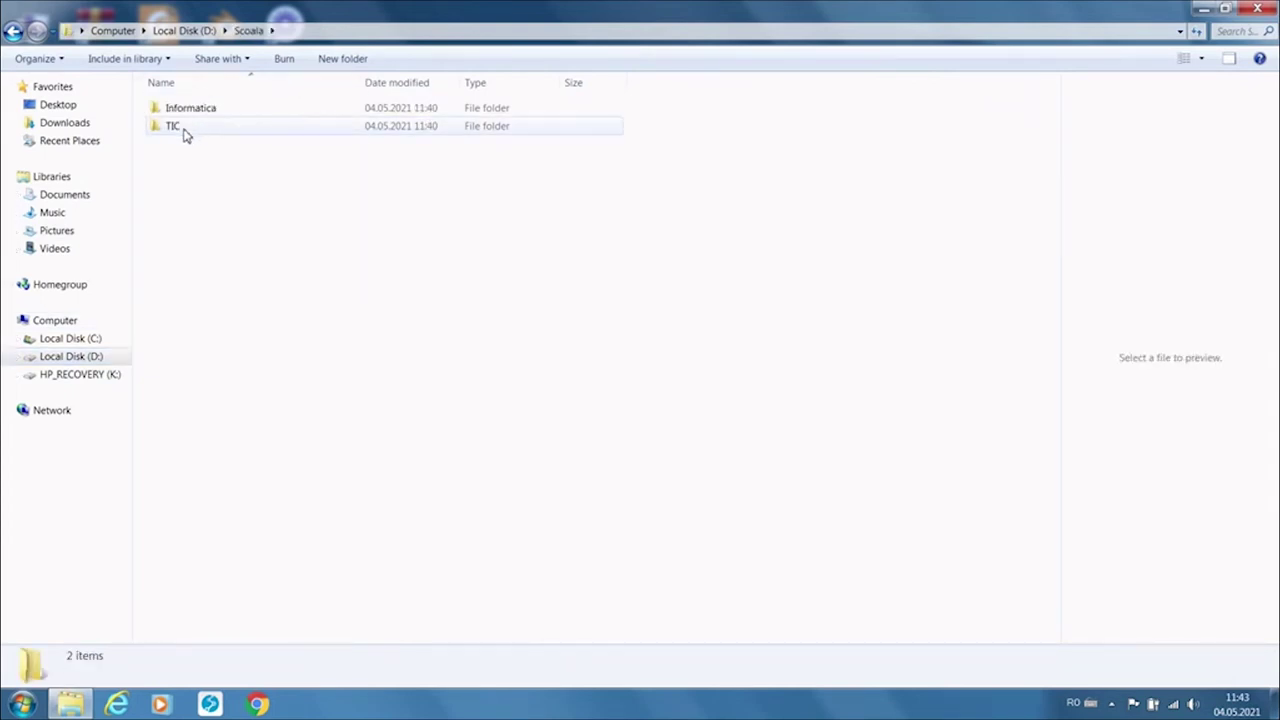
double_click(184, 130)
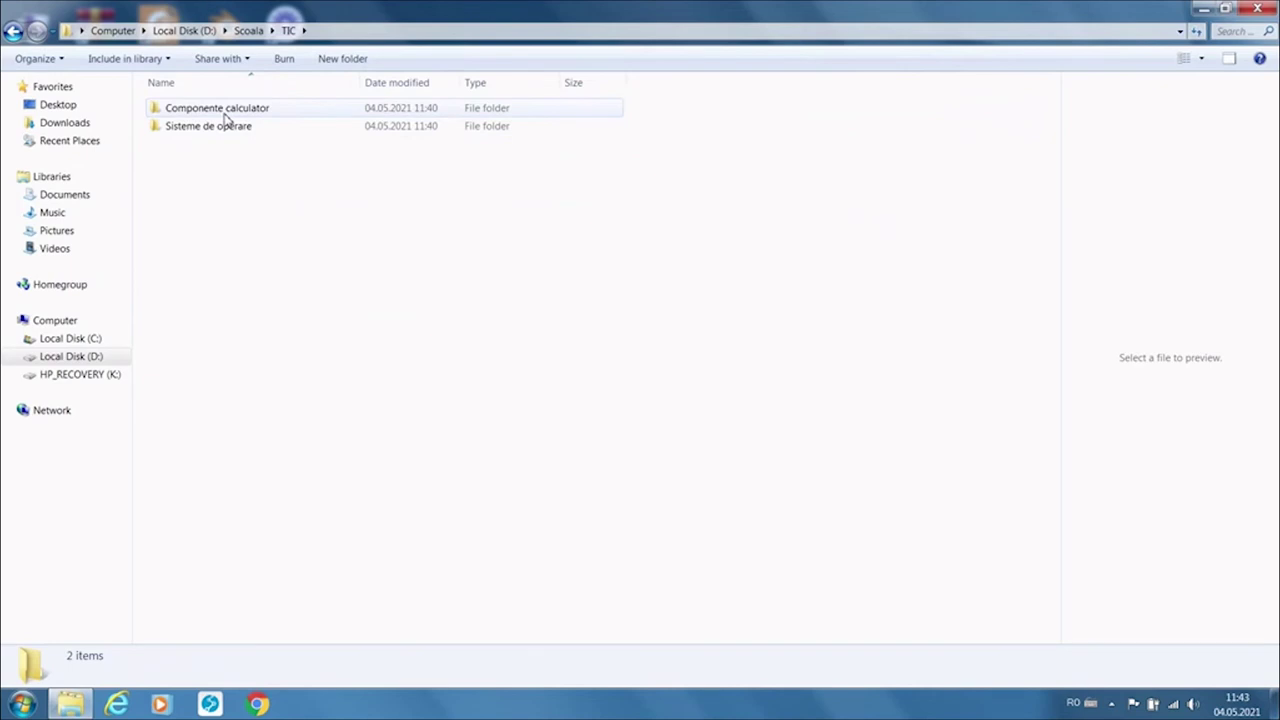
double_click(225, 118)
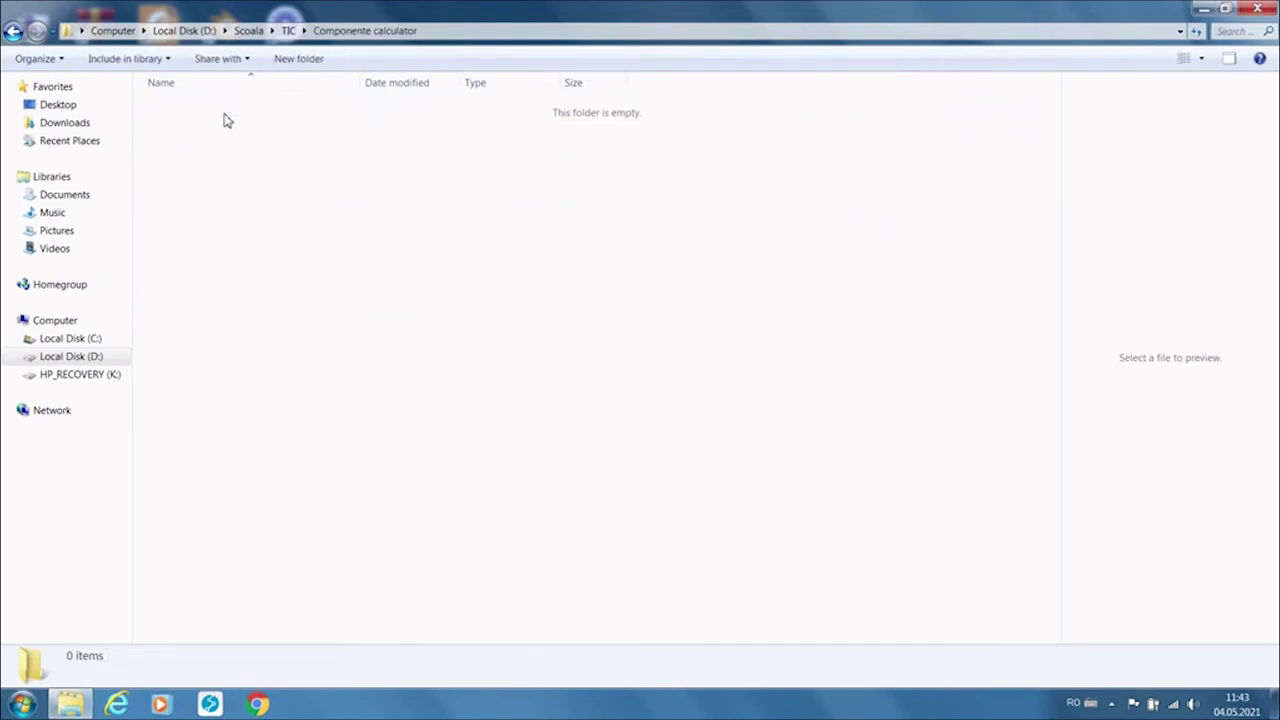
right_click(310, 166)
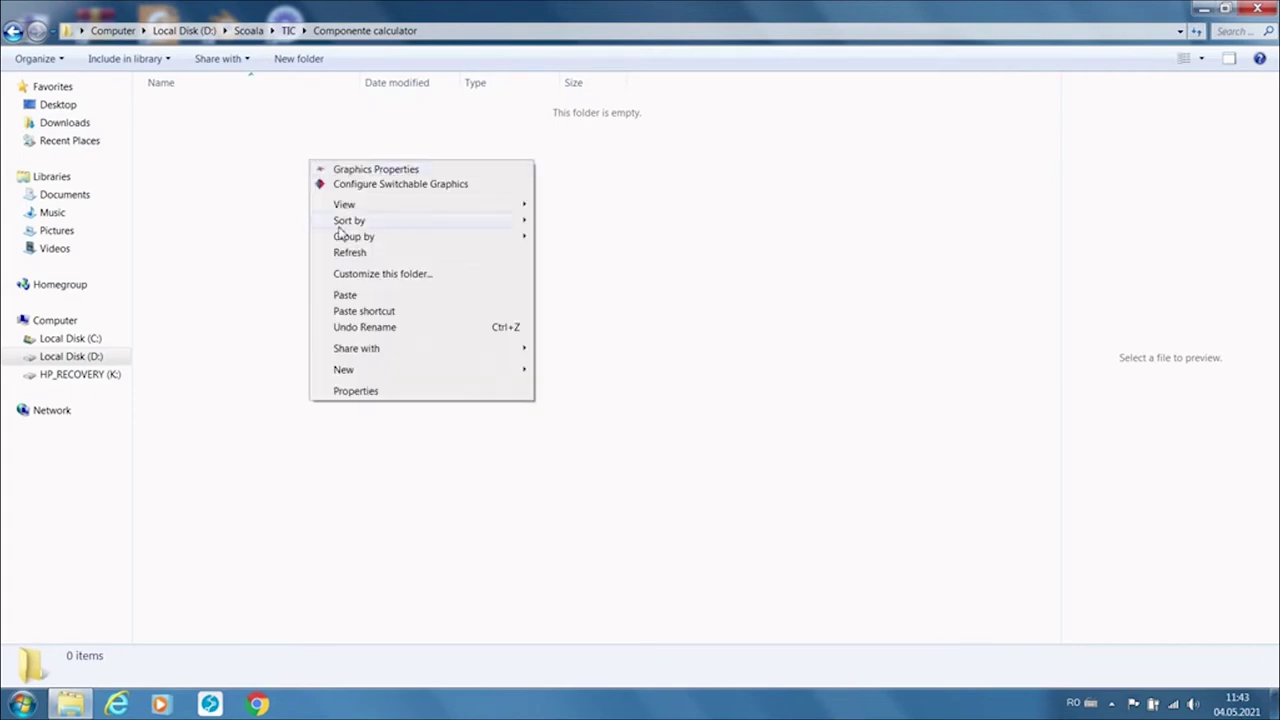
left_click(352, 295)
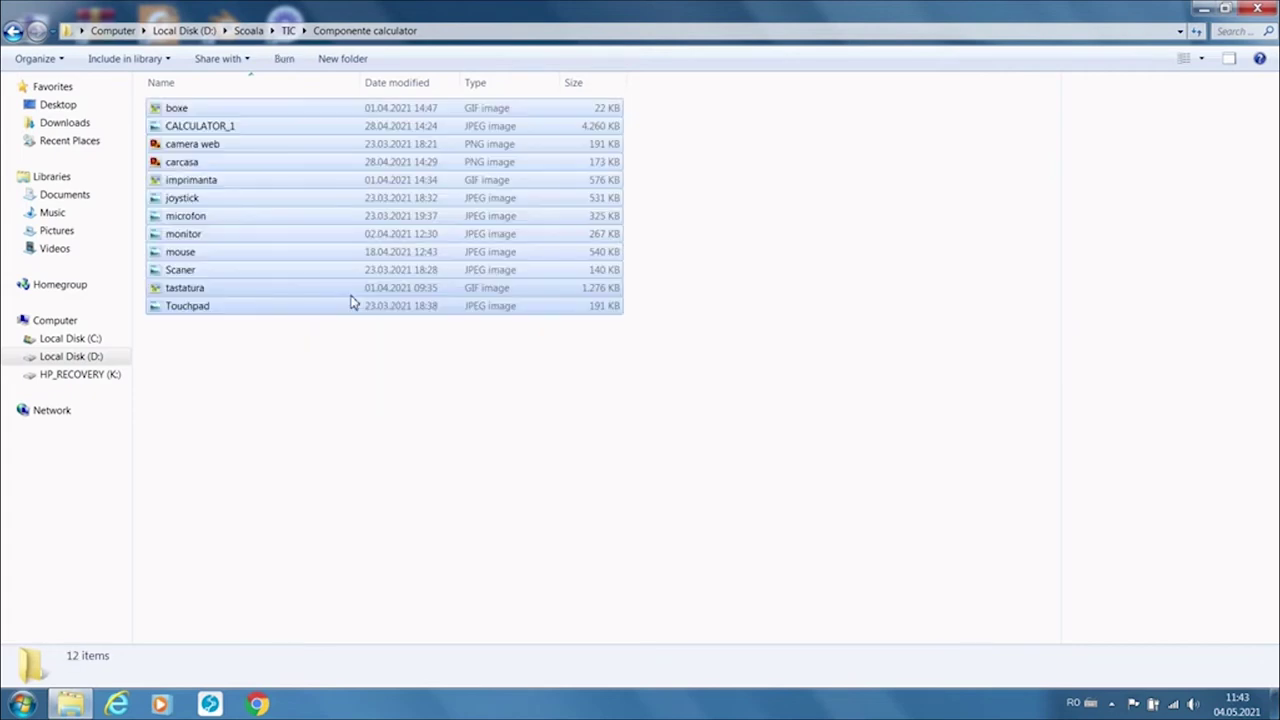
left_click(361, 444)
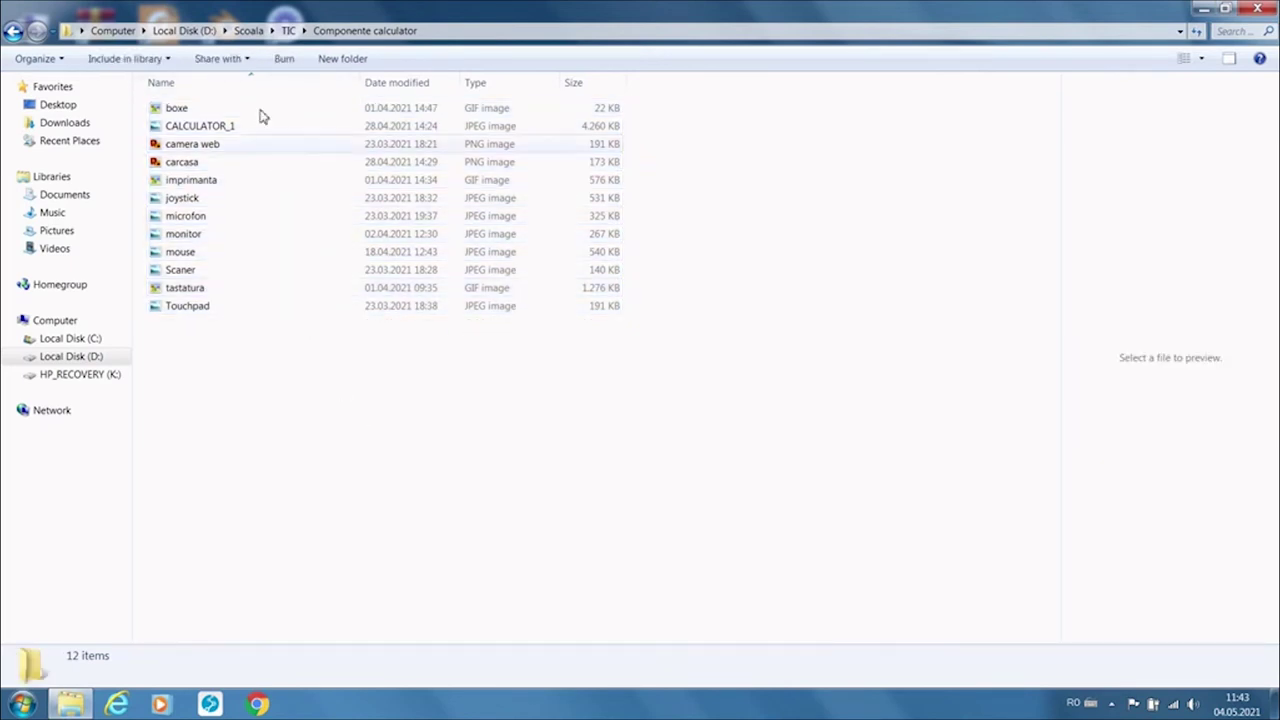
Copy the images sistem de operare android, sistem de operare linux and sistem de operare windows from the Pictures library.
left_click(62, 236)
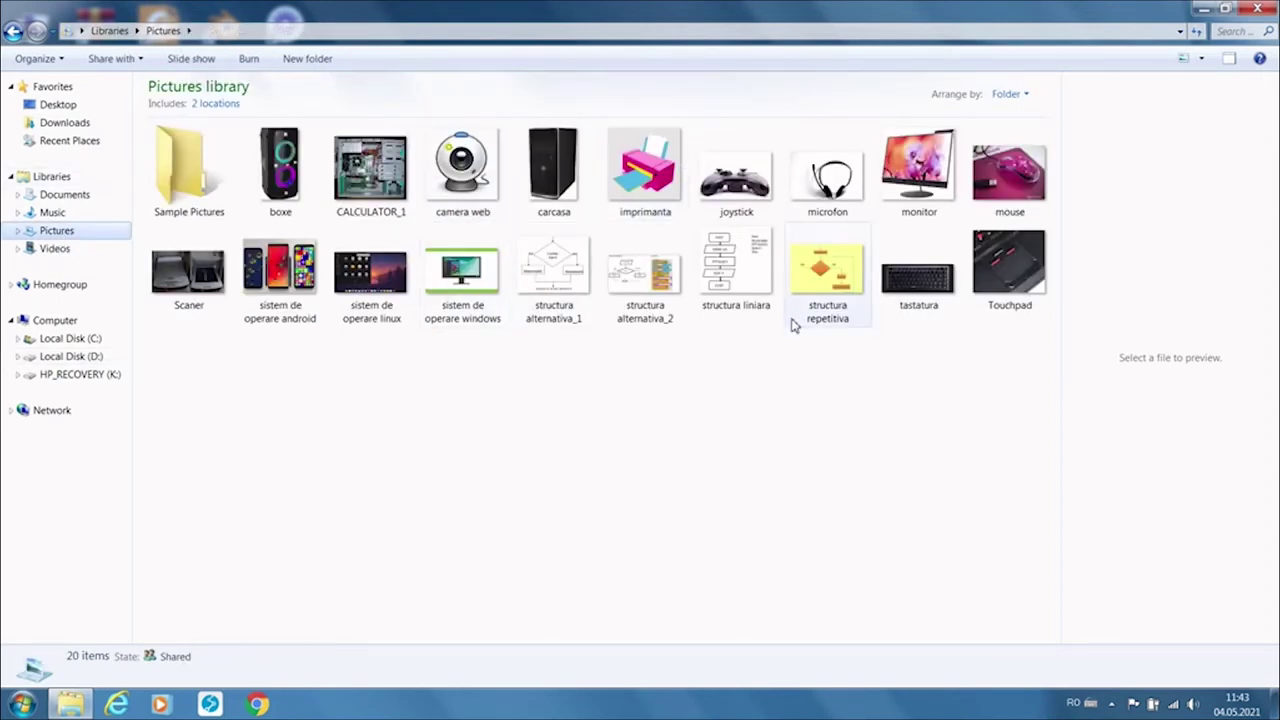
mouse_move(791, 320)
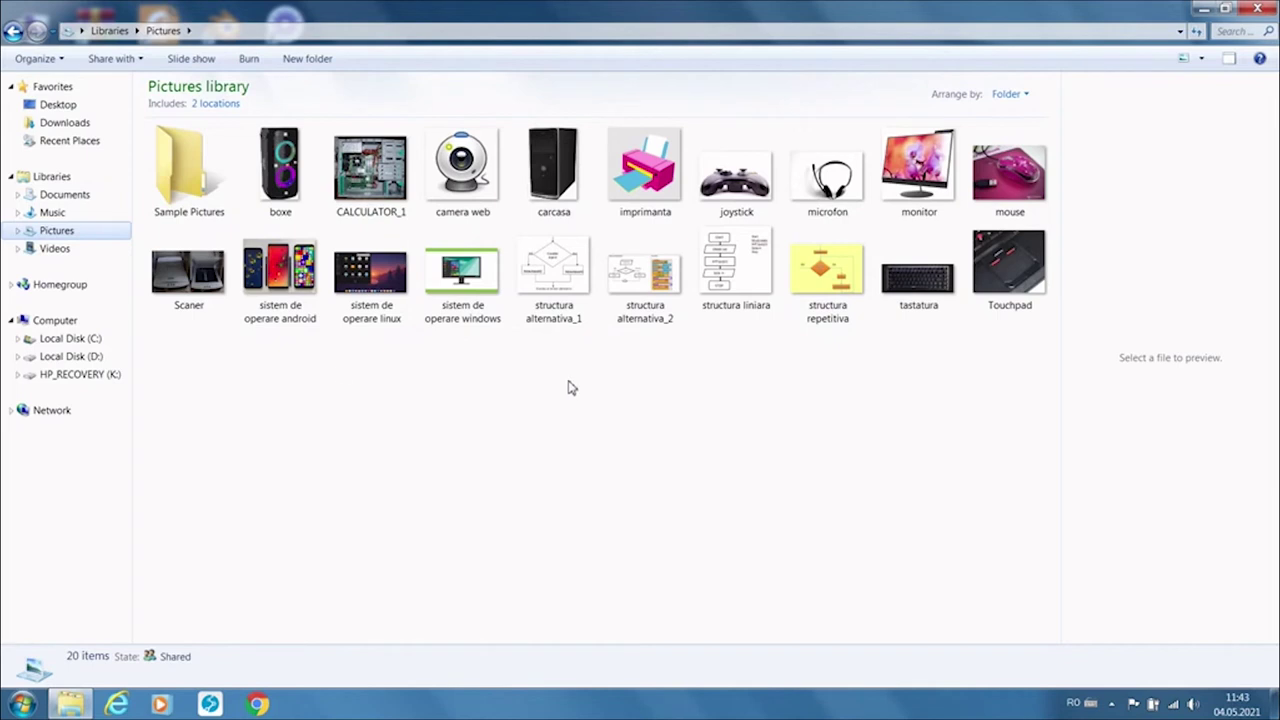
left_click(296, 292)
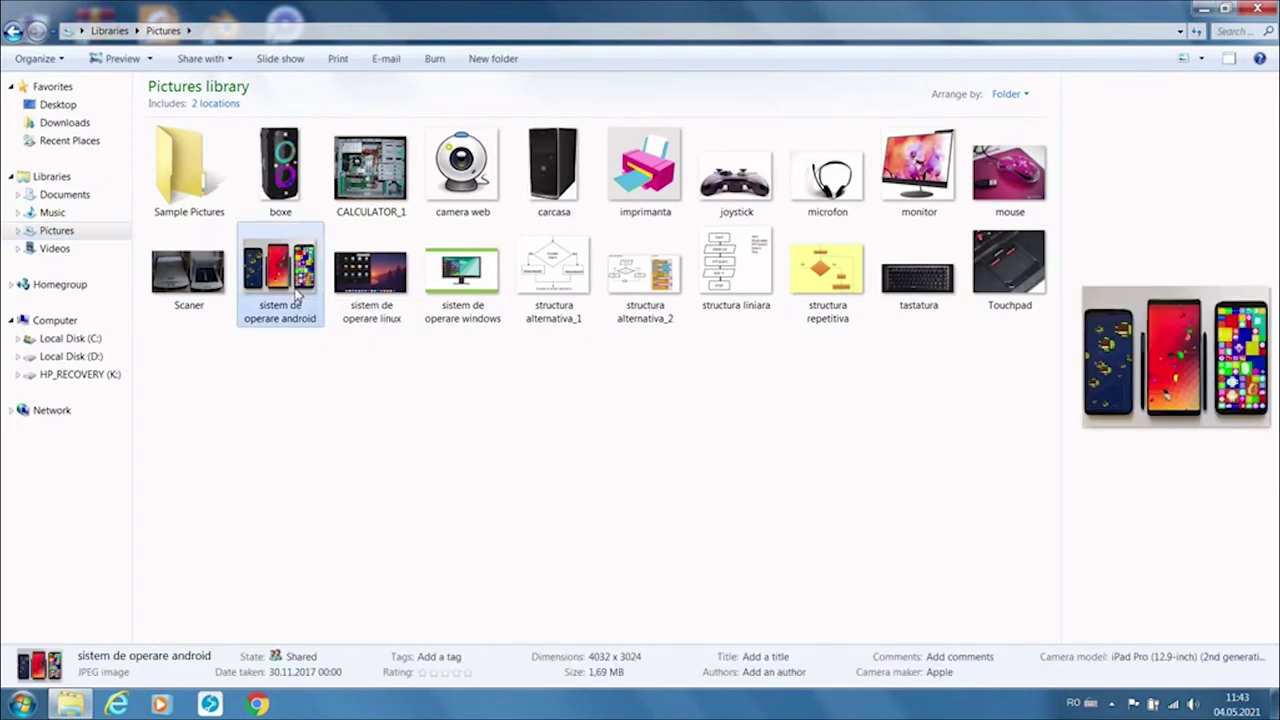
left_click(357, 290)
left_click(460, 290)
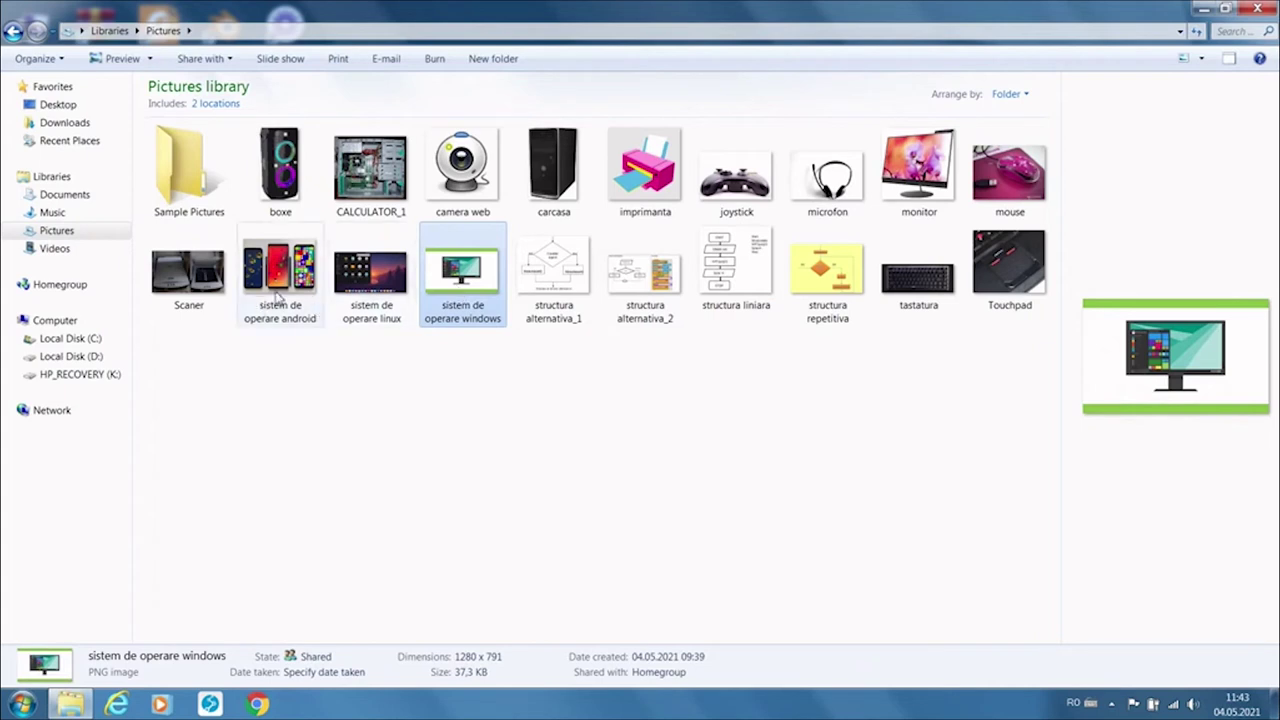
mouse_move(280, 295)
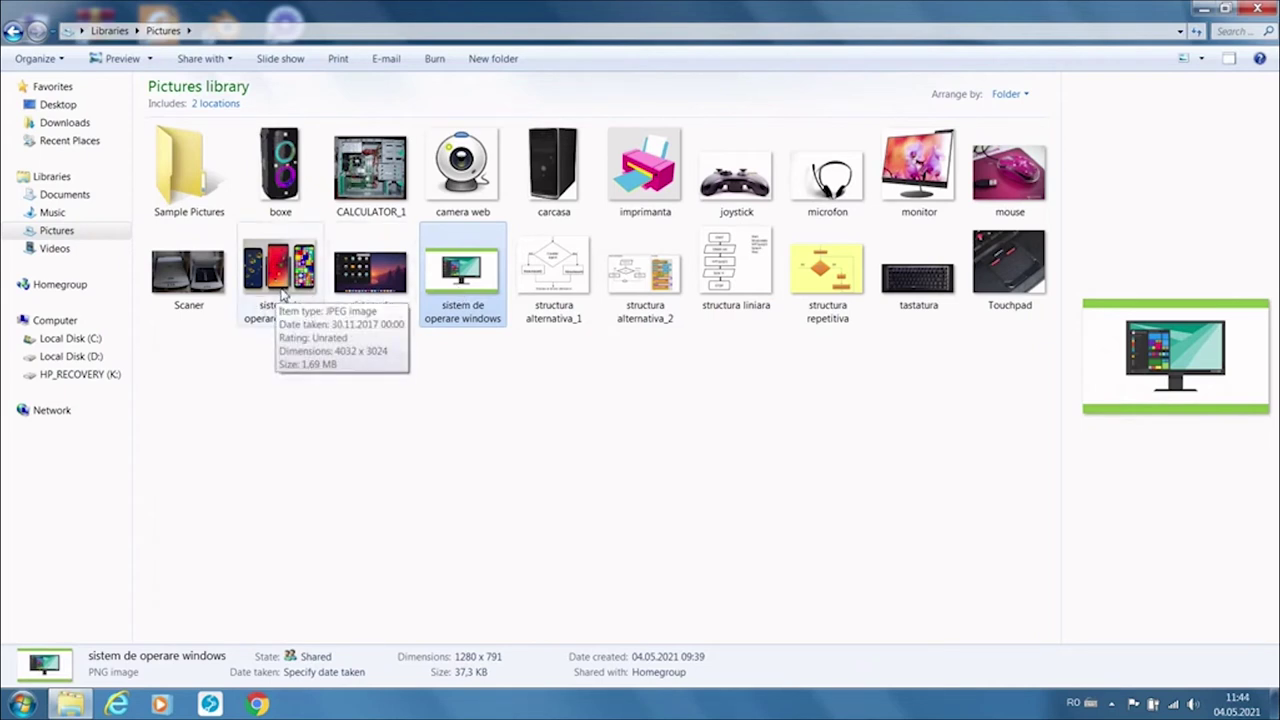
left_click(283, 293, "ctrl")
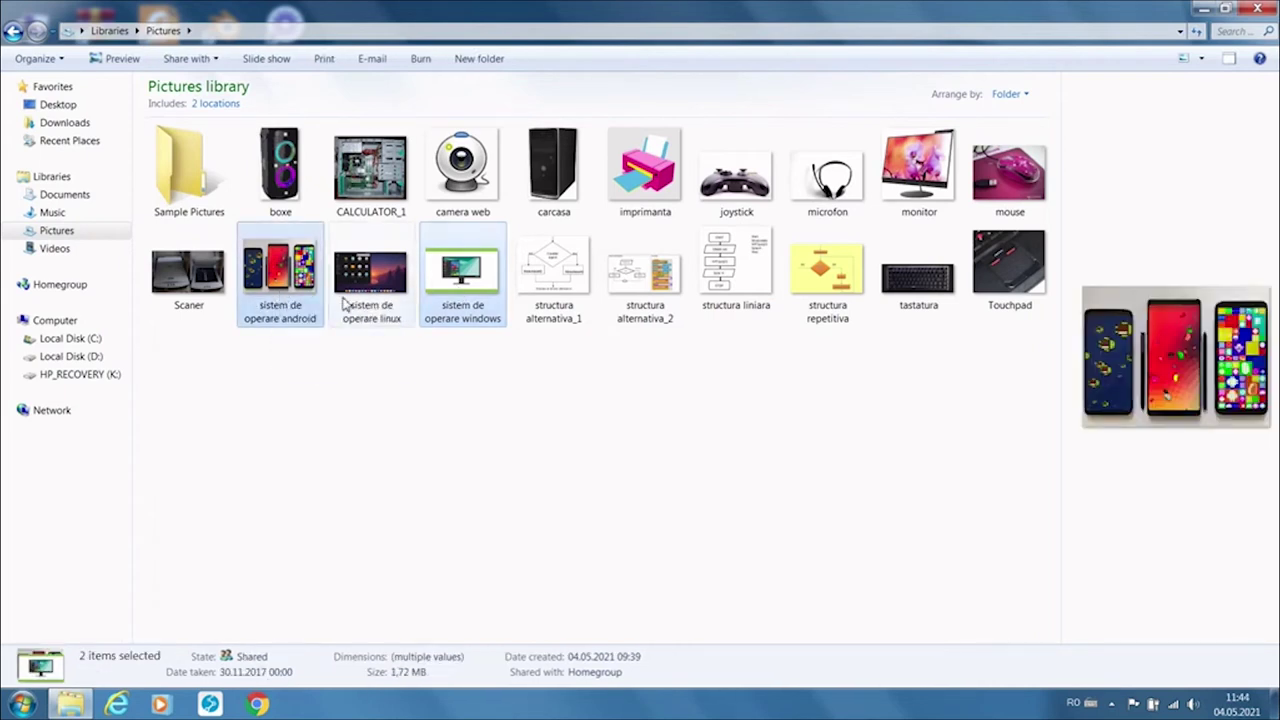
left_click(355, 292, "ctrl")
left_click(464, 305, "ctrl")
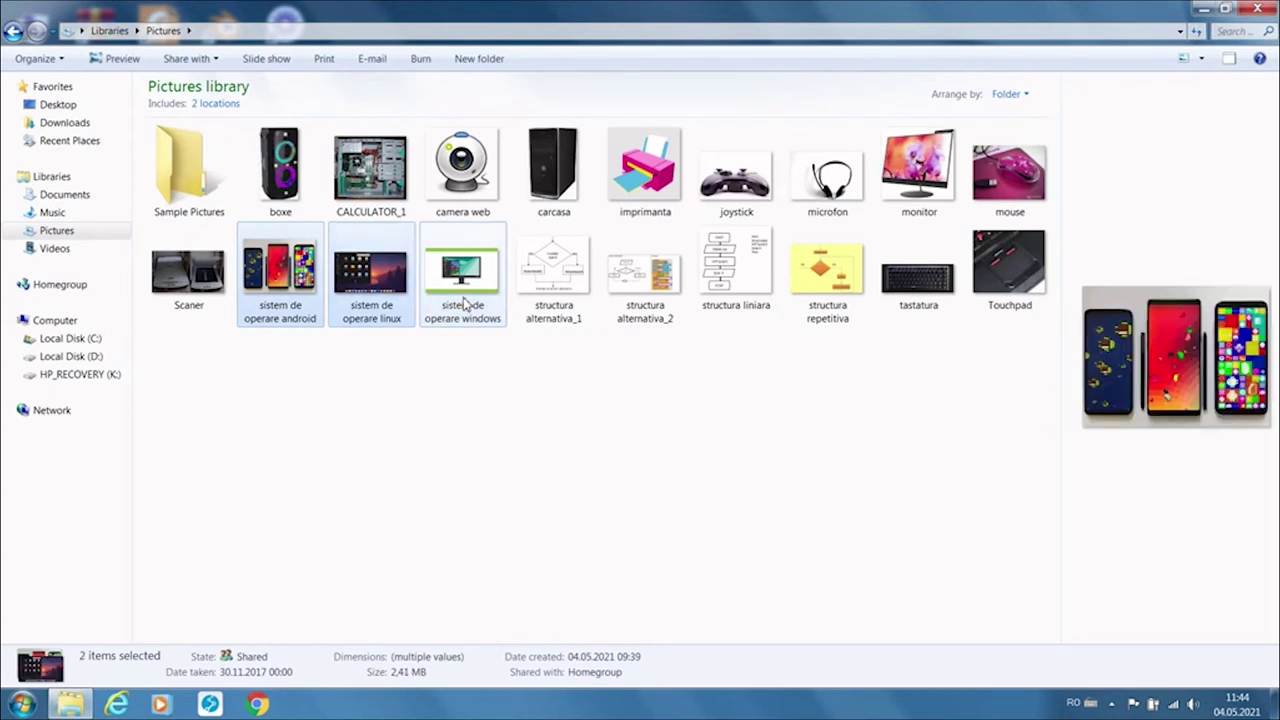
left_click(465, 306, "ctrl")
right_click(465, 305)
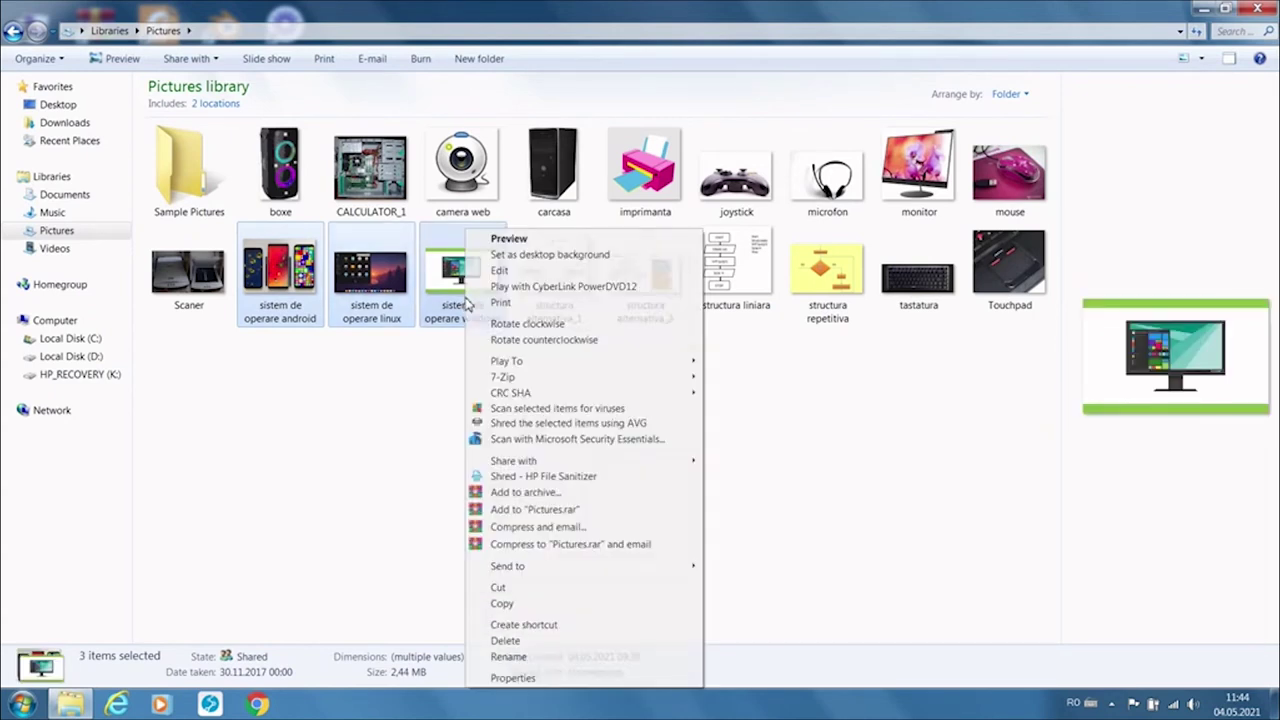
left_click(503, 604)
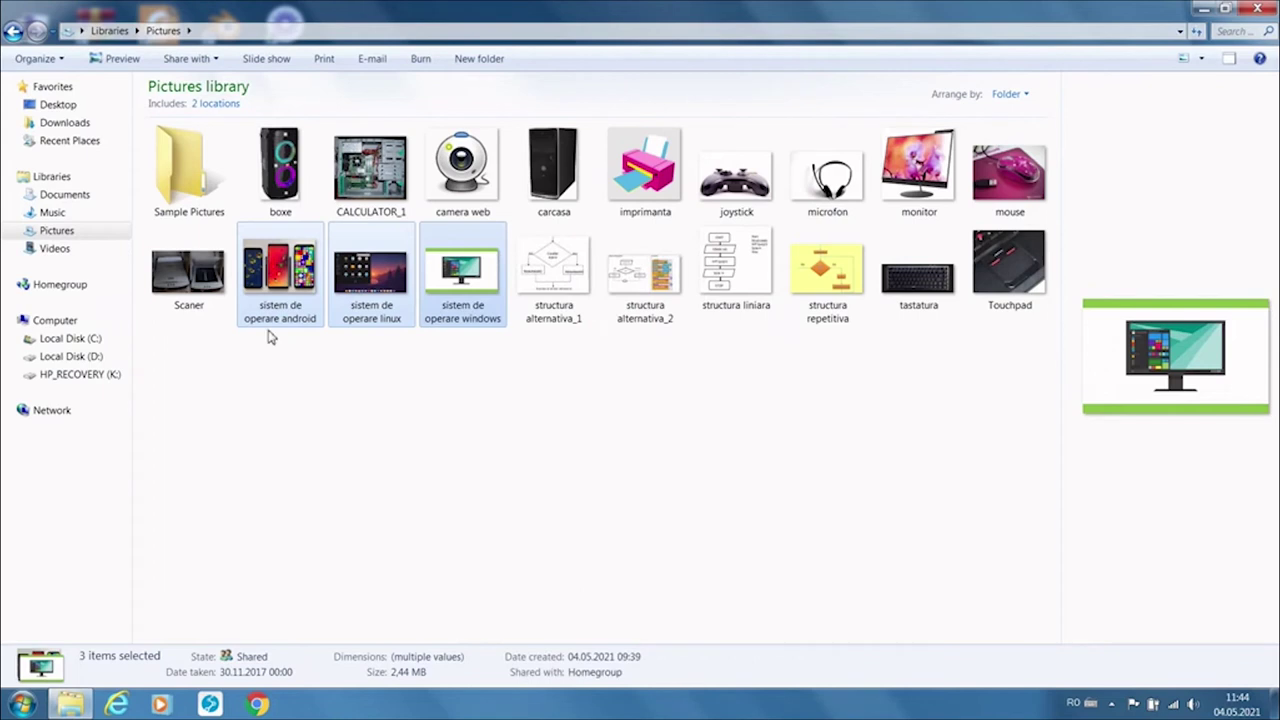
Paste the three operating system images into the Sisteme de operare folder under Scoala > TIC on Local Disk (D:).
left_click(74, 357)
double_click(176, 128)
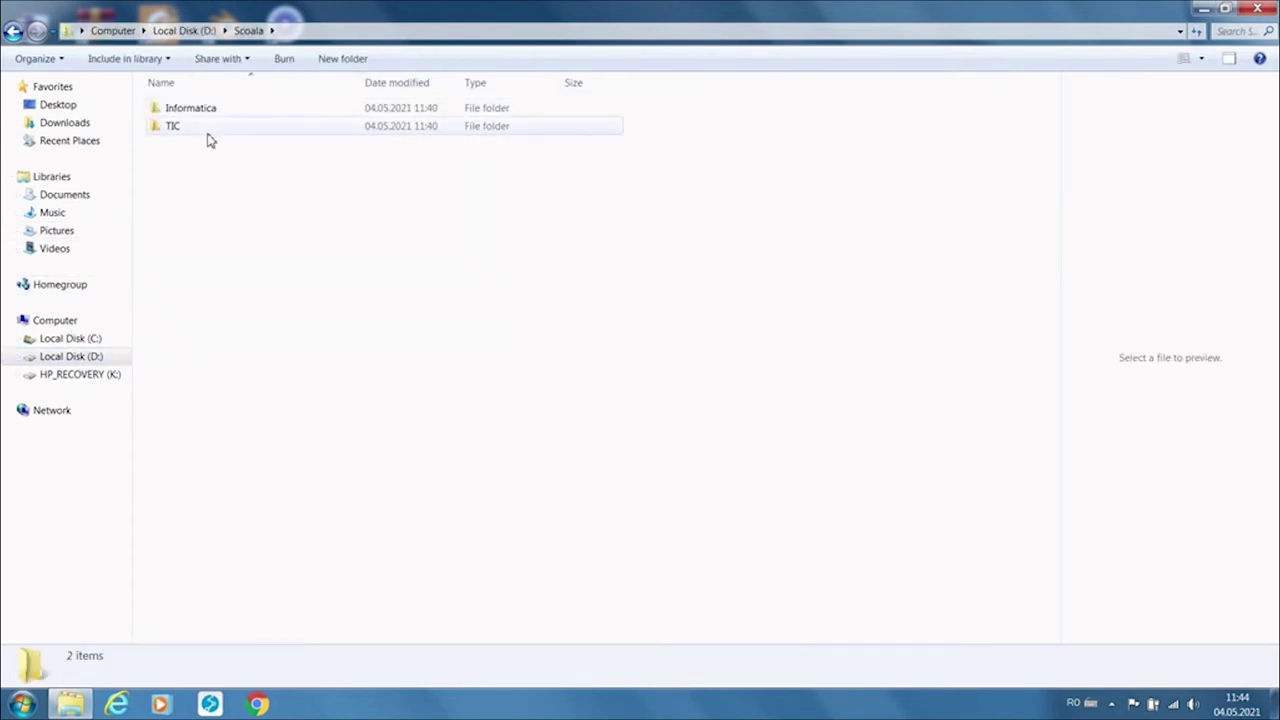
double_click(172, 128)
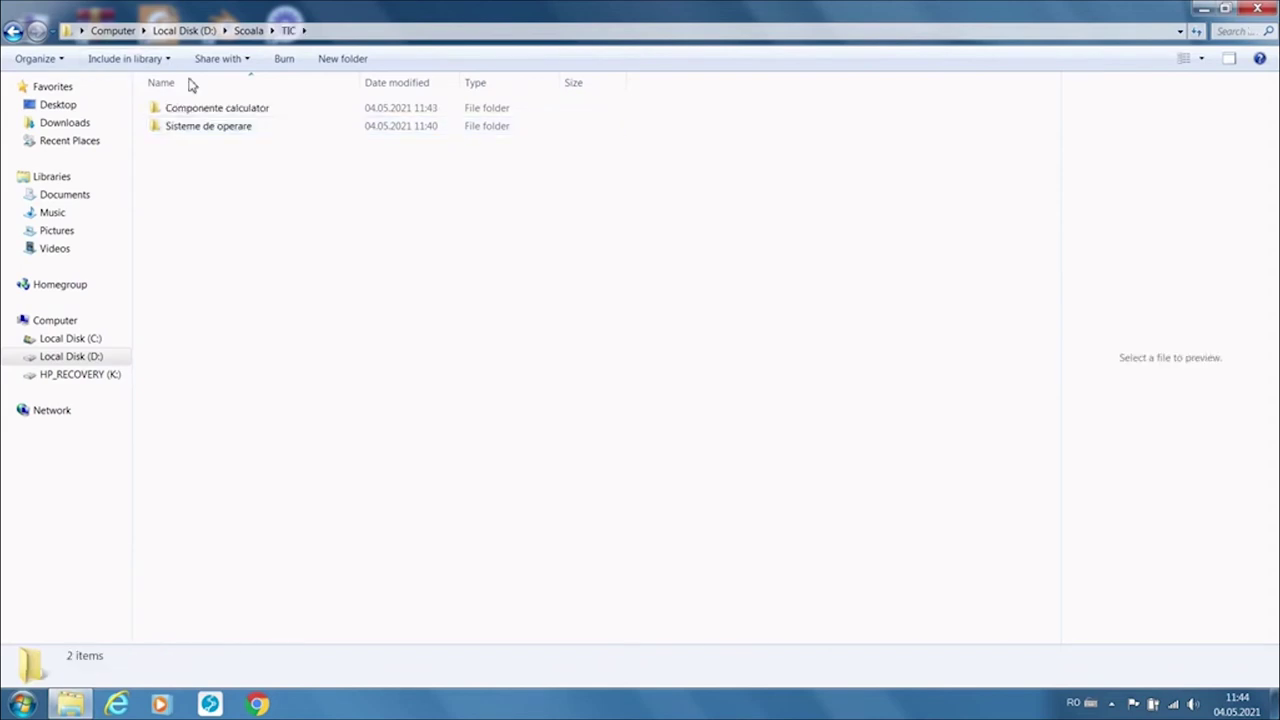
double_click(196, 137)
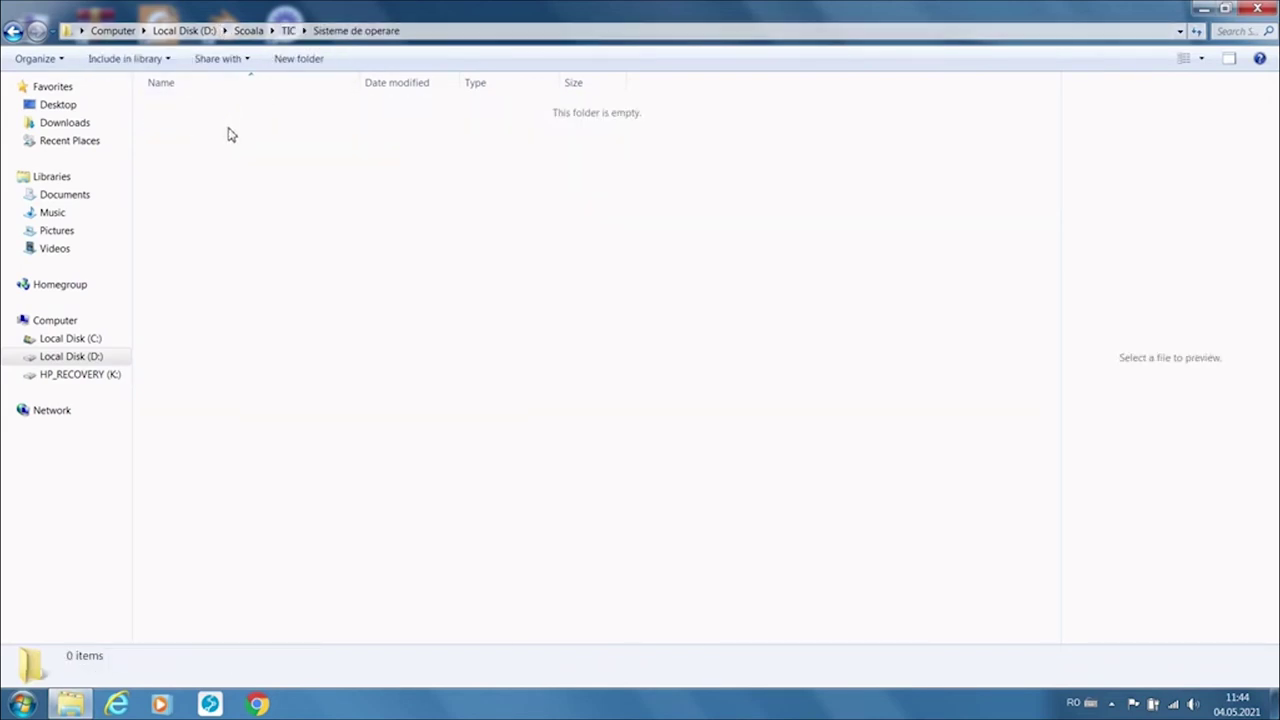
right_click(229, 134)
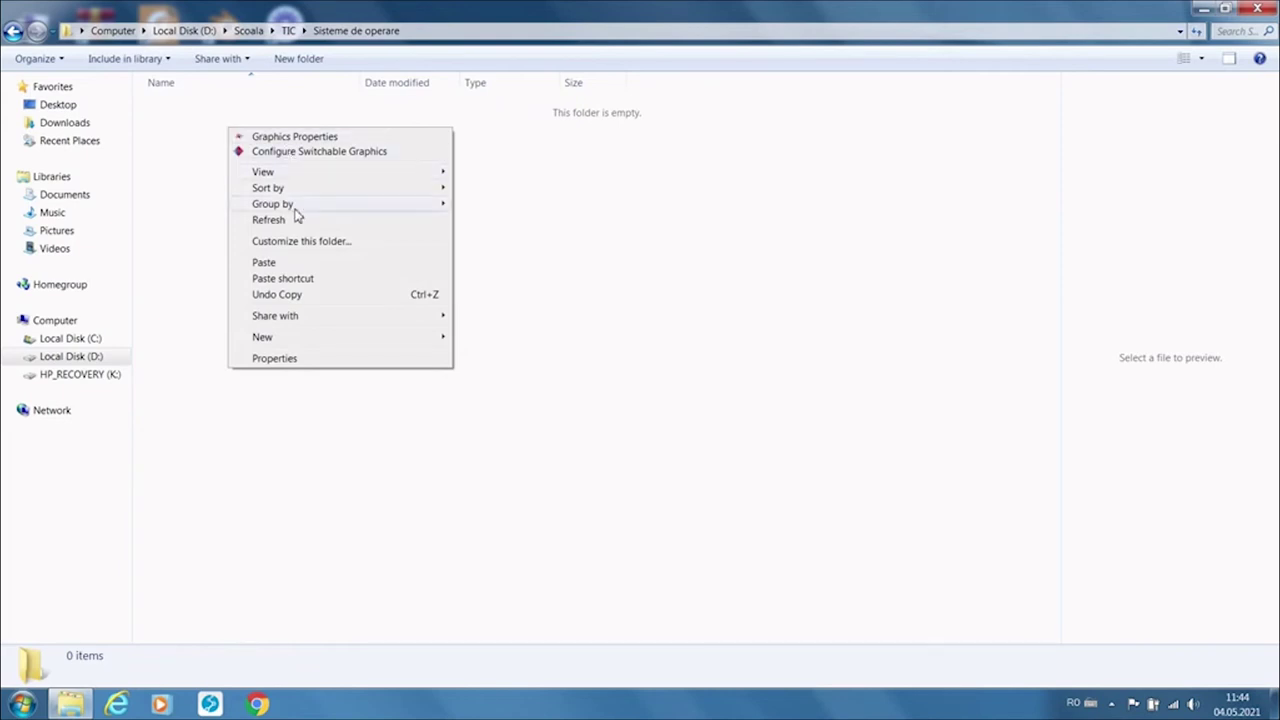
left_click(264, 263)
left_click(342, 261)
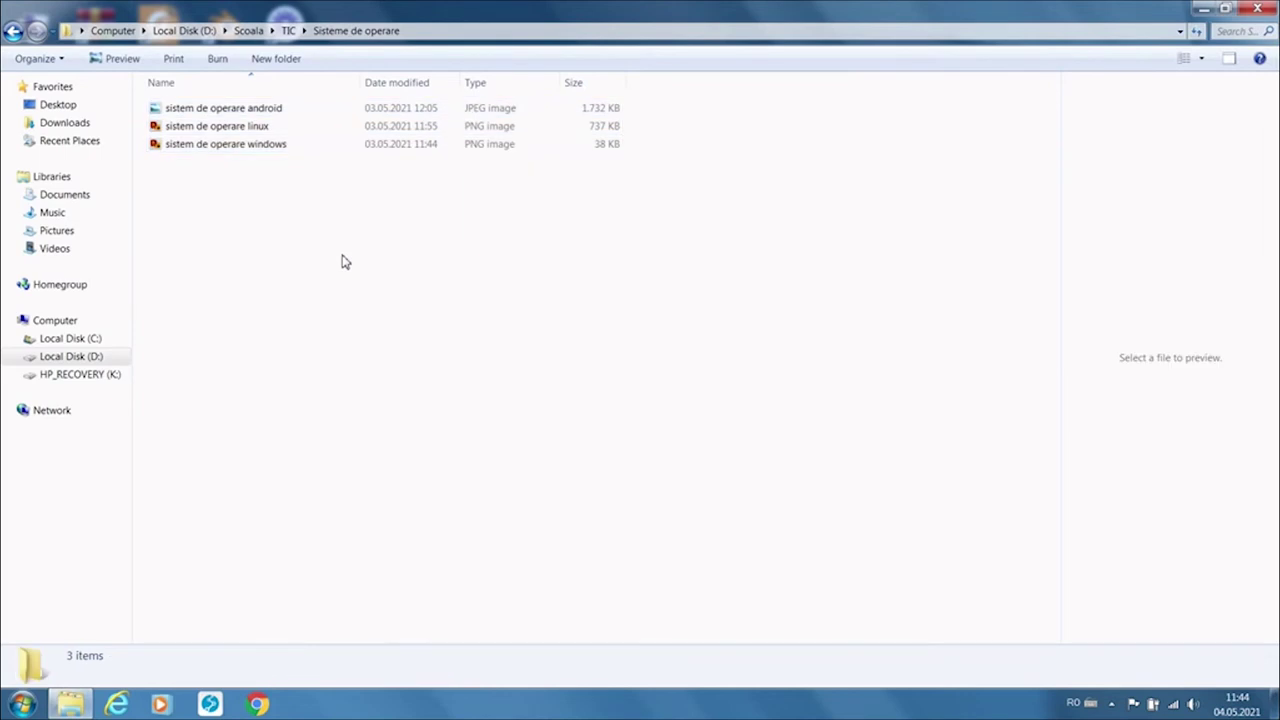
Copy the structura liniara image from the Pictures library into the Structura liniara folder under Scoala > Informatica > Algoritimi on Local Disk (D:).
left_click(56, 231)
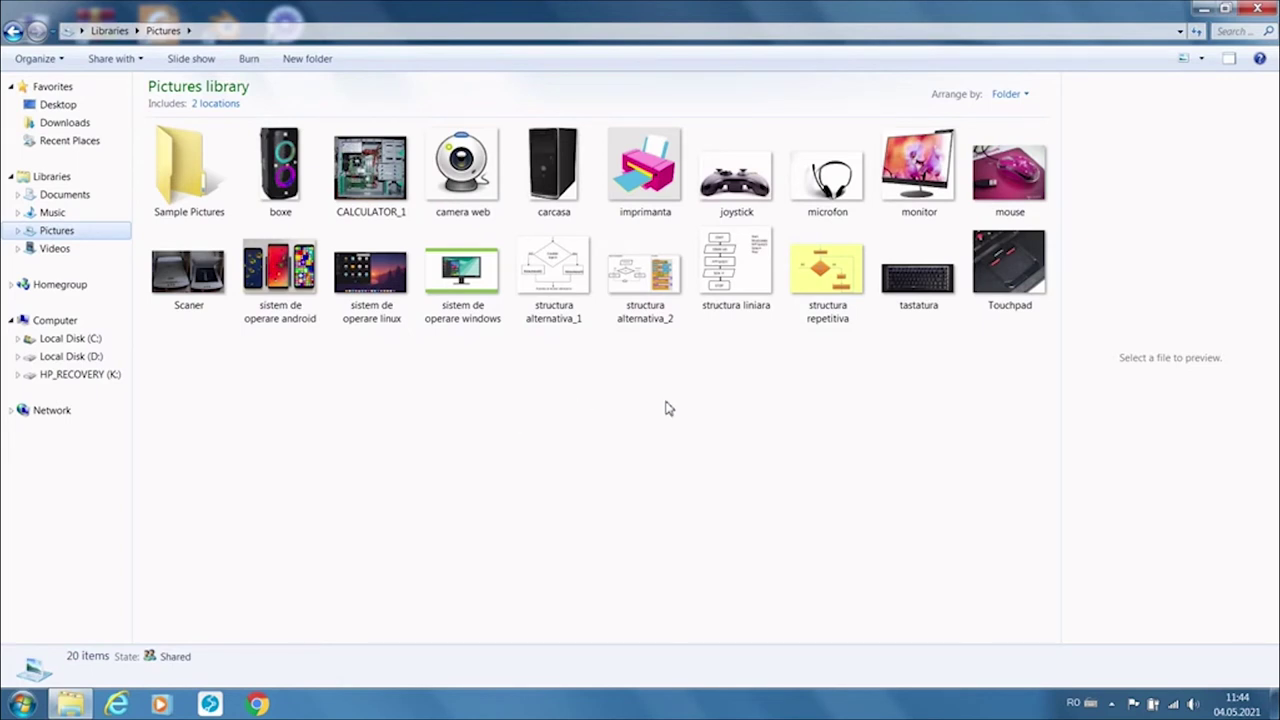
left_click(731, 287)
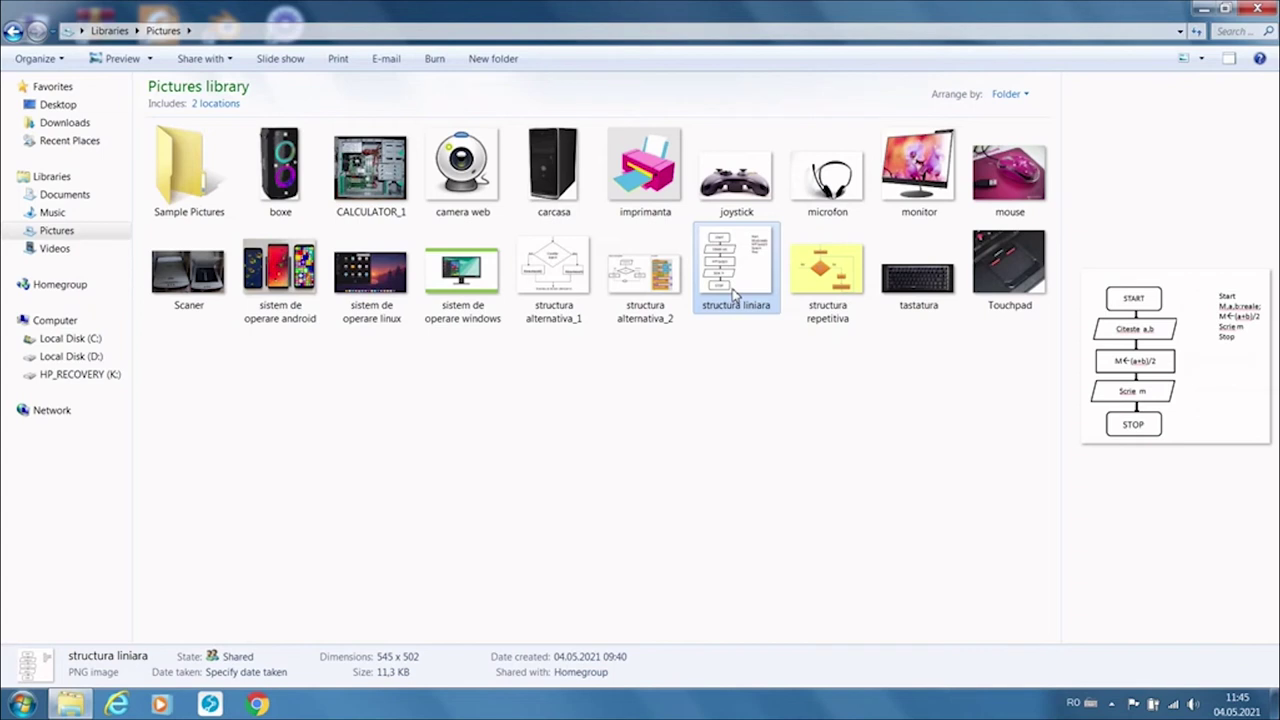
left_click(100, 360)
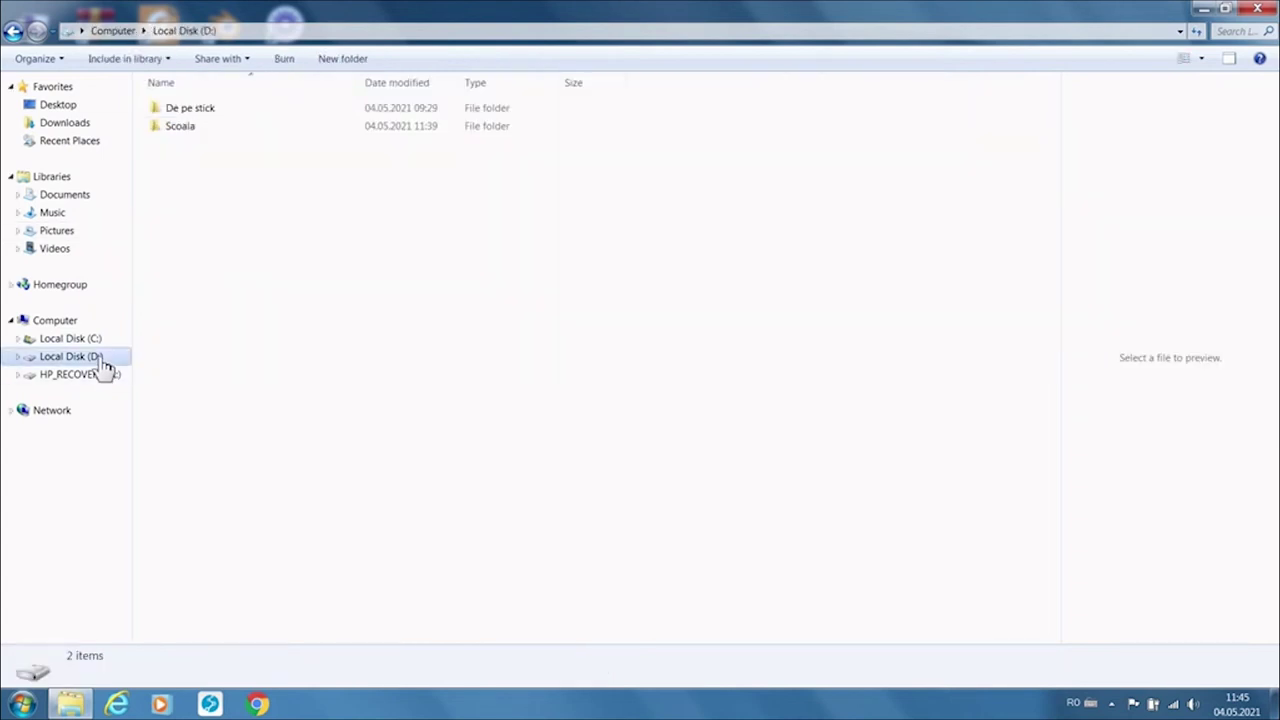
double_click(188, 132)
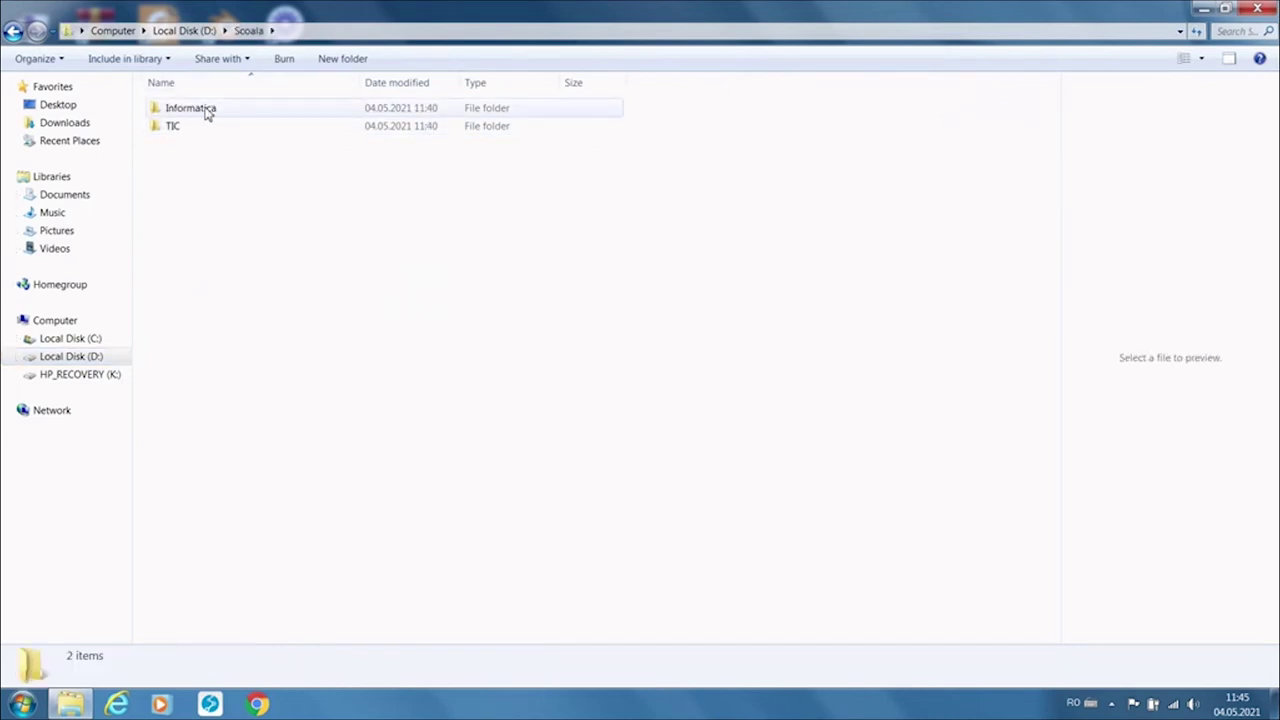
double_click(207, 115)
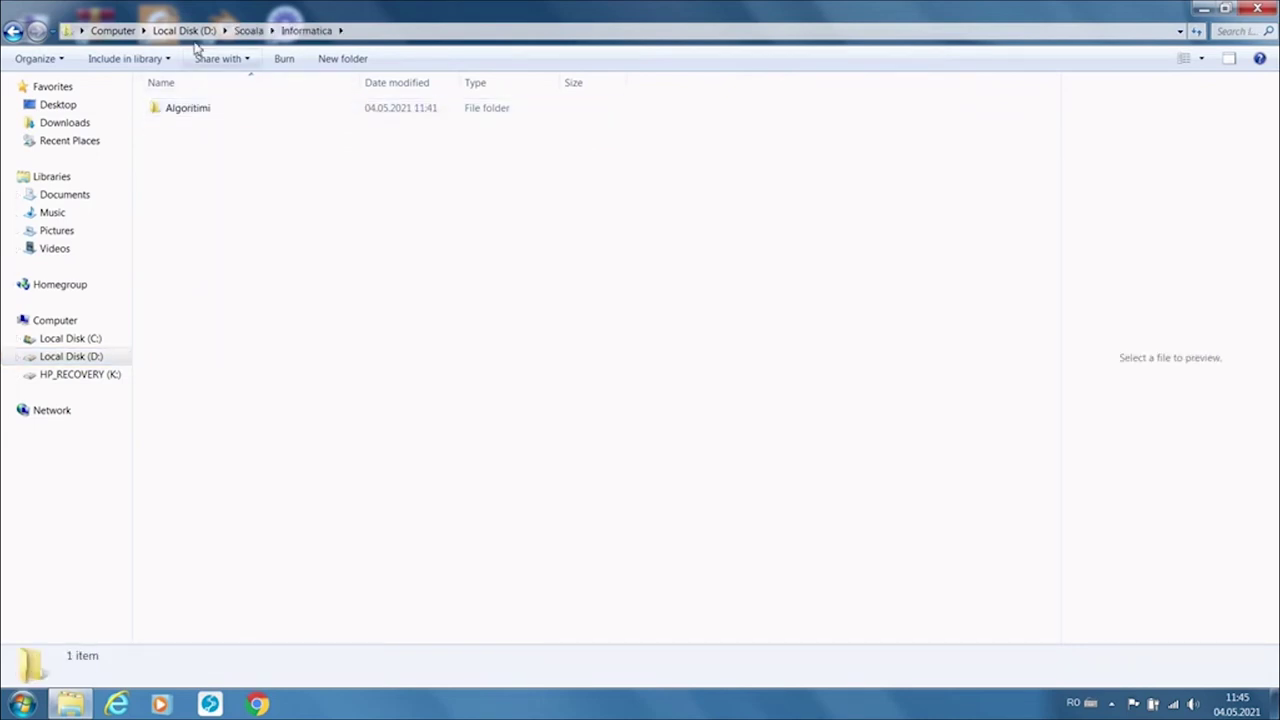
double_click(195, 112)
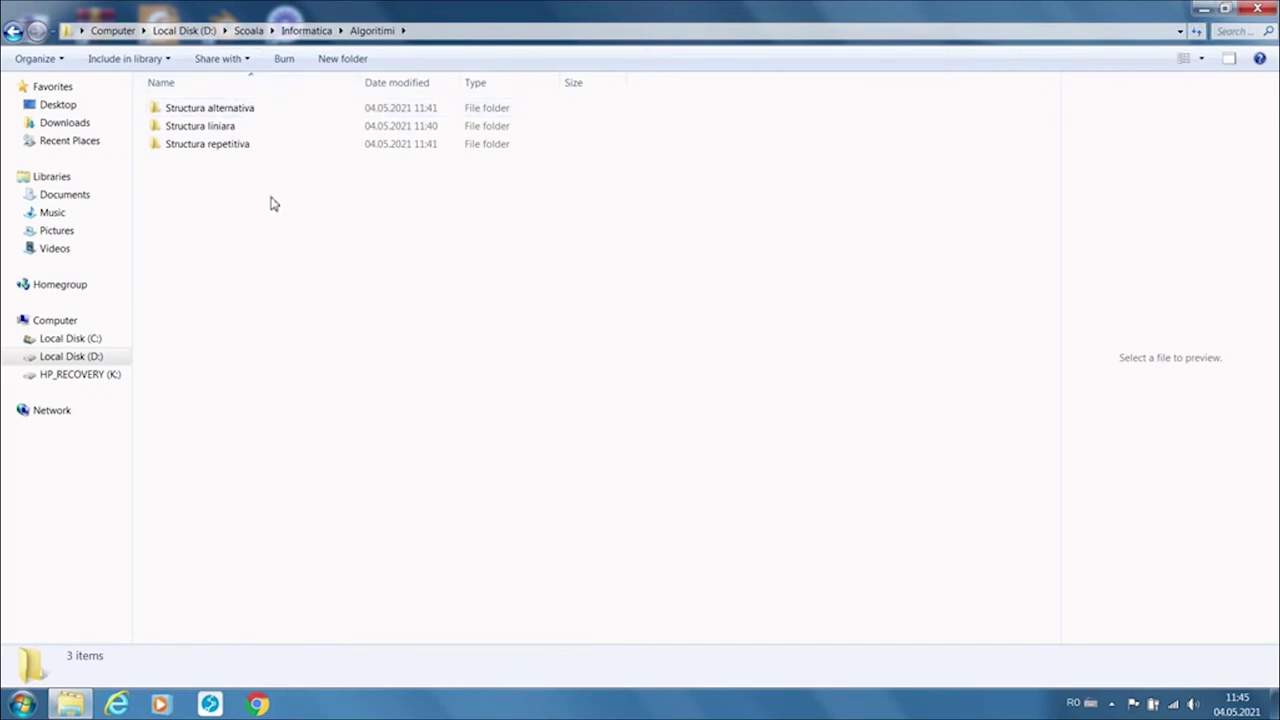
left_click(228, 134)
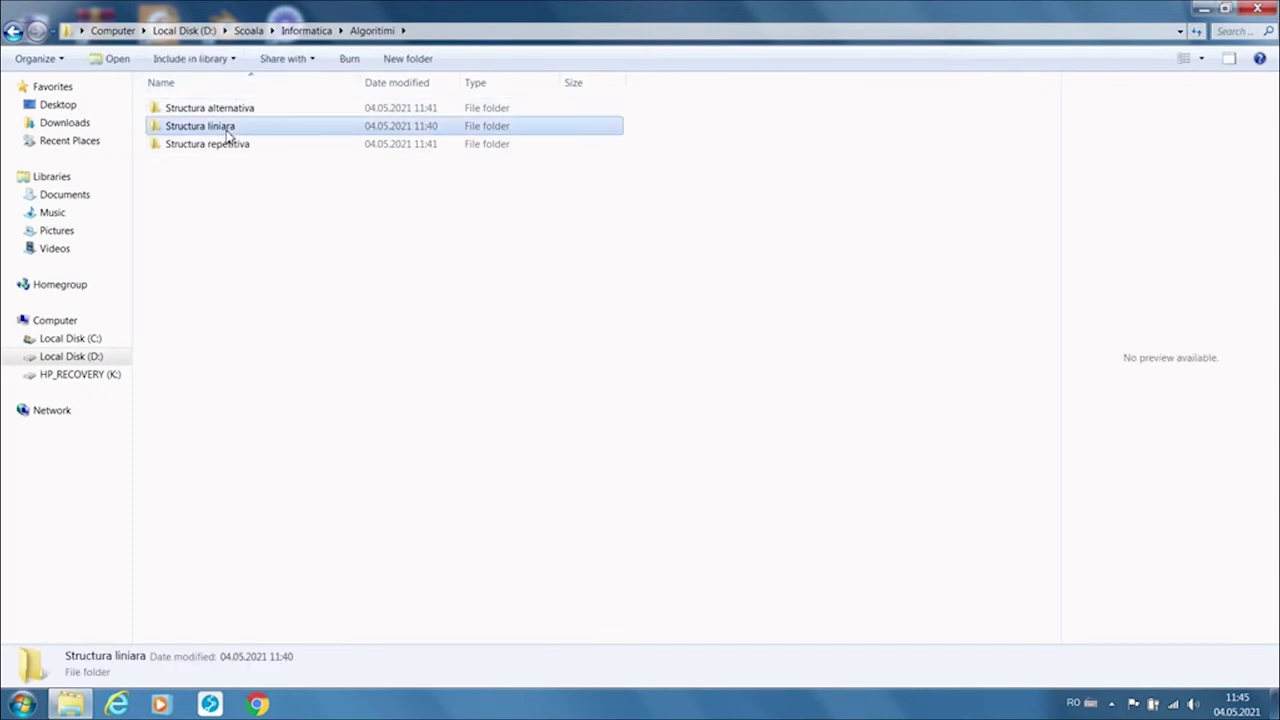
double_click(228, 134)
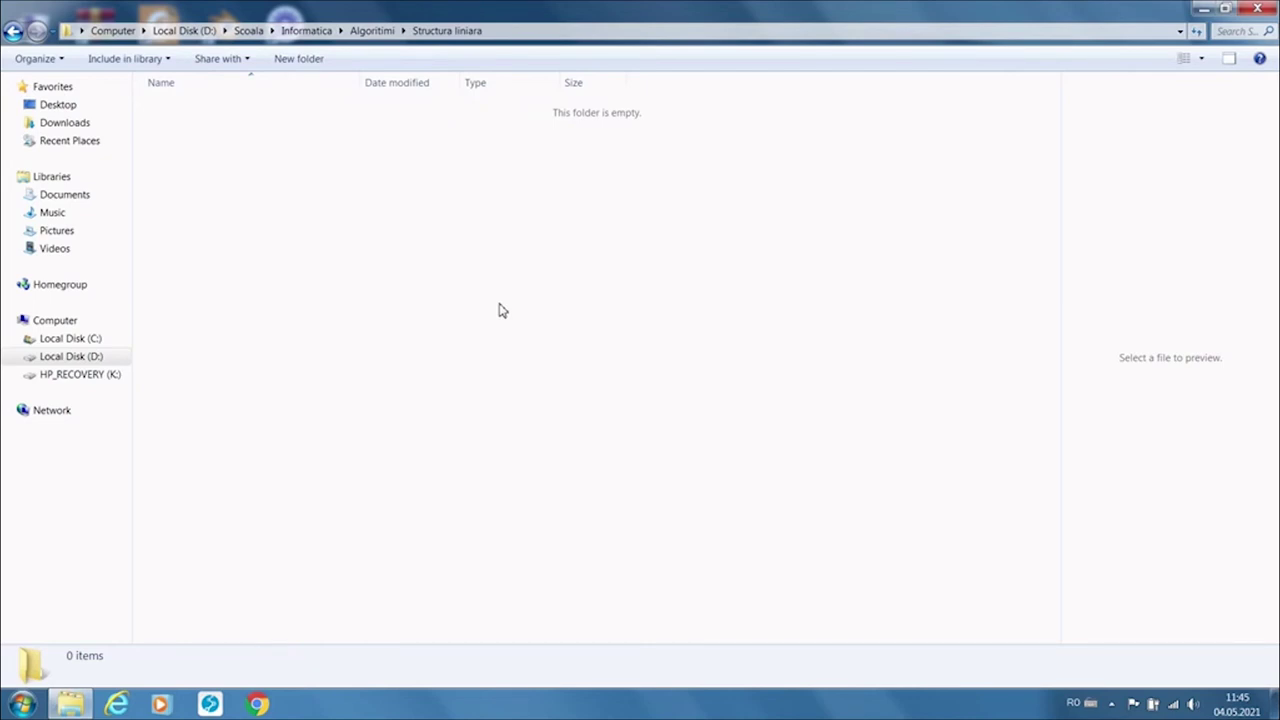
key("ctrl+v")
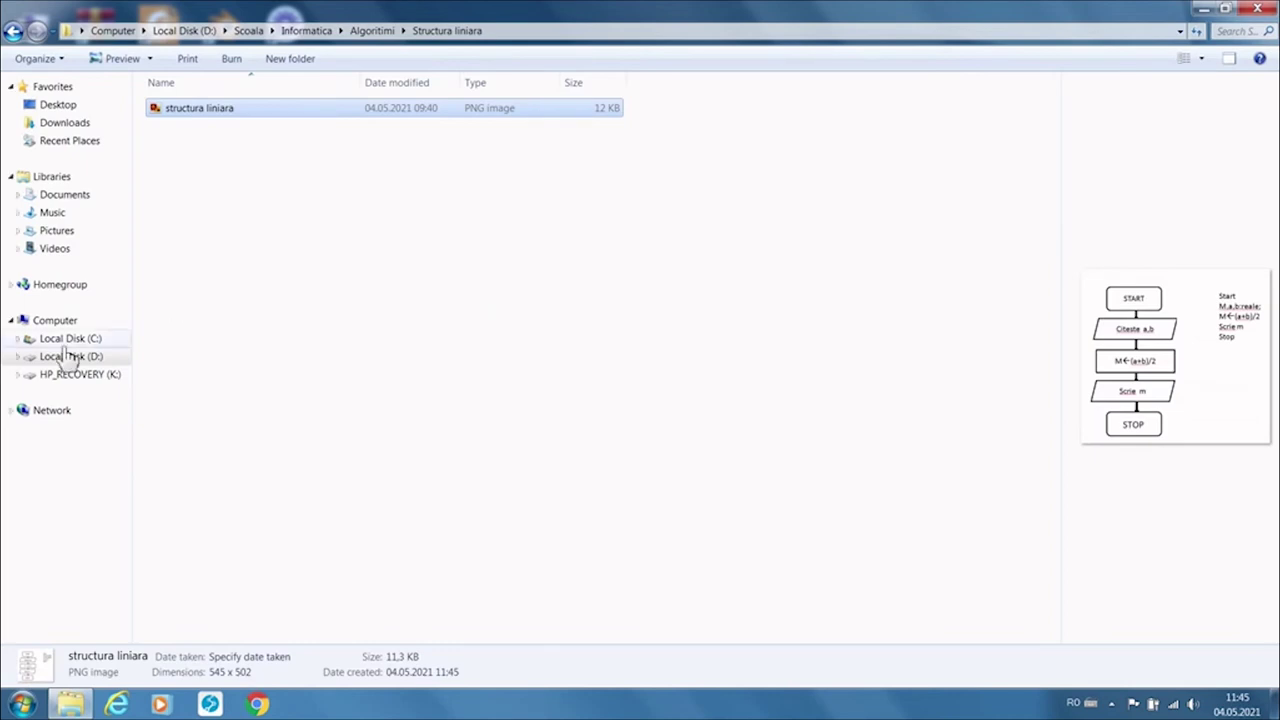
Copy the images structura alternativa_1 and structura alternativa_2 from the Pictures library.
left_click(57, 231)
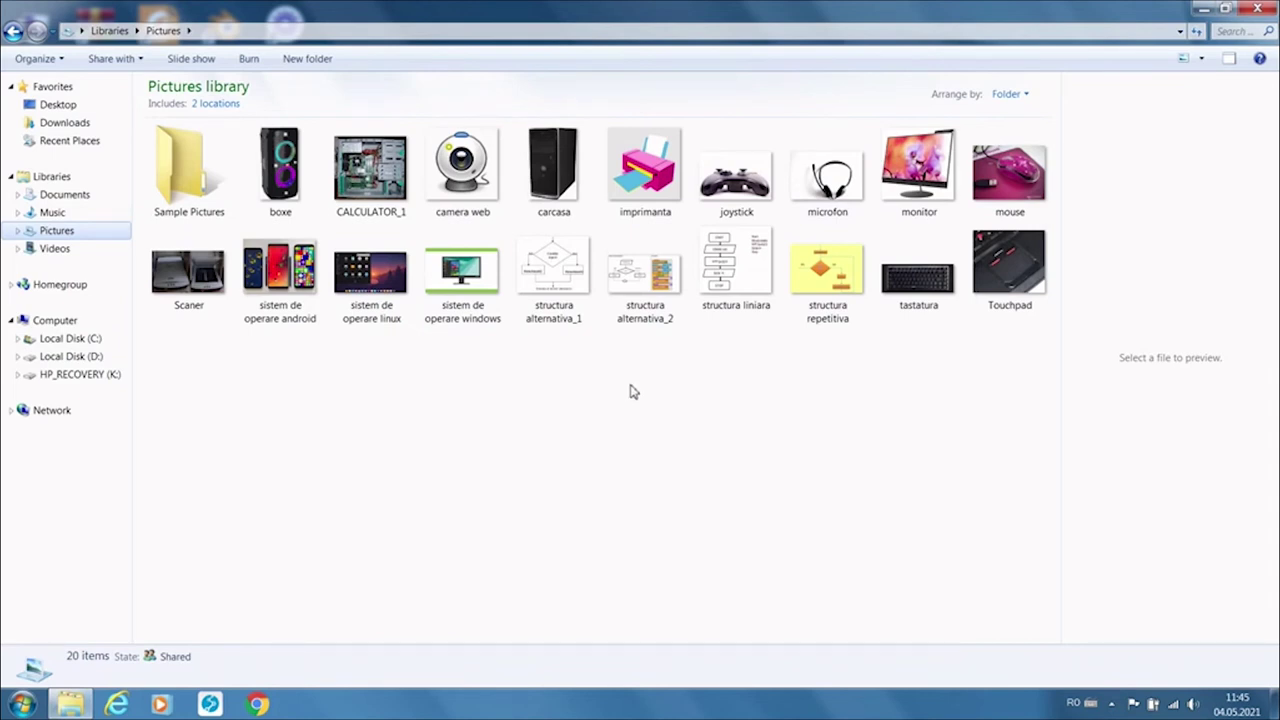
left_click(563, 300)
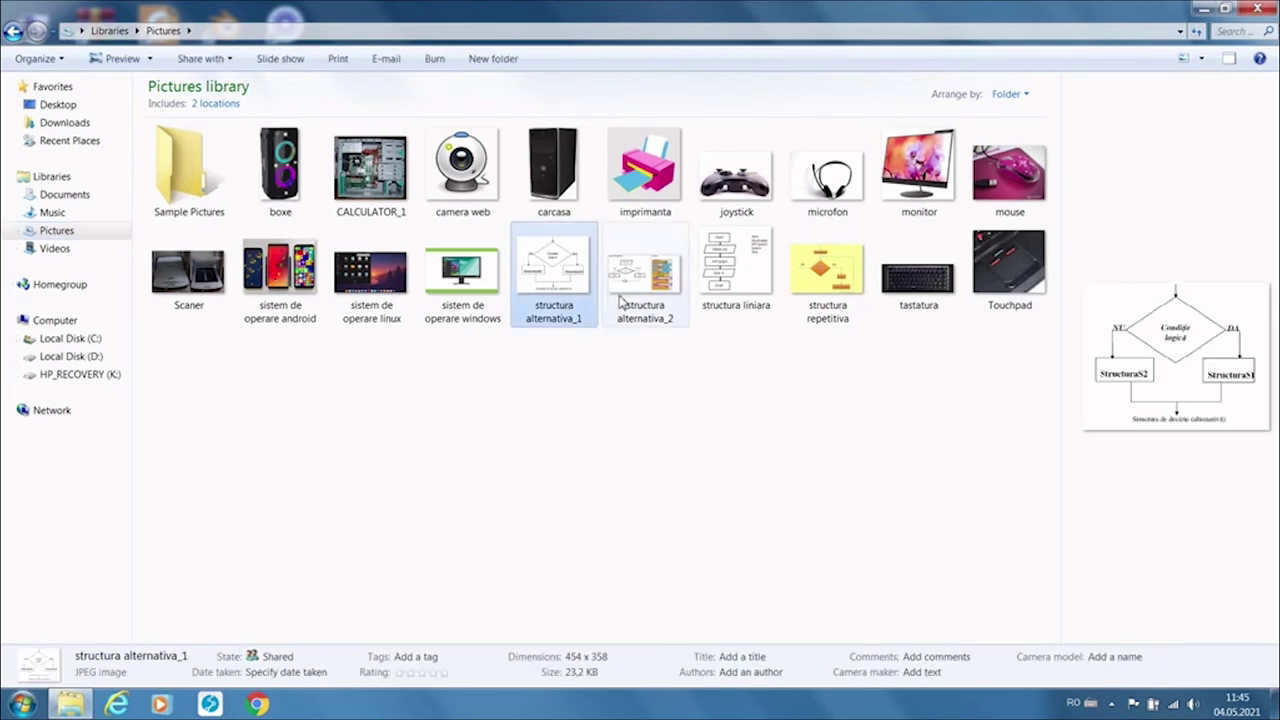
mouse_move(620, 300)
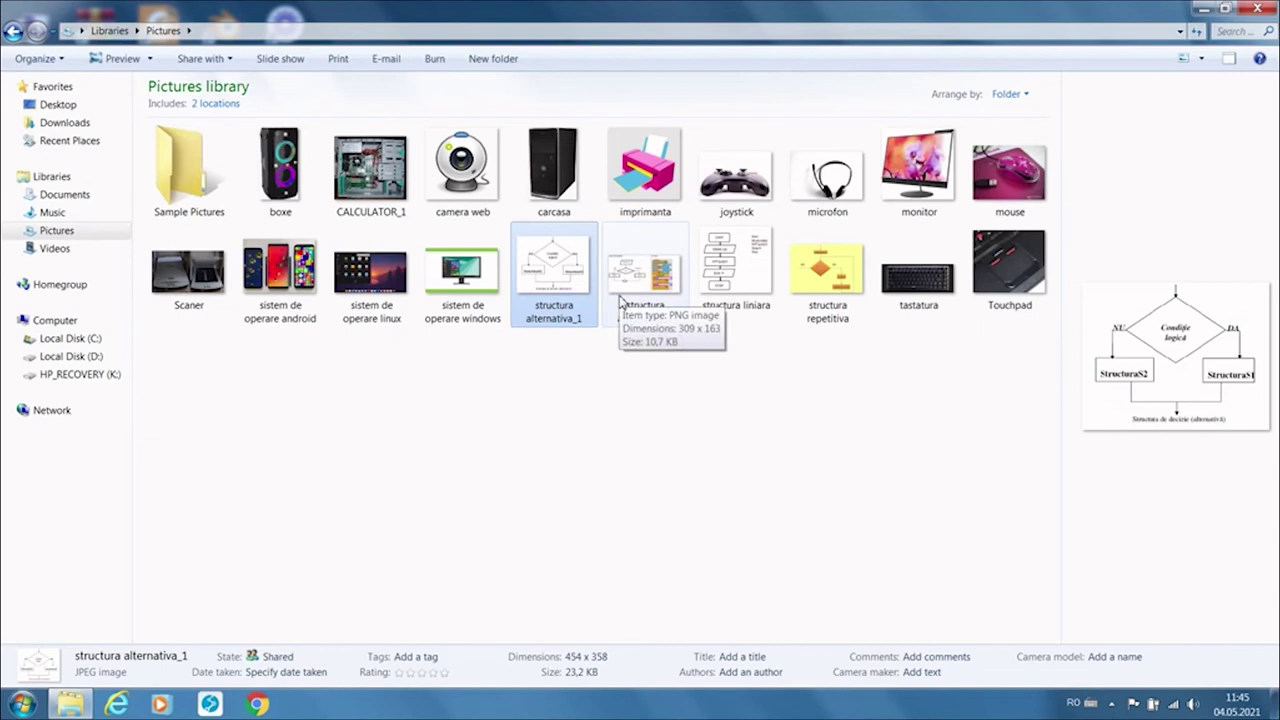
left_click(620, 300, "ctrl")
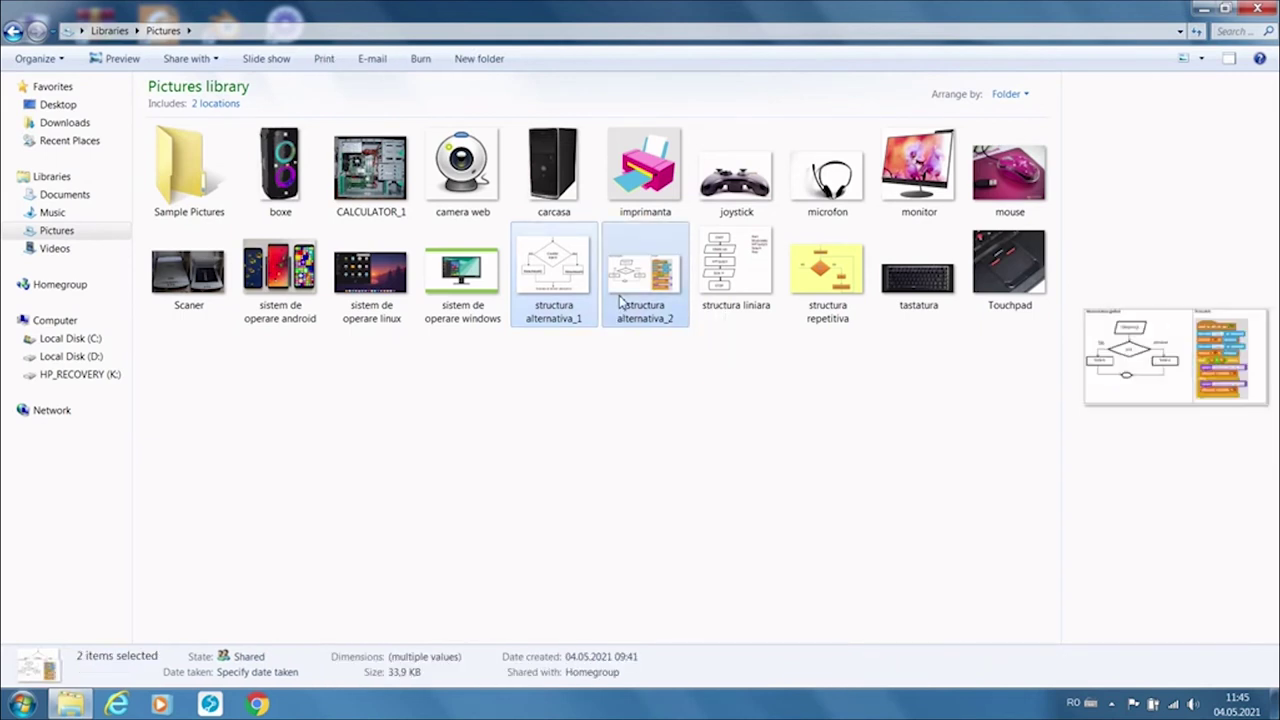
right_click(620, 300)
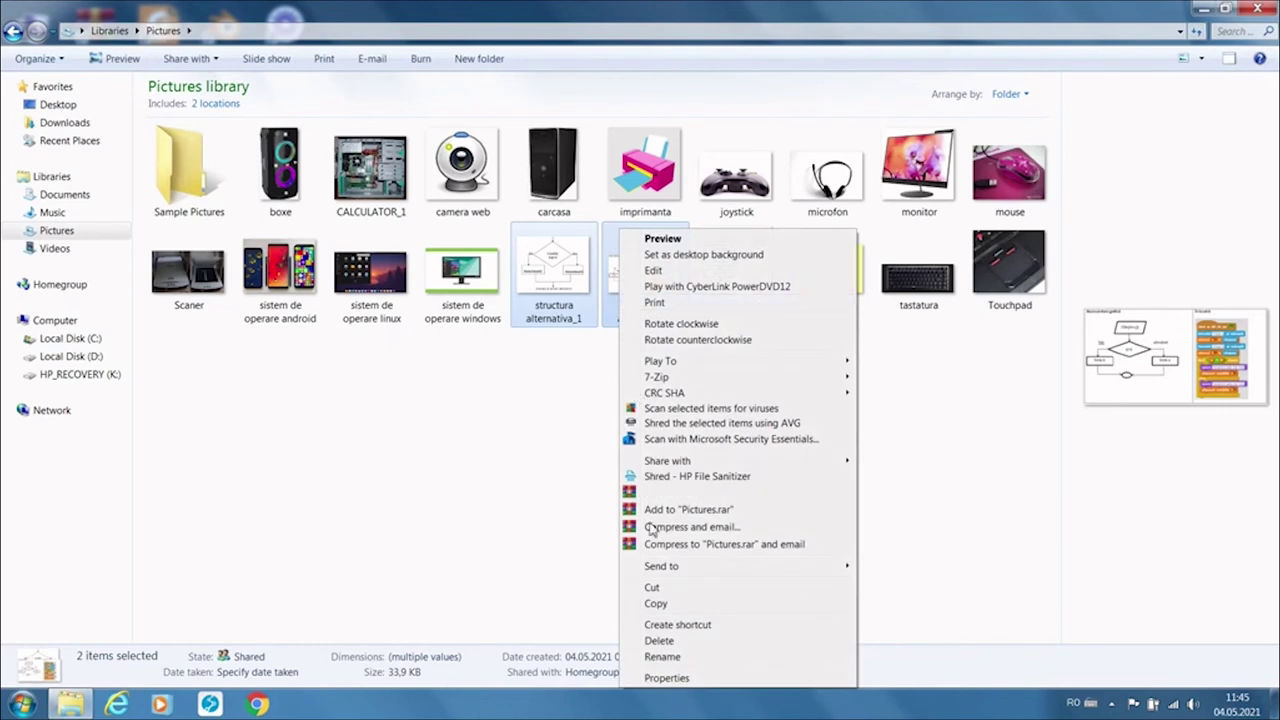
left_click(655, 603)
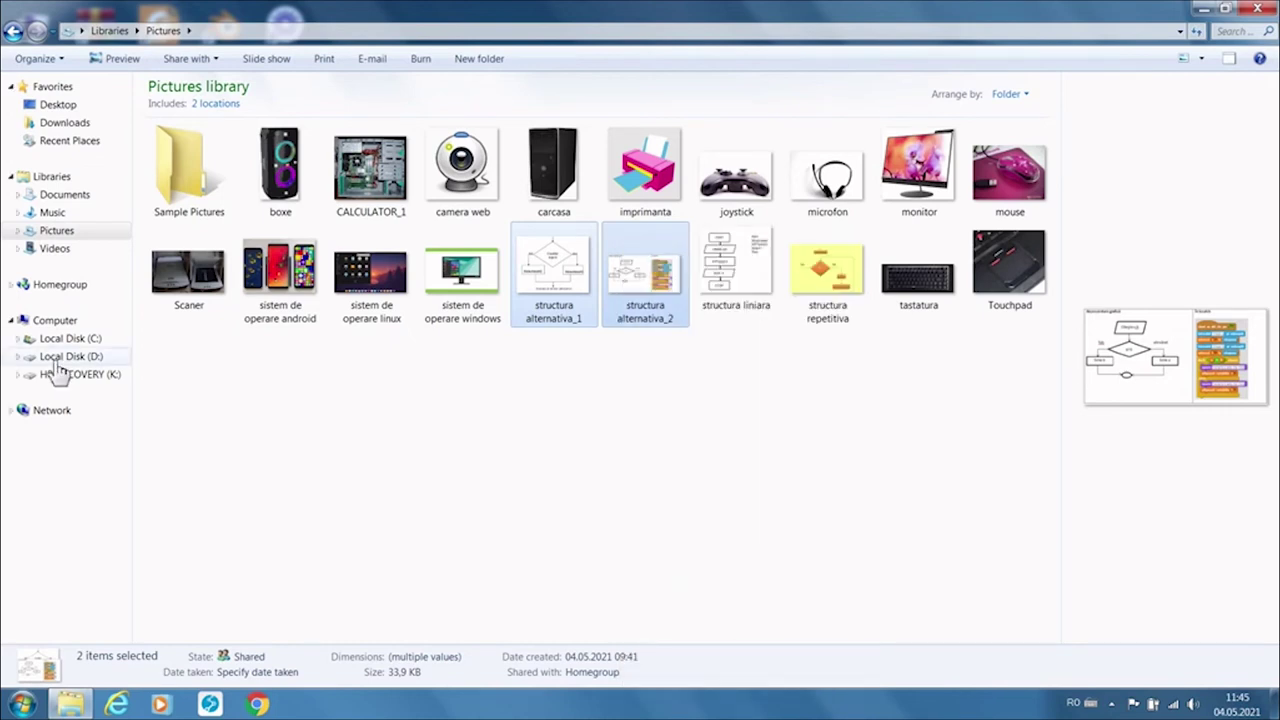
Paste the two copied images into the Structura alternativa folder under Scoala > Informatica > Algoritimi on Local Disk (D:).
left_click(65, 356)
double_click(175, 127)
double_click(183, 112)
left_click(181, 110)
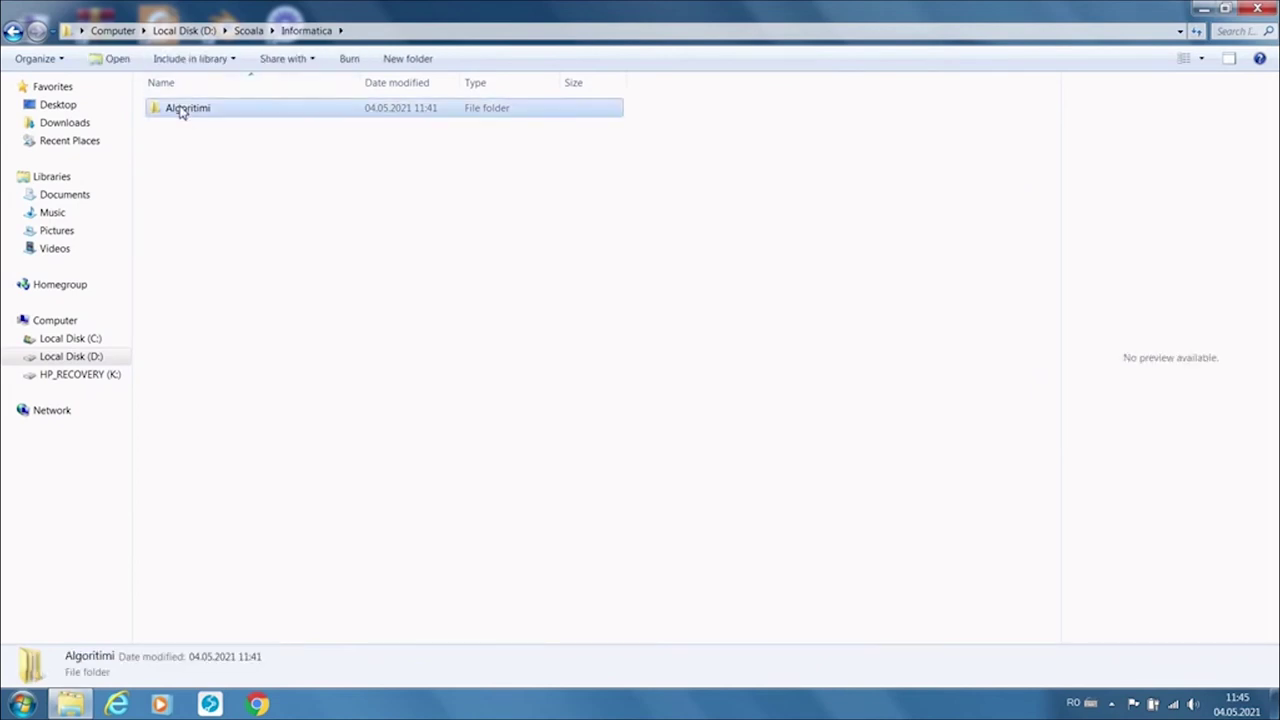
double_click(181, 112)
left_click(221, 112)
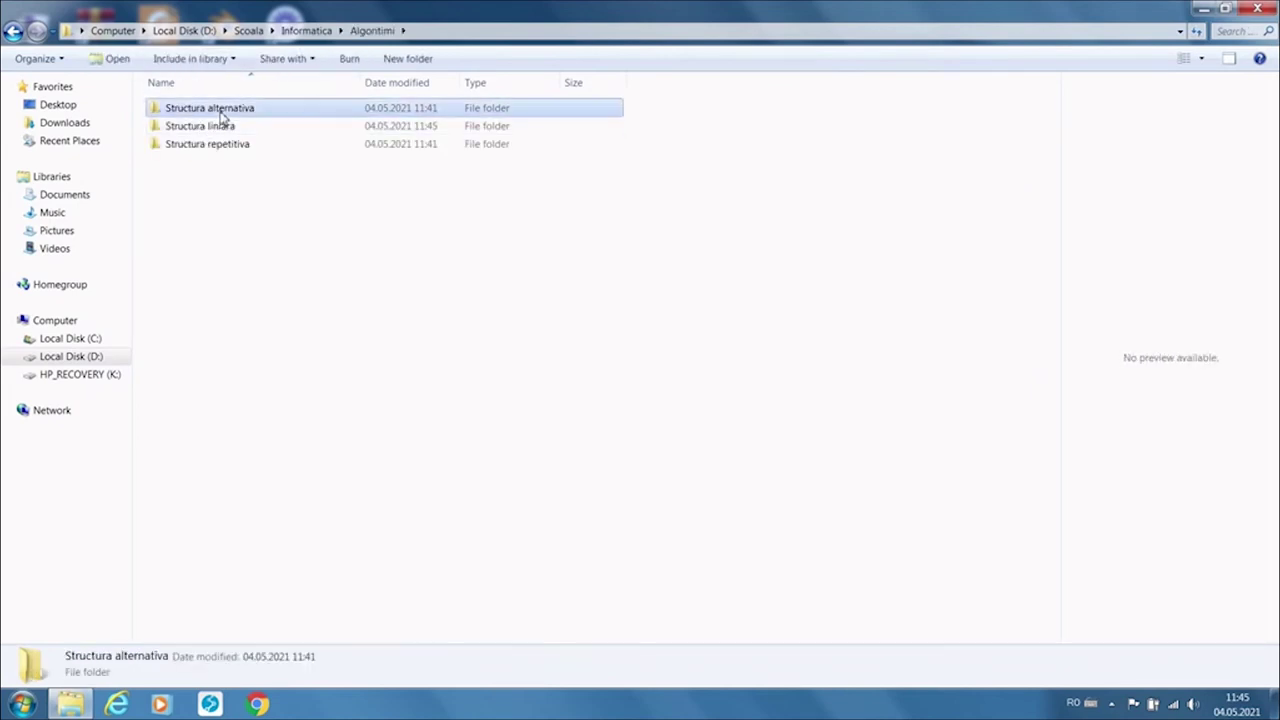
double_click(222, 117)
right_click(321, 162)
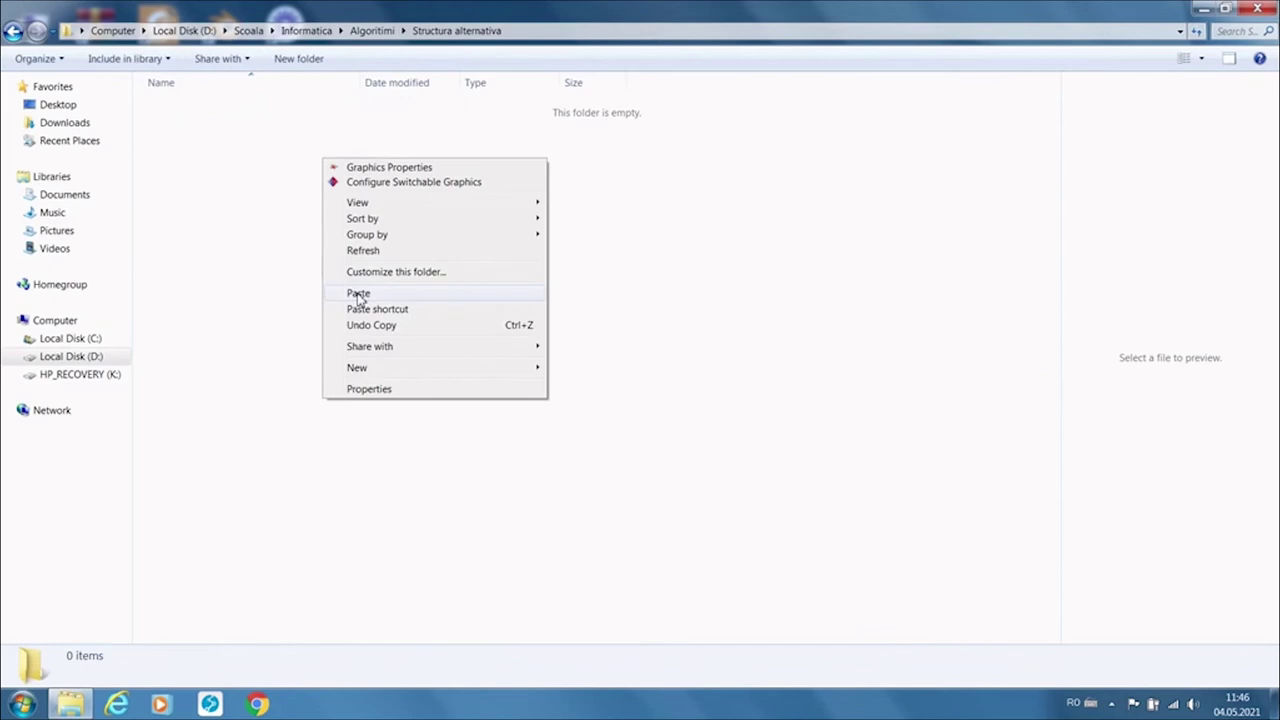
left_click(358, 293)
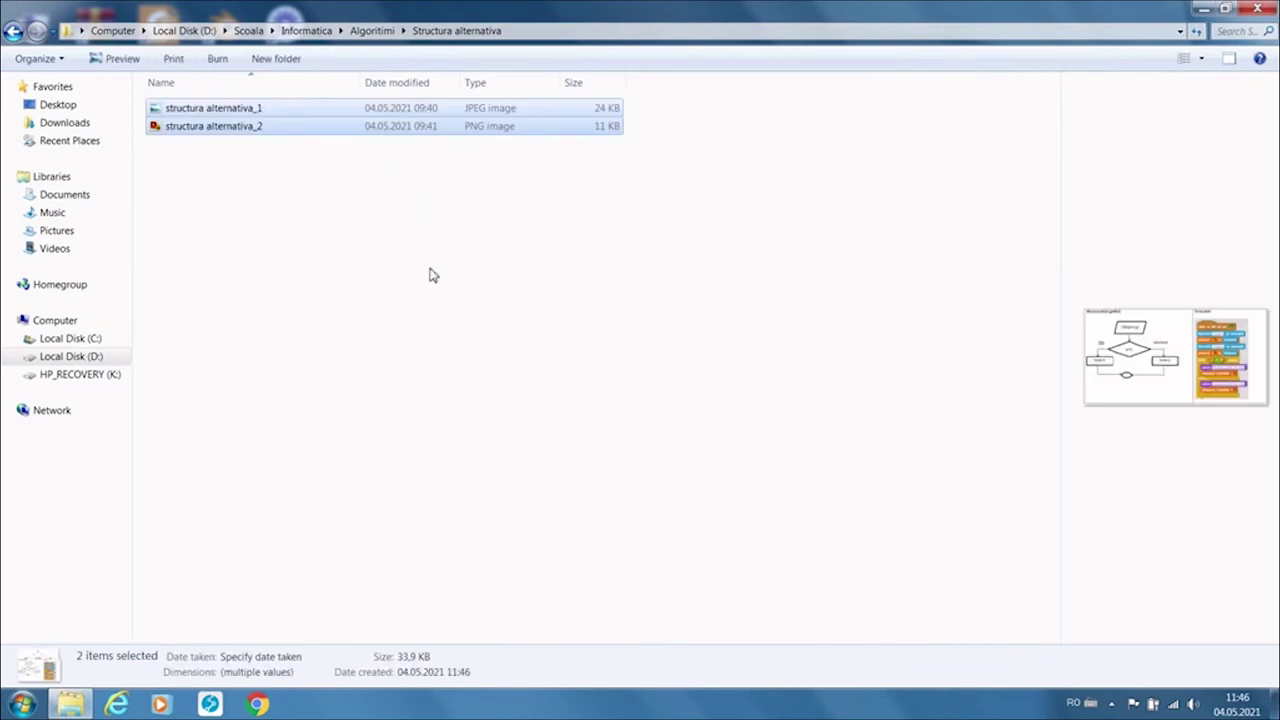
Copy the structura repetitiva image from the Pictures library into the Structura repetitiva folder under Scoala > Informatica > Algoritimi on Local Disk (D:).
left_click(57, 231)
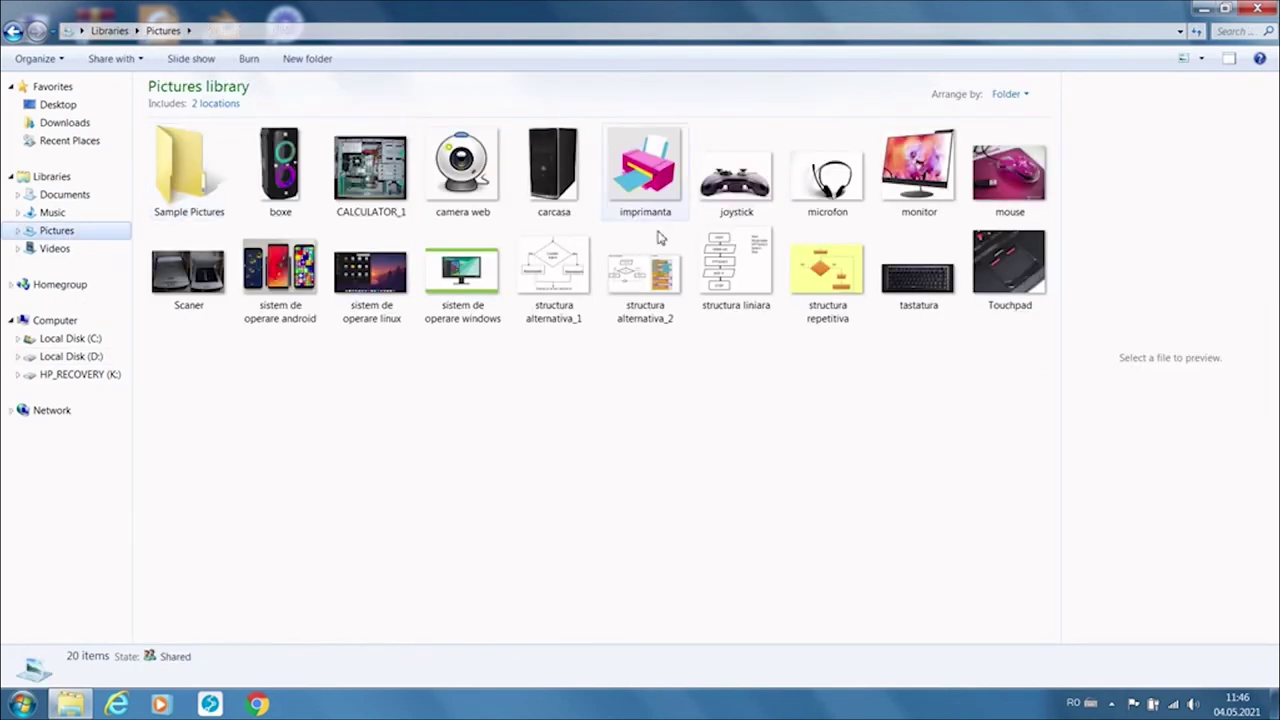
left_click(828, 301)
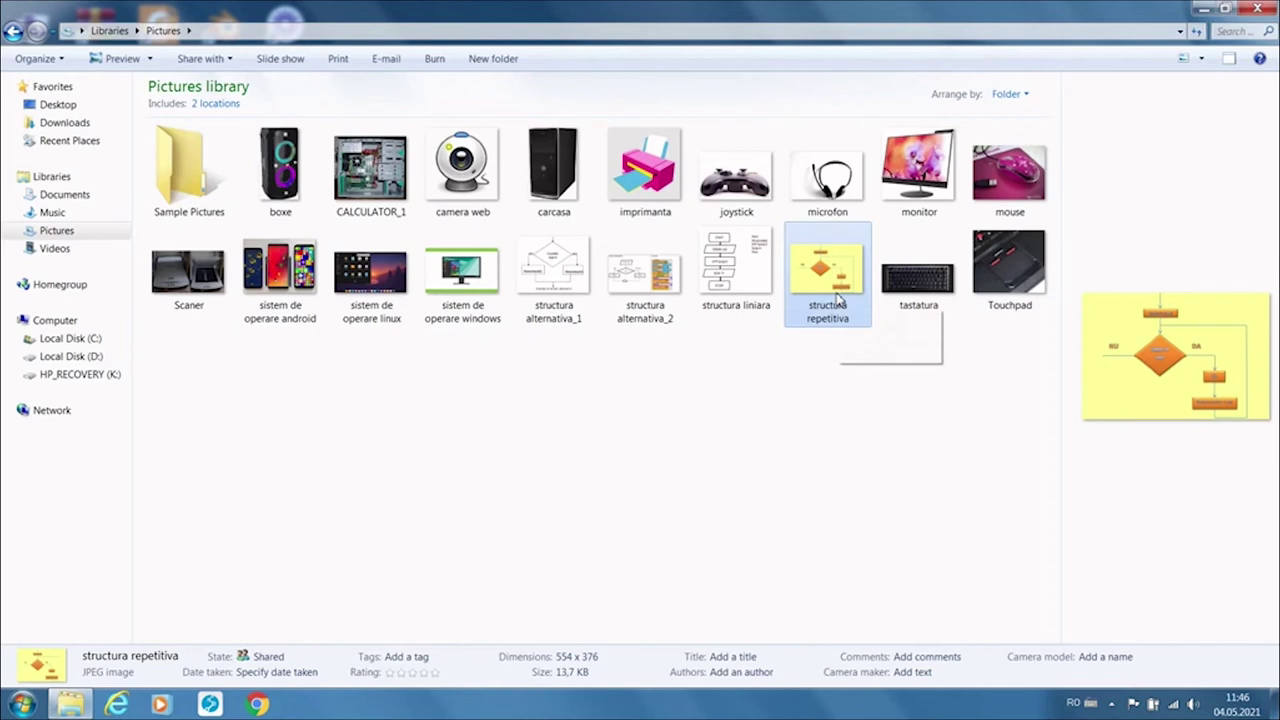
left_click(80, 356)
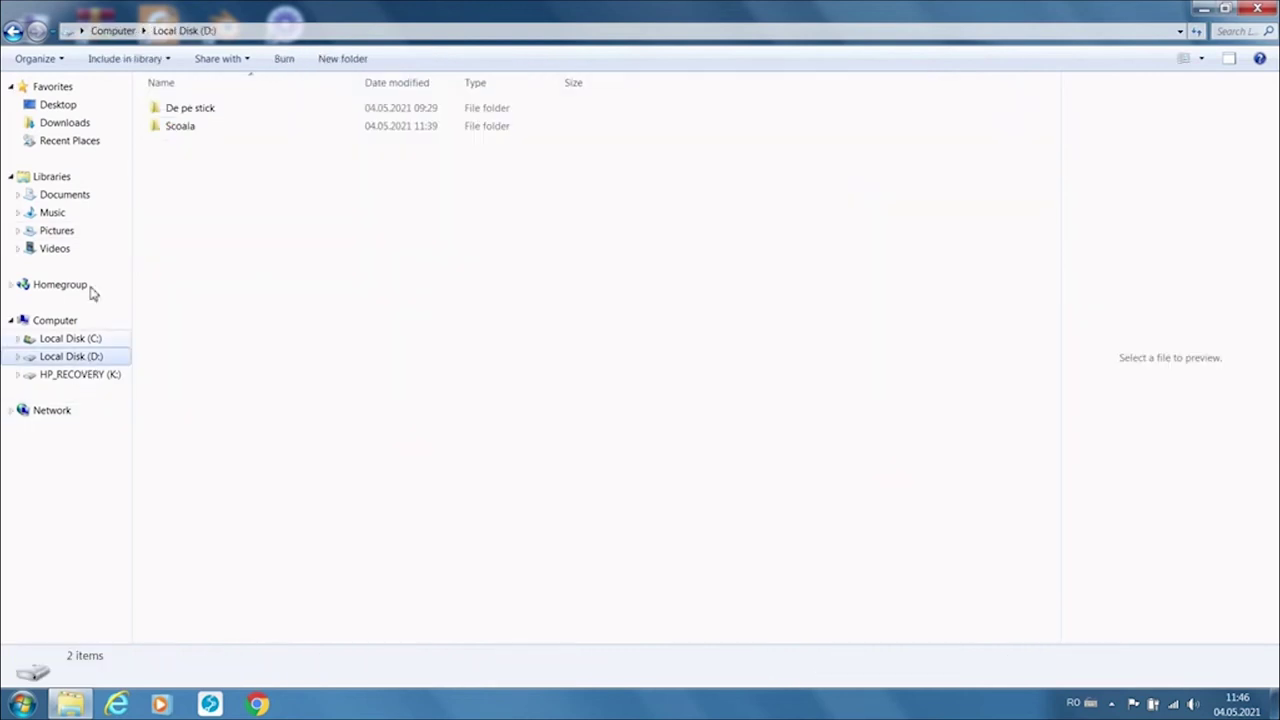
double_click(170, 126)
double_click(173, 111)
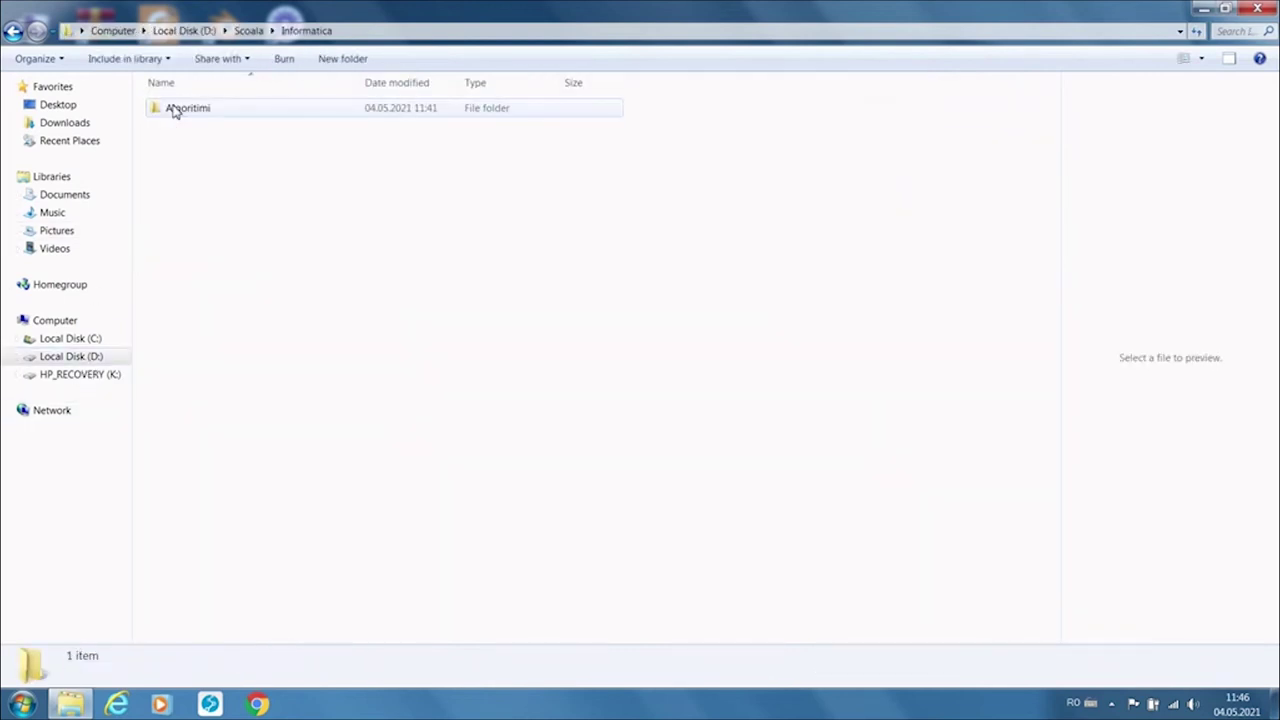
double_click(175, 110)
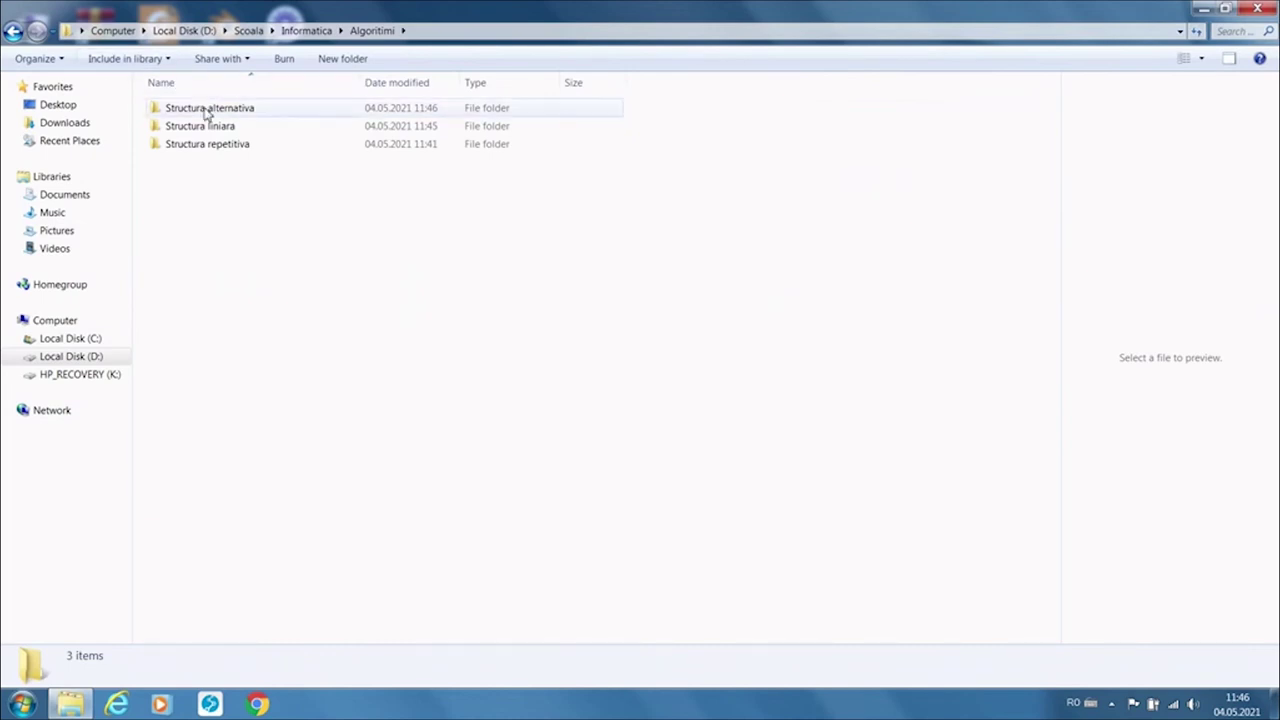
double_click(213, 150)
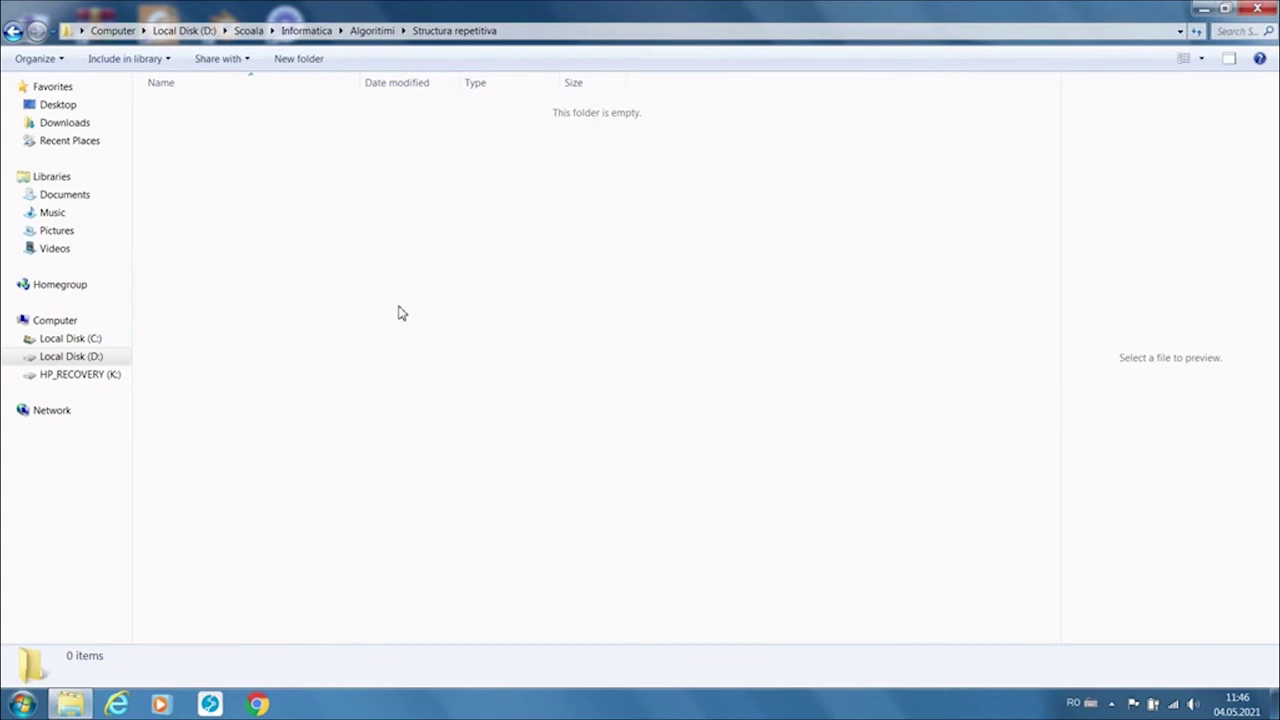
key("ctrl+v")
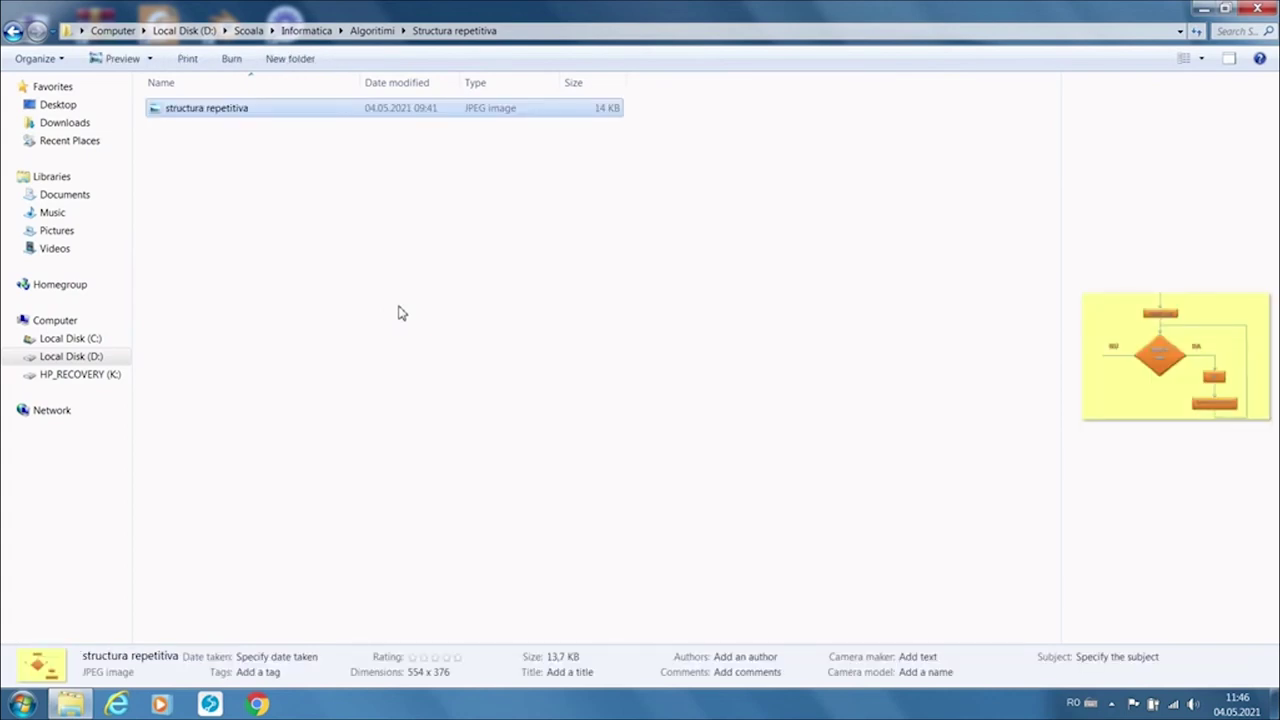
left_click(398, 313)
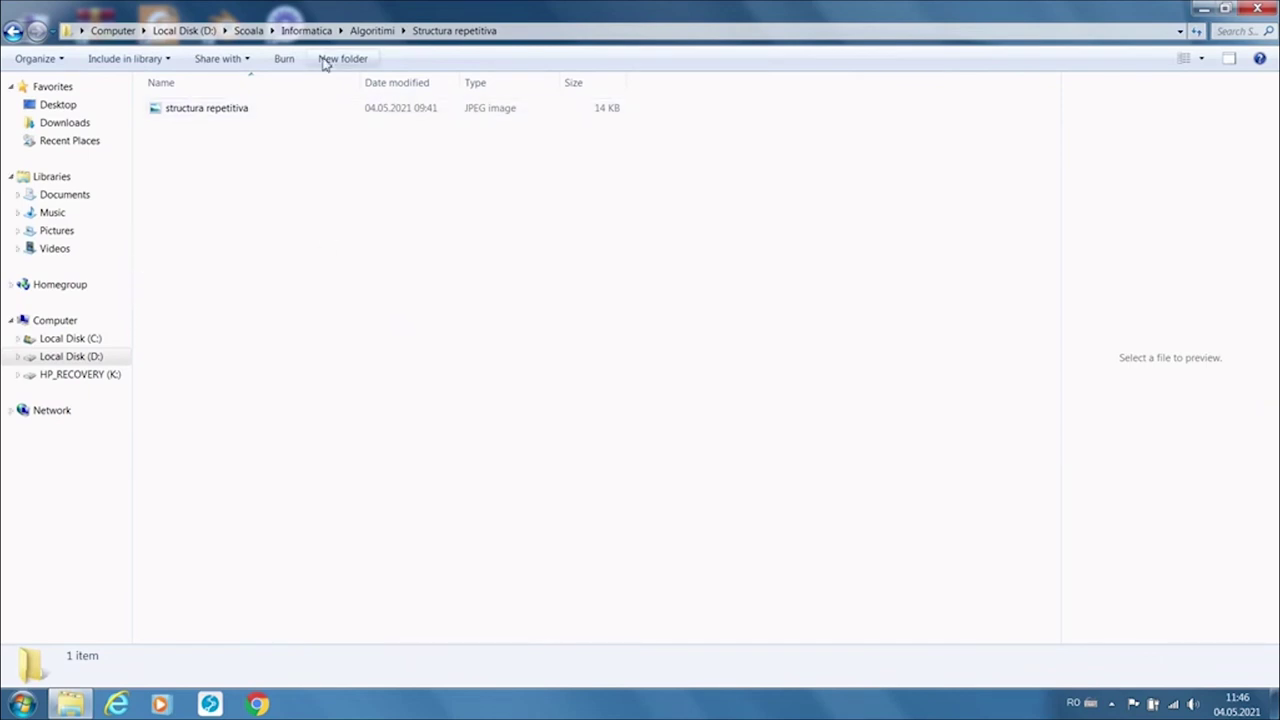
Check the contents of the Structura alternativa, Structura liniara and Structura repetitiva folders, going down from Local Disk (D:) through Scoala, Informatica and Algoritimi.
left_click(250, 31)
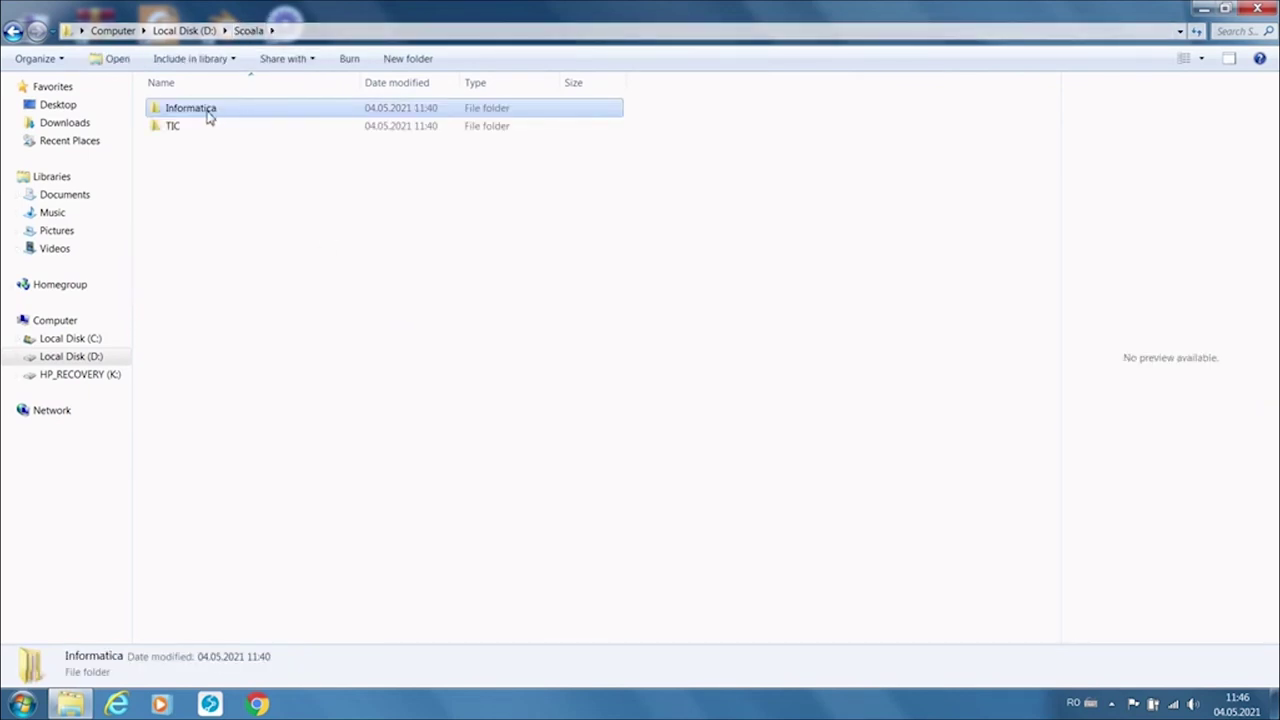
left_click(176, 32)
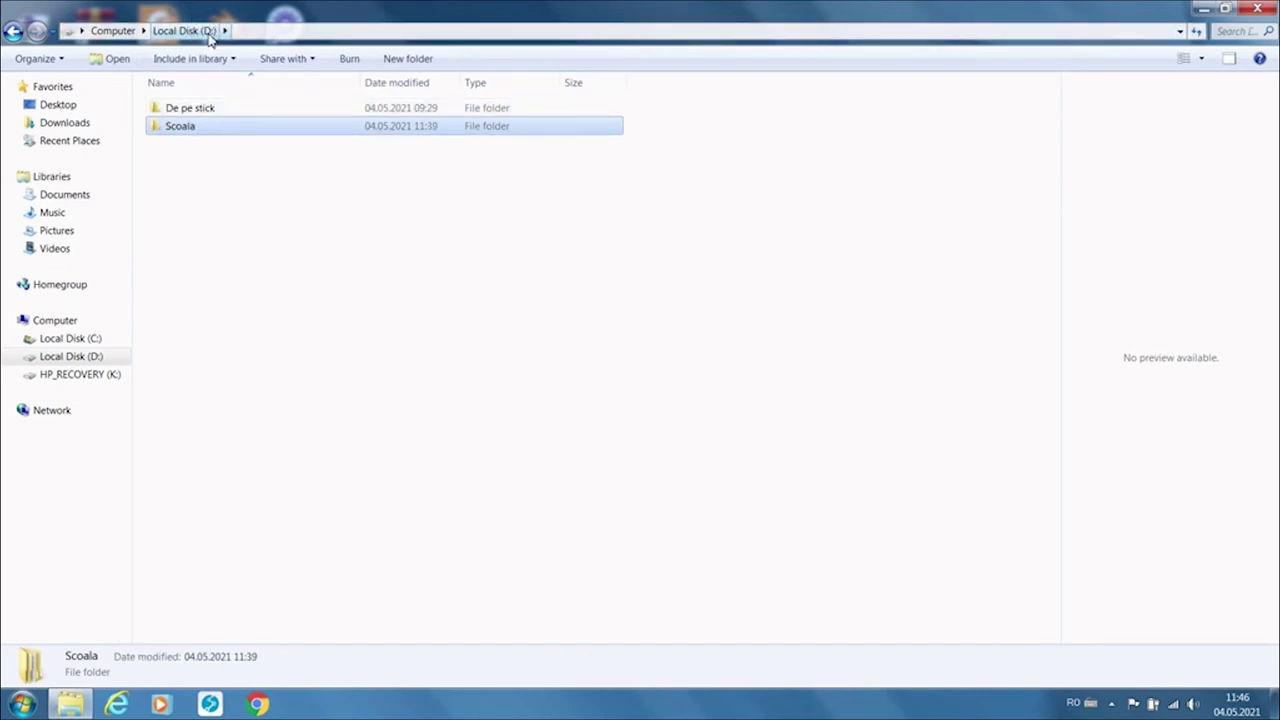
double_click(172, 130)
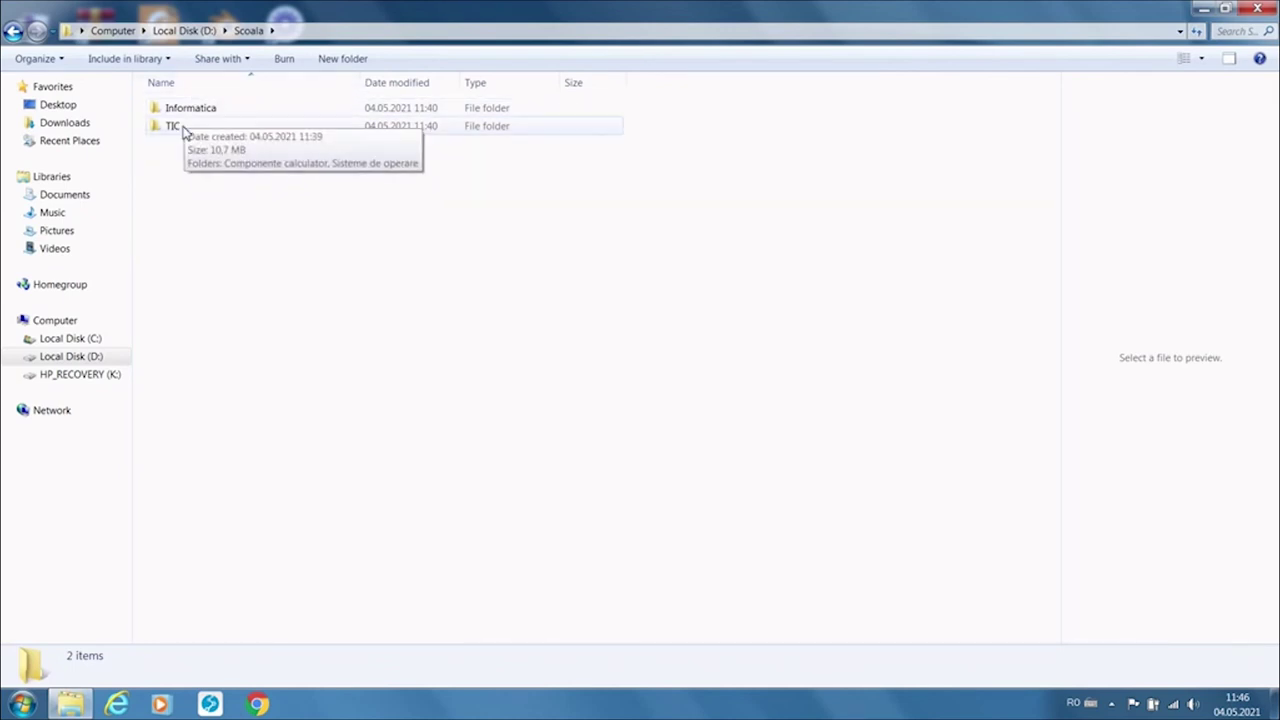
double_click(203, 113)
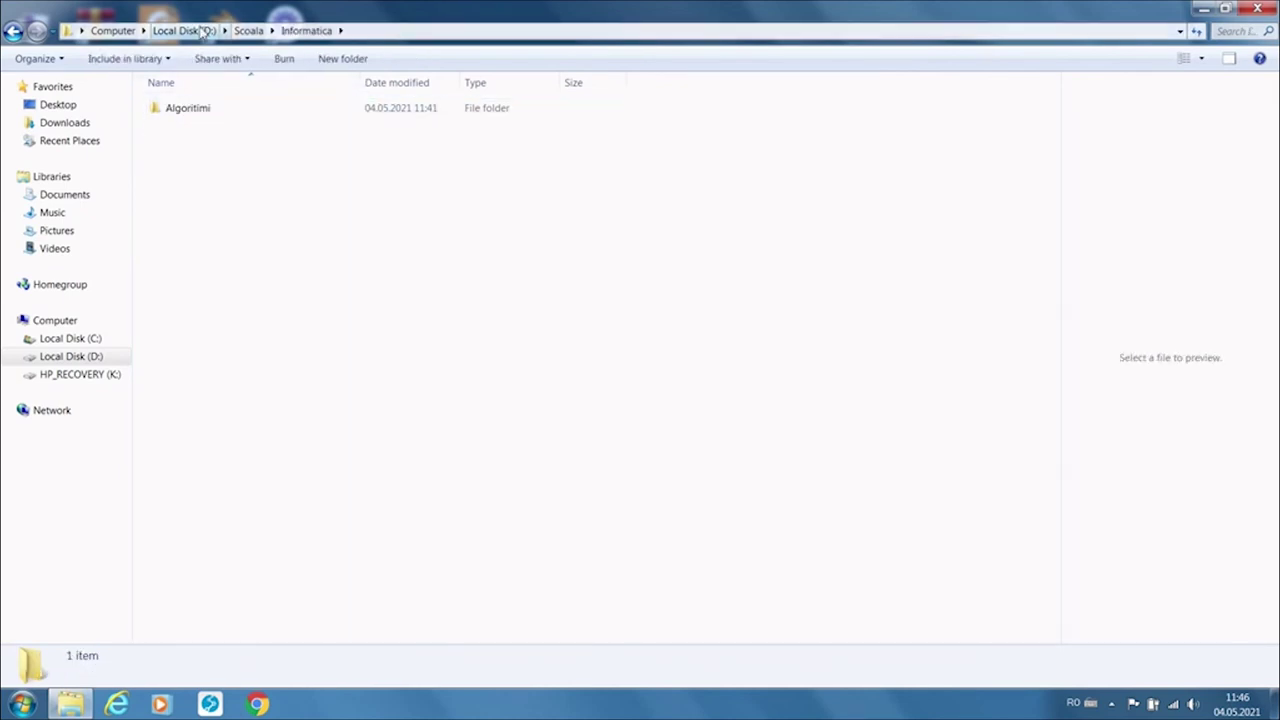
double_click(197, 119)
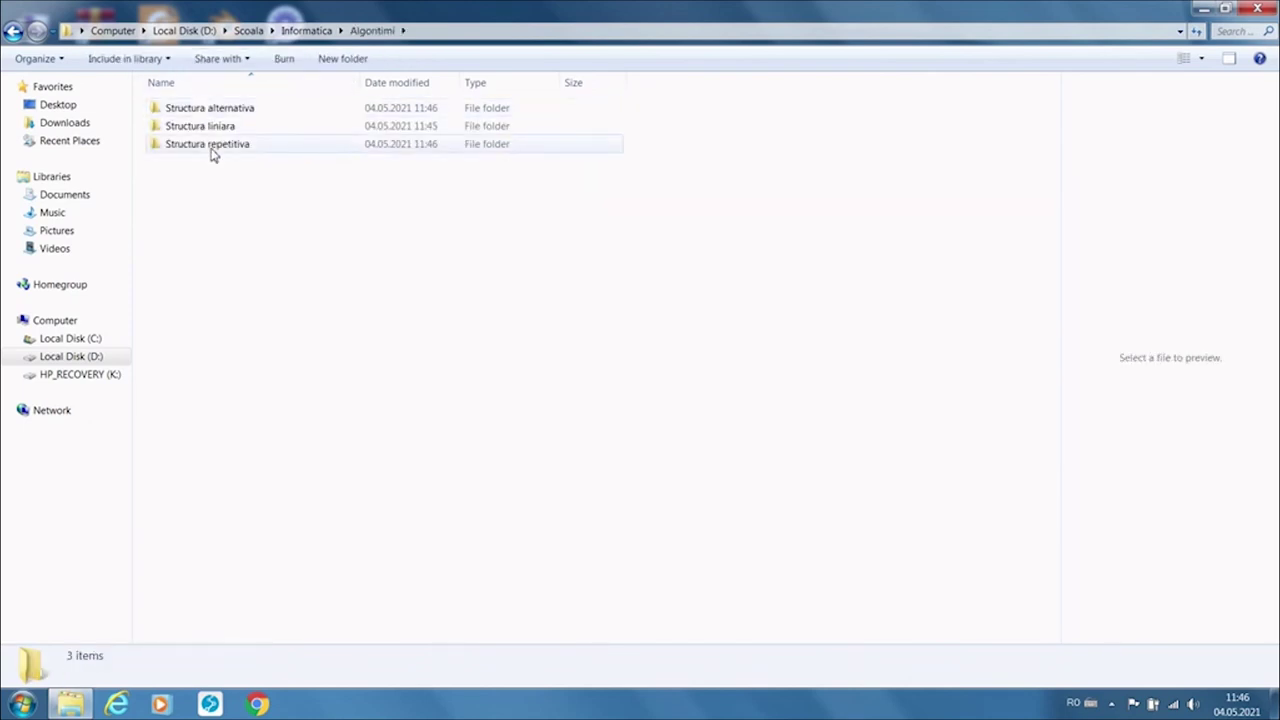
double_click(221, 110)
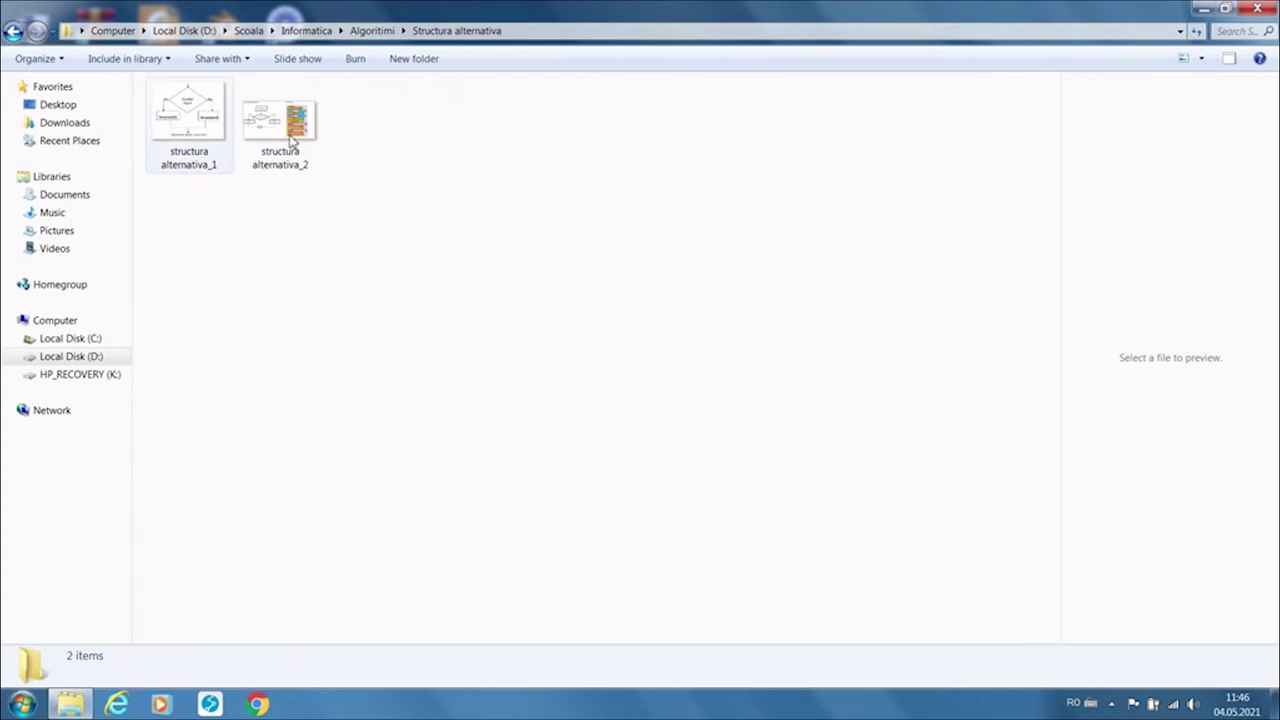
left_click(368, 30)
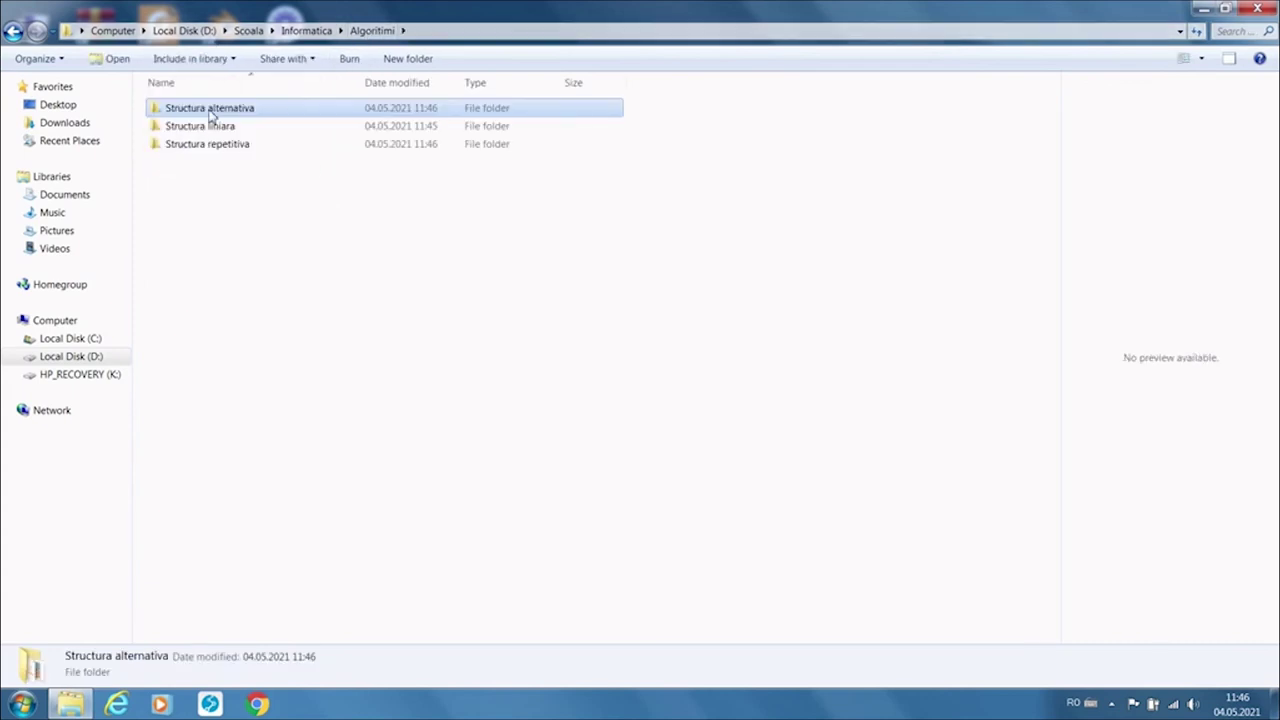
double_click(213, 128)
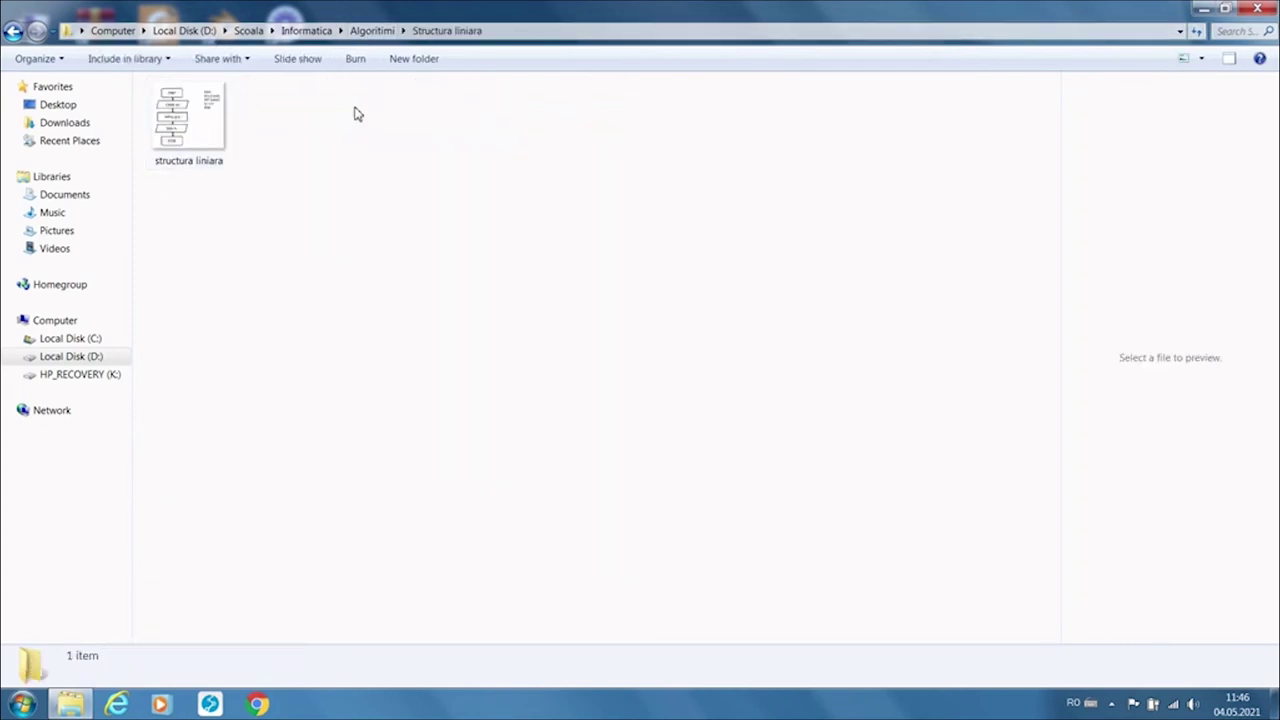
left_click(370, 30)
double_click(218, 148)
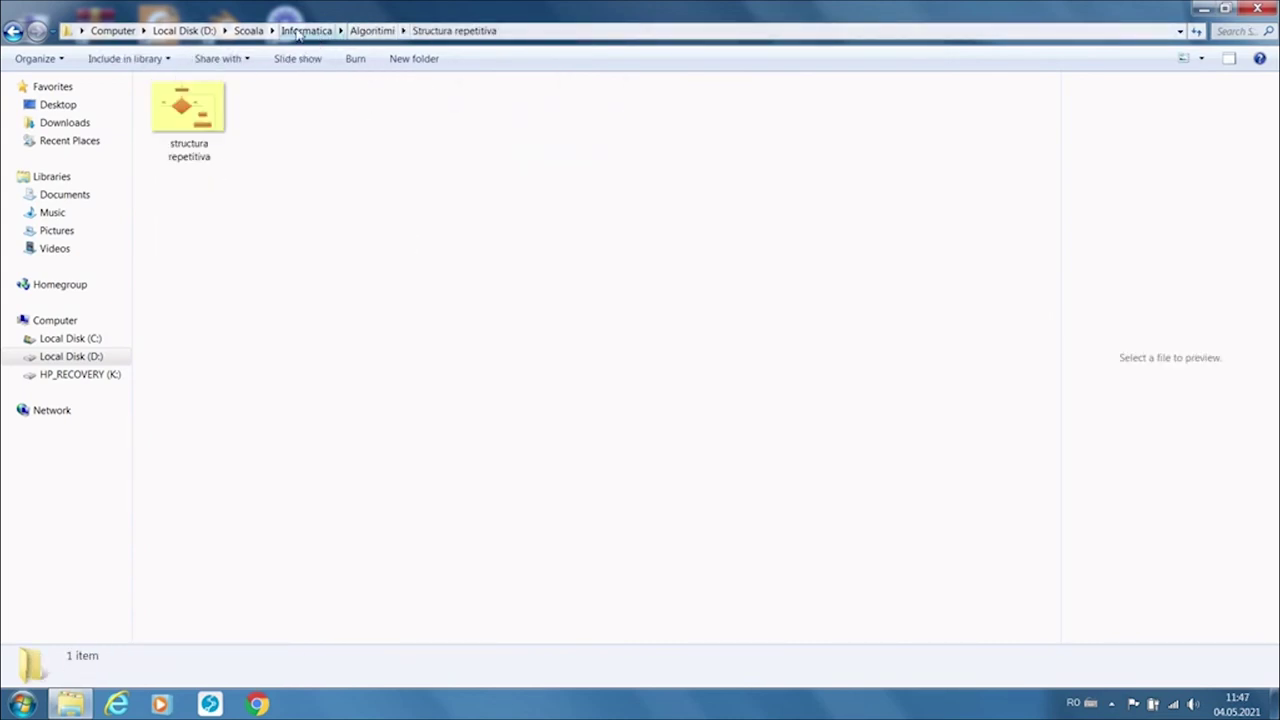
Check the contents of the Componente calculator and Sisteme de operare folders under Scoala > TIC.
left_click(255, 30)
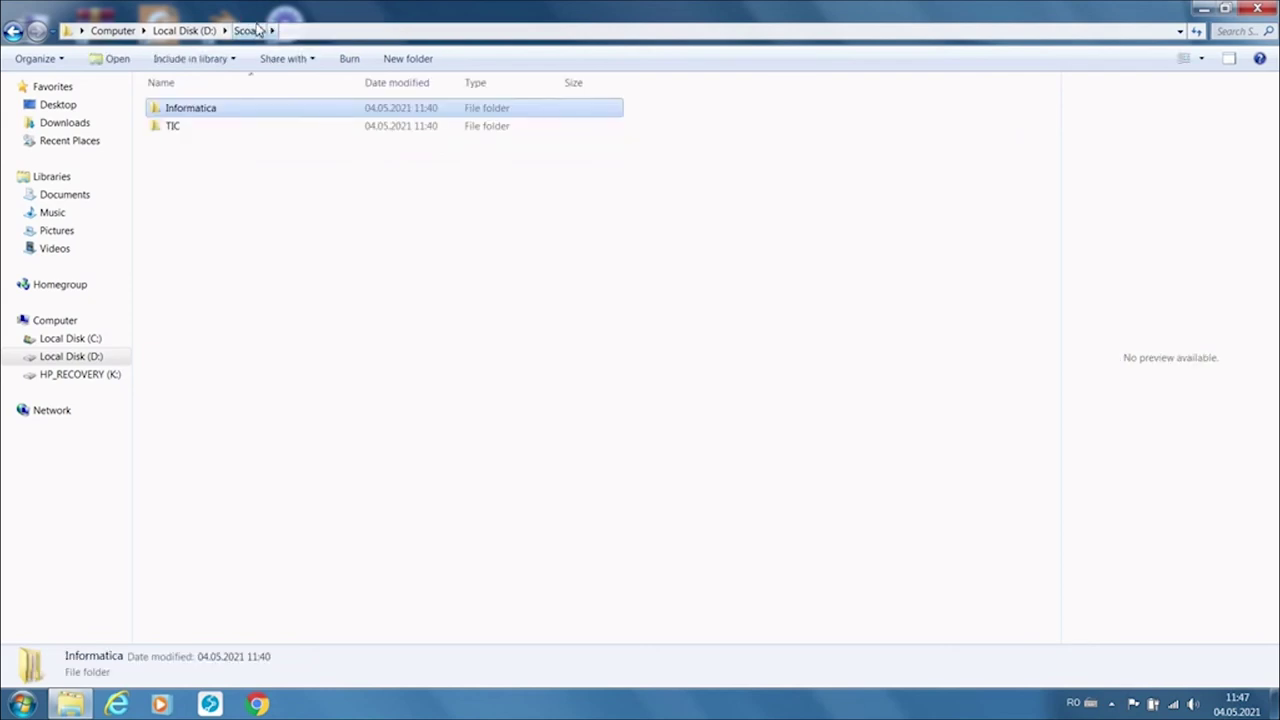
double_click(180, 128)
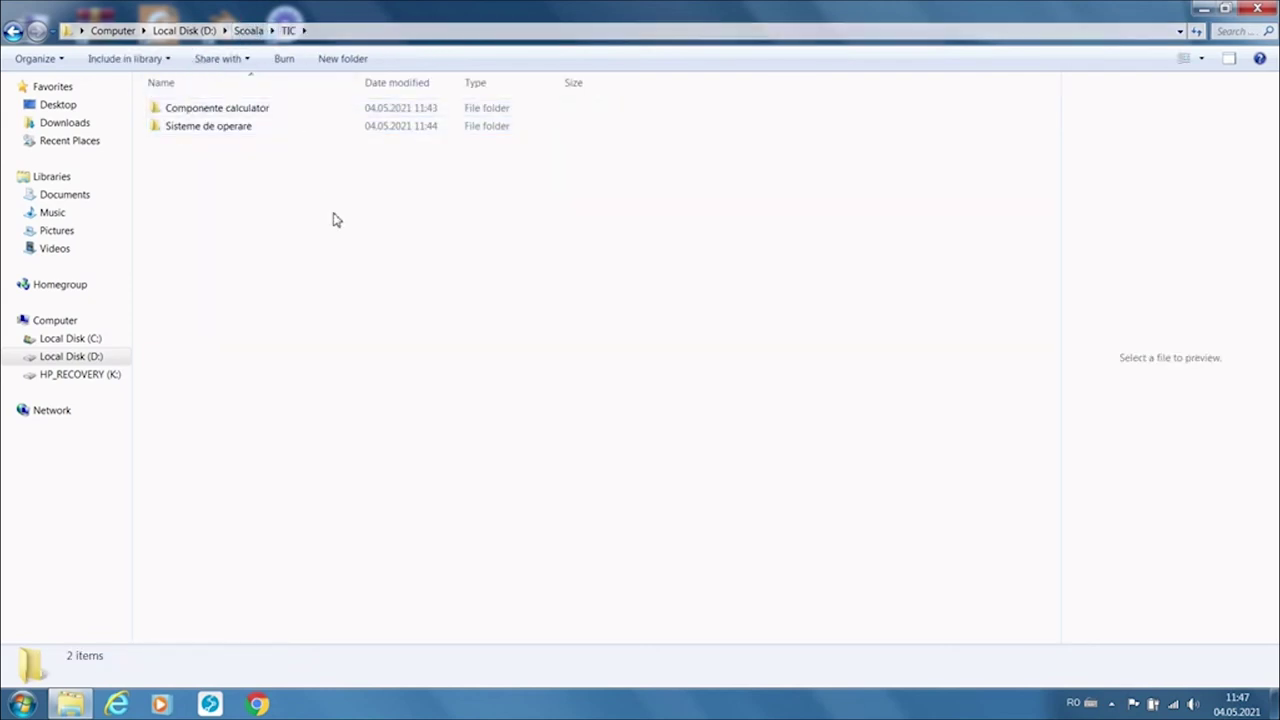
double_click(268, 116)
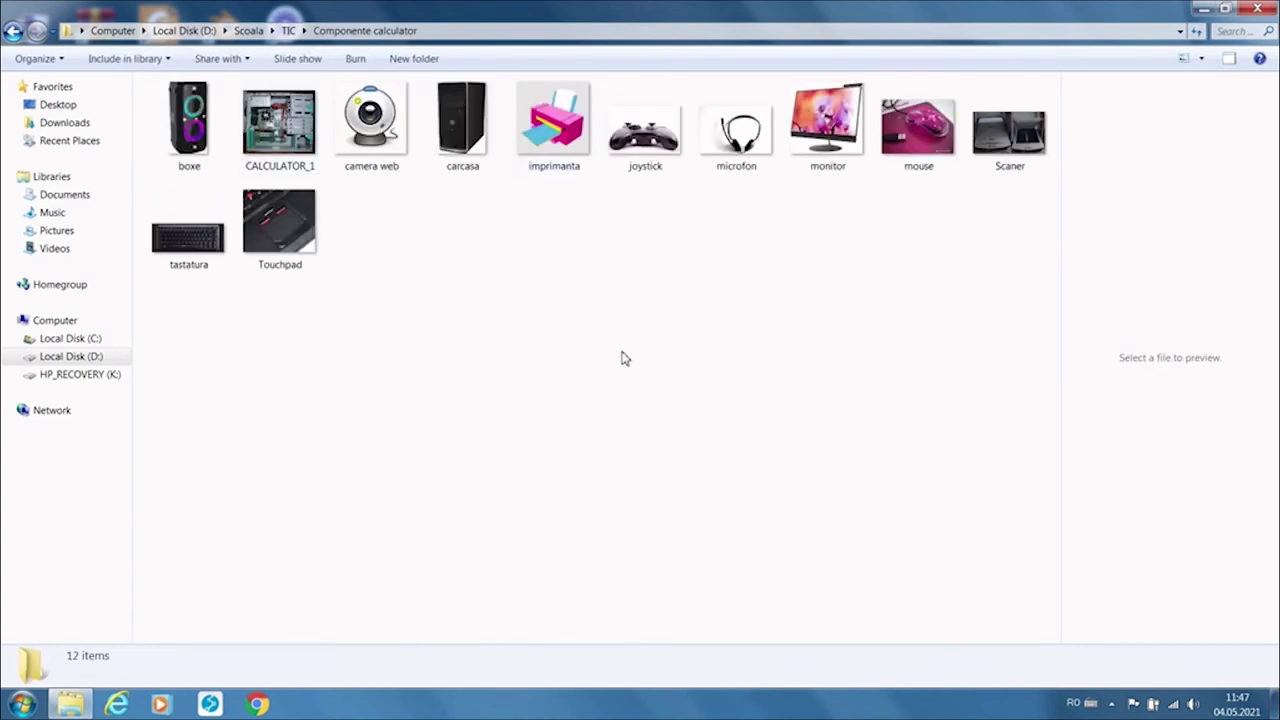
left_click(288, 31)
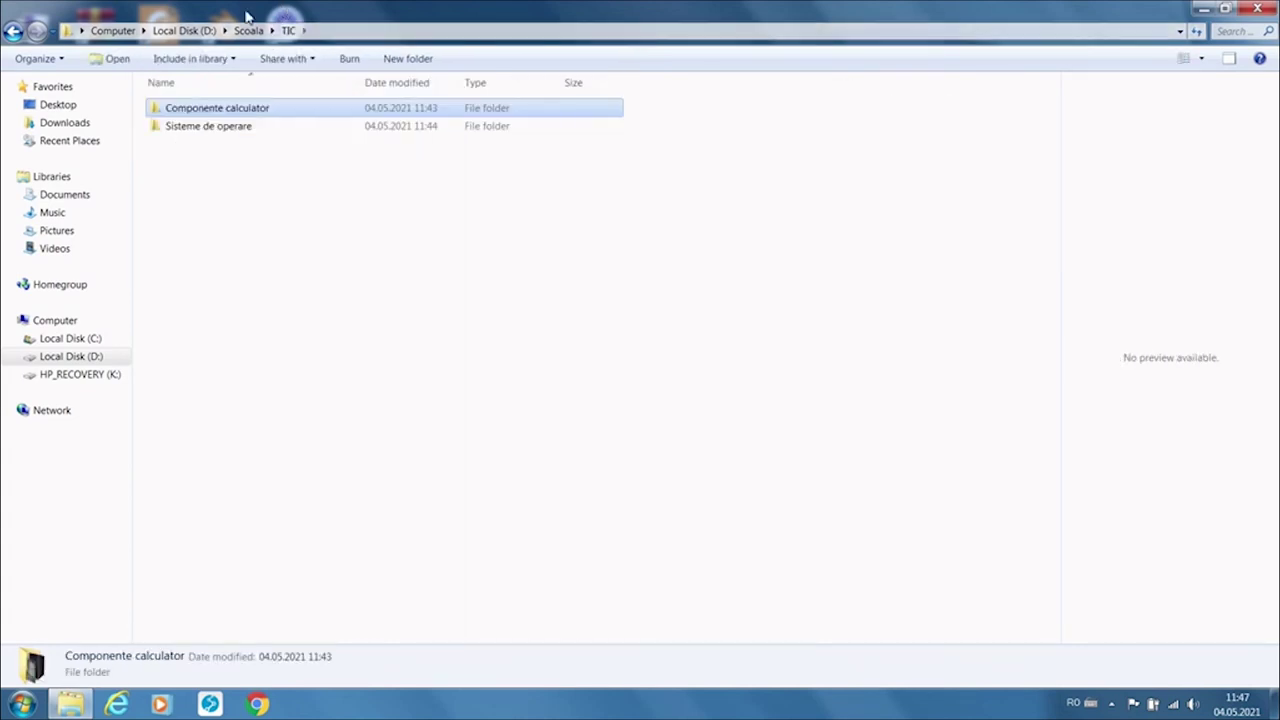
double_click(229, 134)
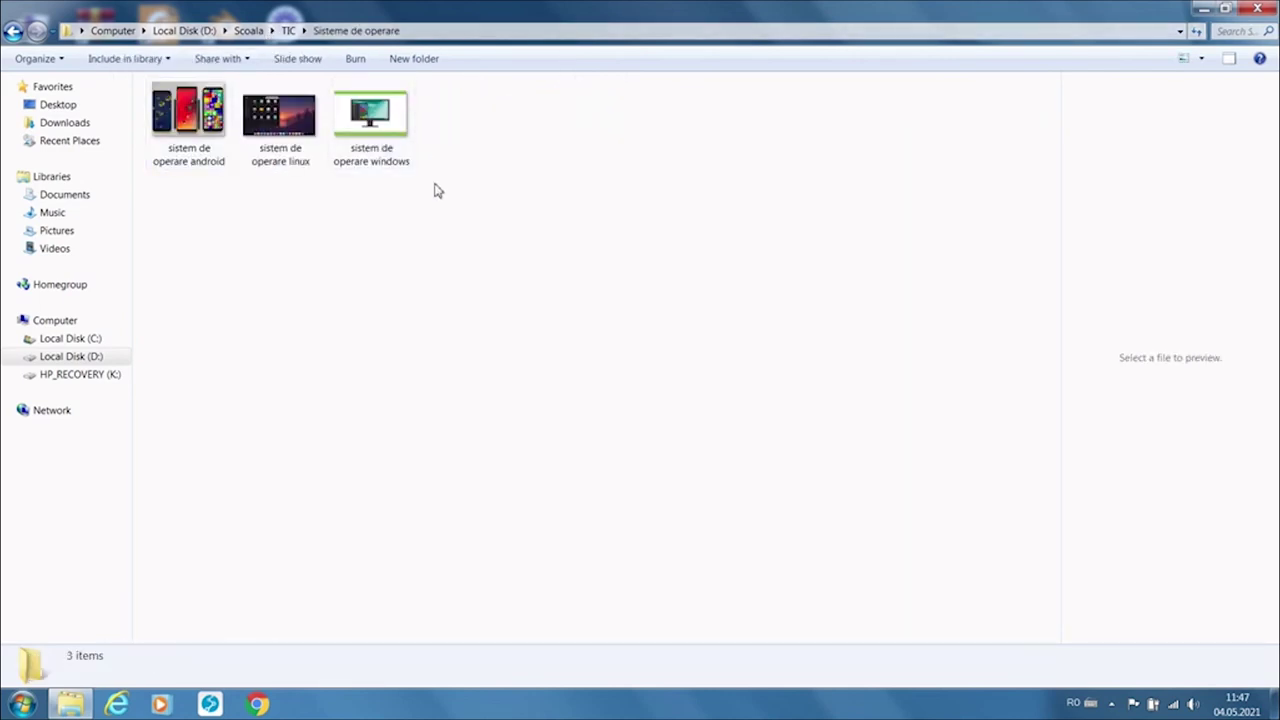
left_click(1112, 705)
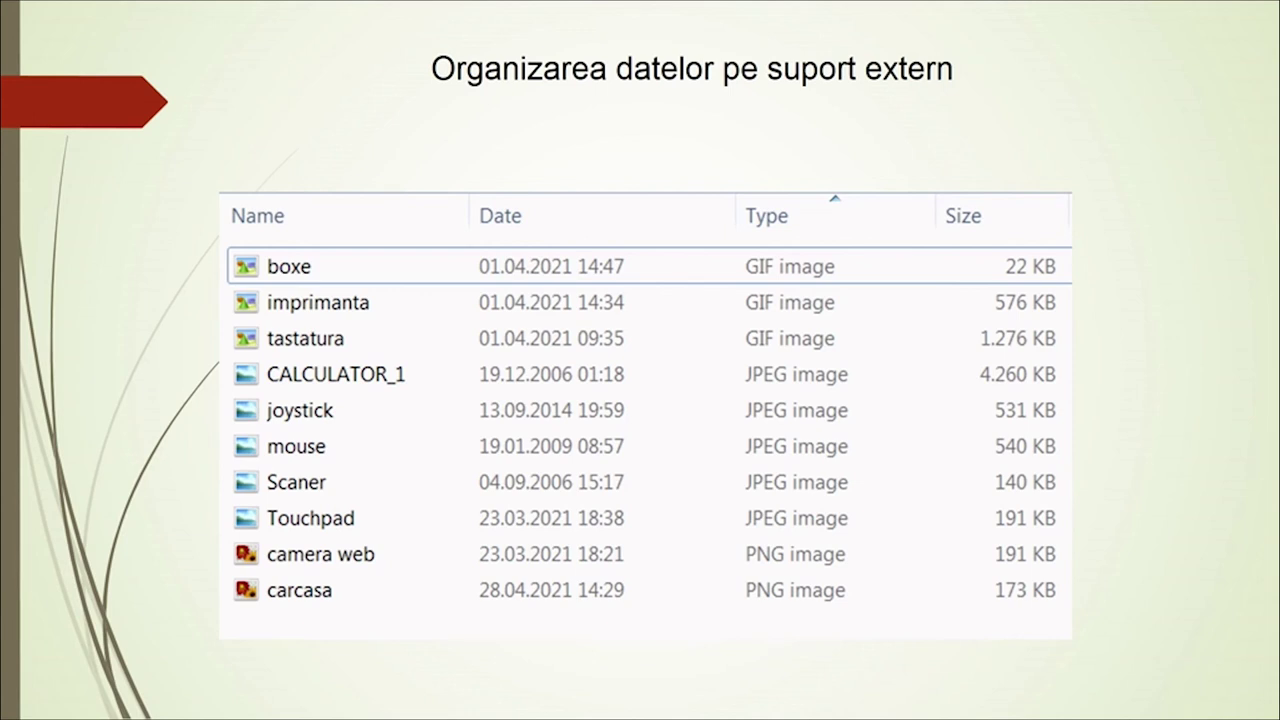
key("Right")
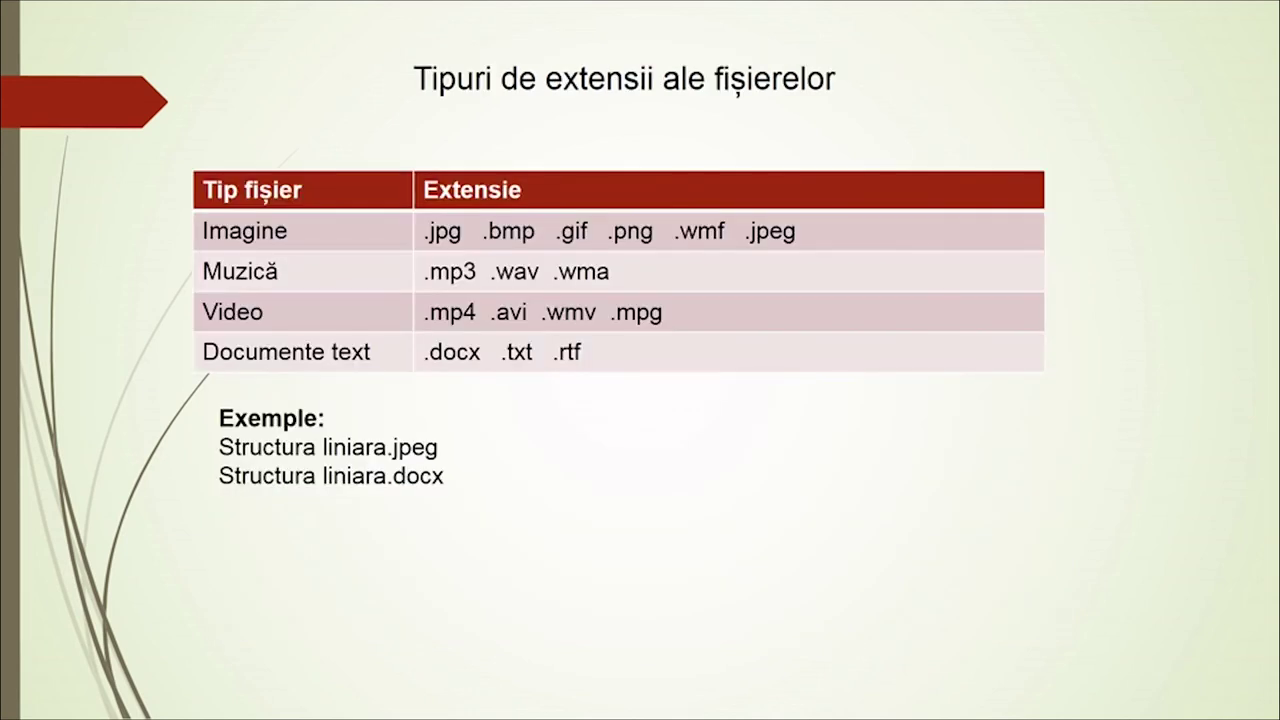